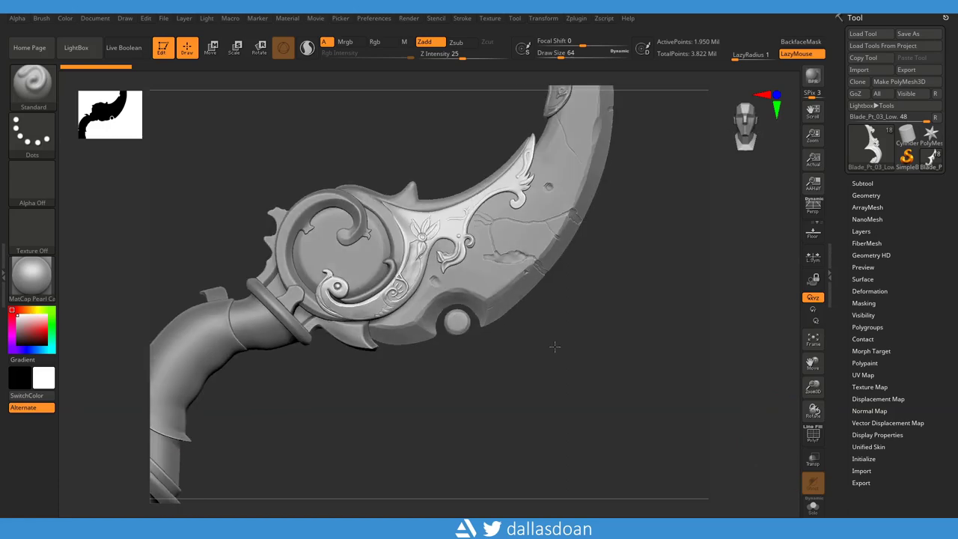
- Select the Standard brush and reduce its draw size to 9
{"action": "left_click", "coordinate": [22, 103]}
{"action": "key", "text": "s"}
{"action": "key", "text": "t"}
{"action": "key", "text": "space"}
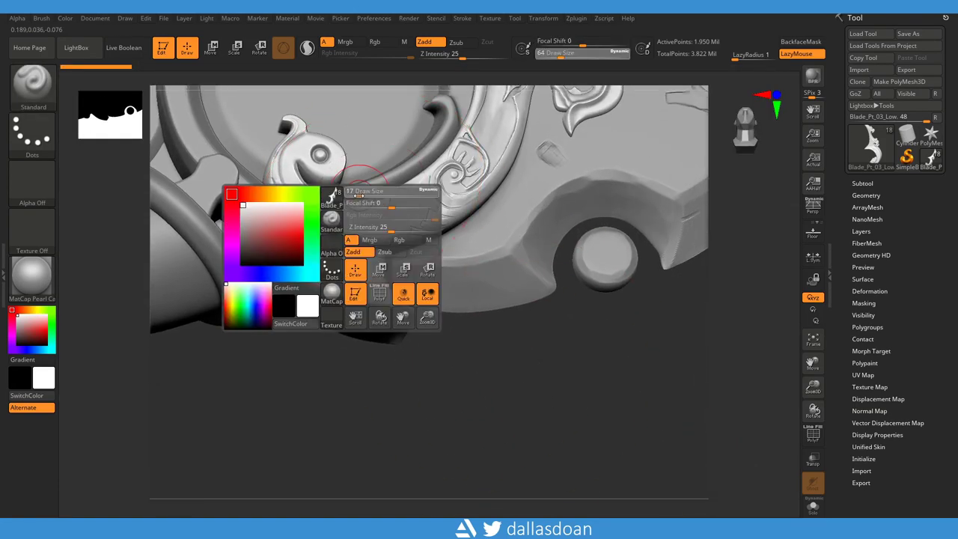
{"action": "left_click_drag", "start_coordinate": [360, 193], "coordinate": [350, 193]}
- Zoom onto the spiral, switch to DamStandard, and raise the LazyMouse radius to 29
{"action": "left_click_drag", "start_coordinate": [546, 369], "coordinate": [786, 343]}
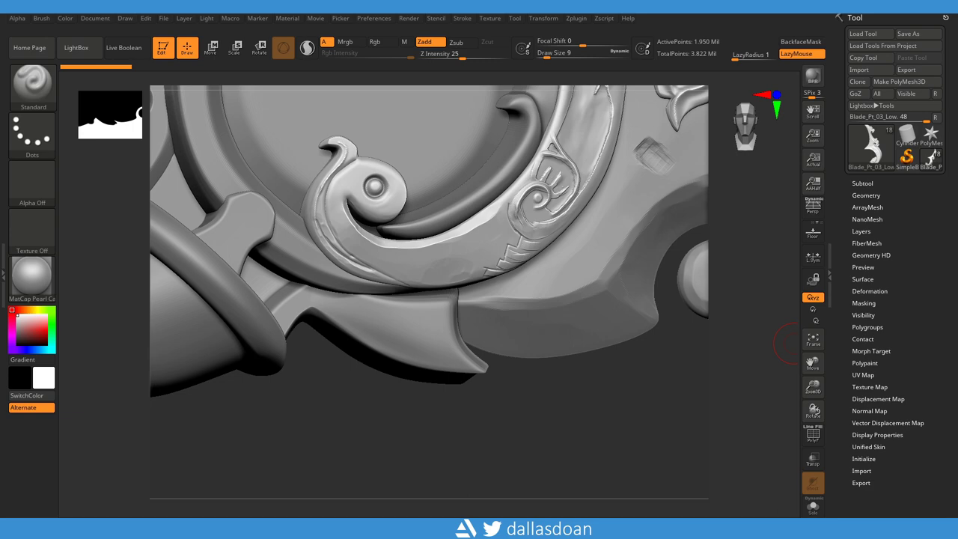
{"action": "mouse_move", "coordinate": [786, 343]}
{"action": "left_mouse_down", "text": "alt"}
{"action": "mouse_move", "coordinate": [559, 391]}
{"action": "mouse_move", "coordinate": [498, 391]}
{"action": "left_mouse_up", "text": "alt"}
{"action": "key", "text": "space"}
{"action": "key", "text": "b"}
{"action": "key", "text": "d"}
{"action": "key", "text": "s"}
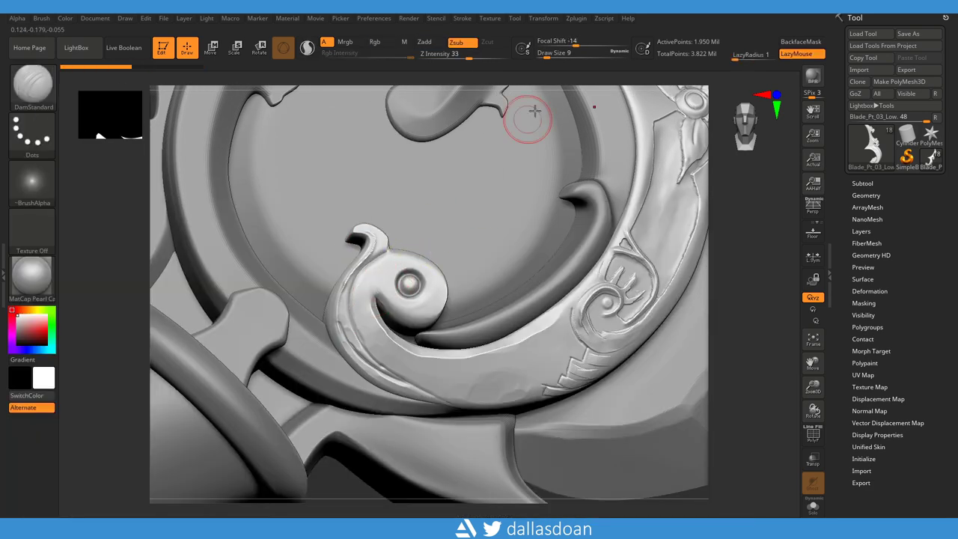
{"action": "left_click_drag", "start_coordinate": [735, 58], "coordinate": [751, 58]}
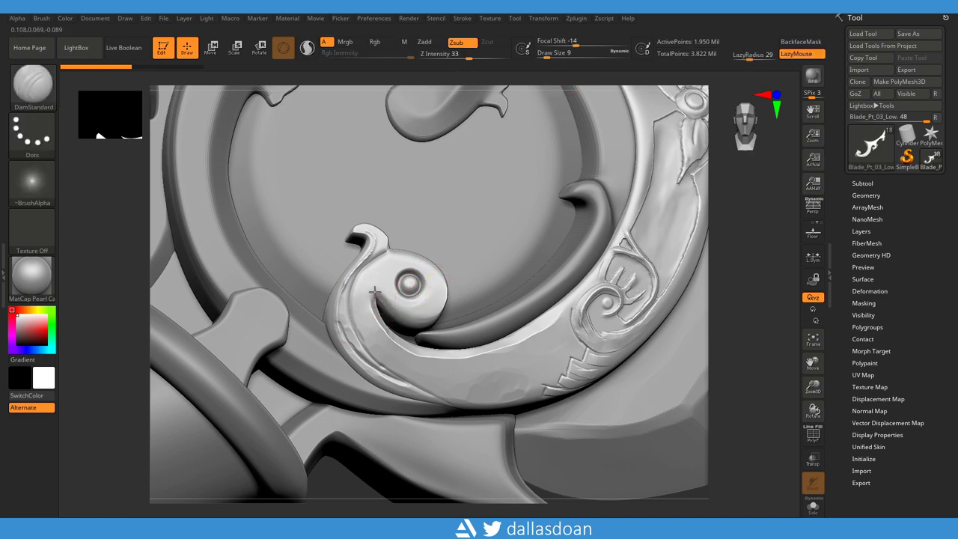
- Carve a groove along the top of the spiral's eye
{"action": "mouse_move", "coordinate": [417, 268]}
{"action": "right_mouse_down"}
{"action": "mouse_move", "coordinate": [510, 257]}
{"action": "mouse_move", "coordinate": [402, 260]}
{"action": "right_mouse_up"}
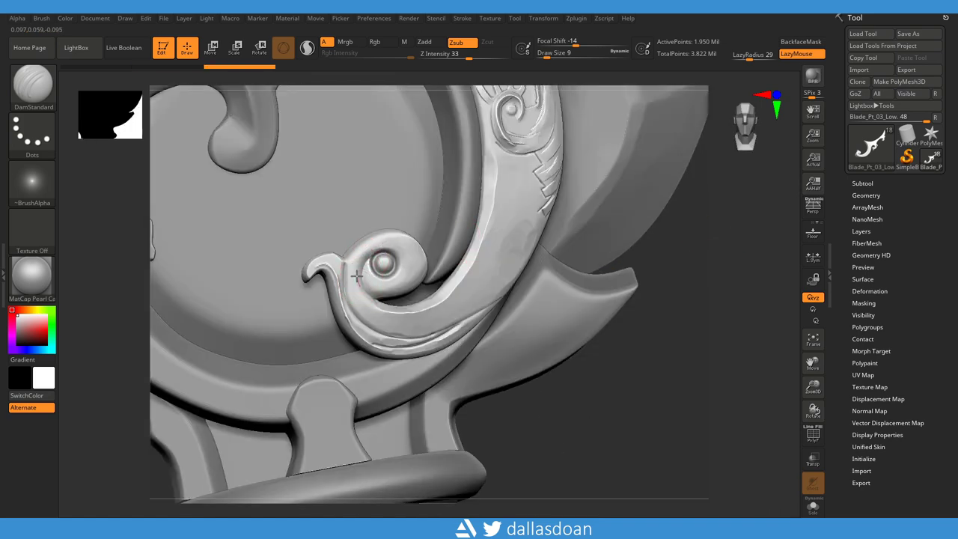
{"action": "mouse_move", "coordinate": [757, 396]}
{"action": "right_mouse_down"}
{"action": "mouse_move", "coordinate": [734, 300]}
{"action": "mouse_move", "coordinate": [369, 310]}
{"action": "right_mouse_up"}
{"action": "mouse_move", "coordinate": [616, 407]}
{"action": "right_mouse_down"}
{"action": "mouse_move", "coordinate": [674, 396]}
{"action": "mouse_move", "coordinate": [372, 255]}
{"action": "right_mouse_up"}
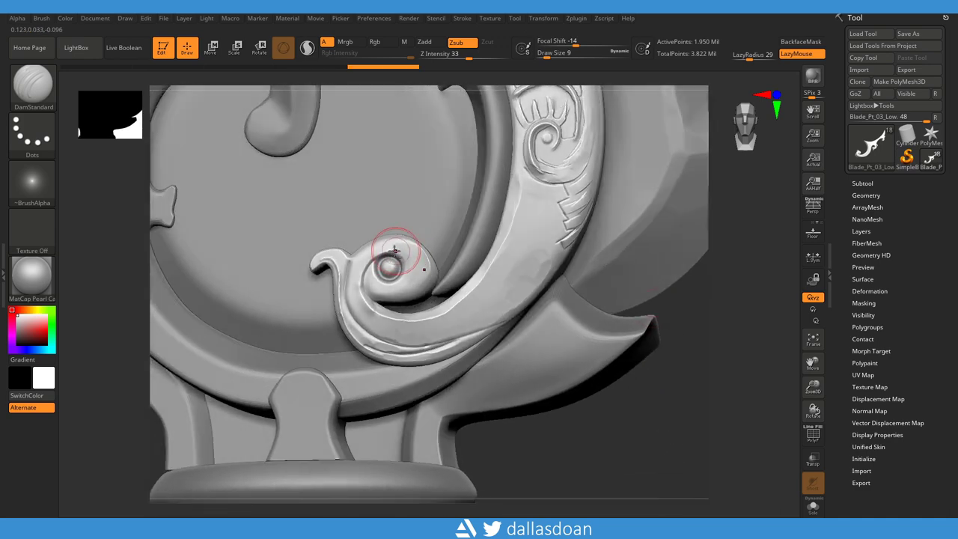
{"action": "mouse_move", "coordinate": [637, 367]}
{"action": "right_mouse_down"}
{"action": "mouse_move", "coordinate": [379, 220]}
{"action": "mouse_move", "coordinate": [390, 247]}
{"action": "right_mouse_up"}
{"action": "mouse_move", "coordinate": [417, 255]}
{"action": "left_mouse_down", "text": "shift"}
{"action": "mouse_move", "coordinate": [395, 267]}
{"action": "mouse_move", "coordinate": [405, 249]}
{"action": "left_mouse_up", "text": "shift"}
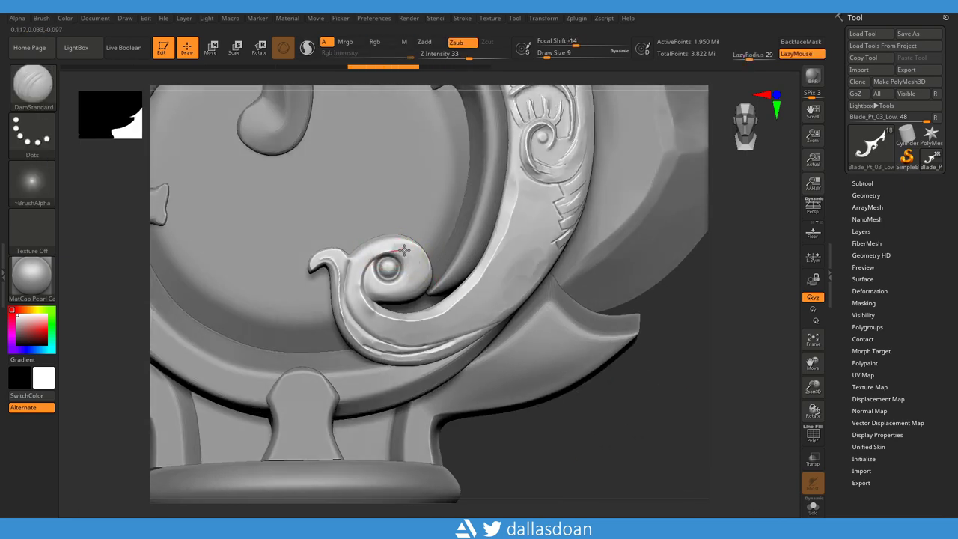
{"action": "left_click_drag", "start_coordinate": [706, 402], "coordinate": [514, 278]}
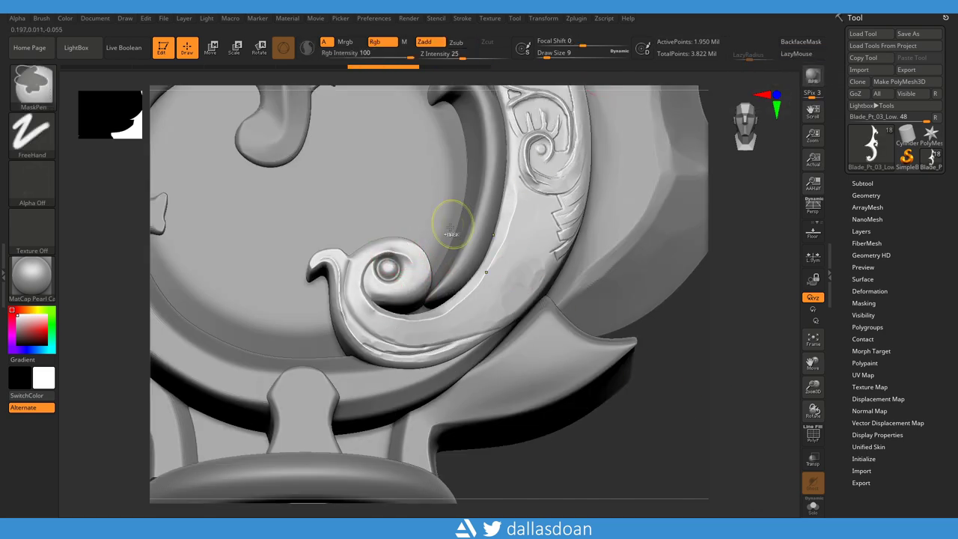
- Undo that groove, enable LazyMouse, and carve a smooth groove around the spiral curl
{"action": "key", "text": "ctrl+z"}
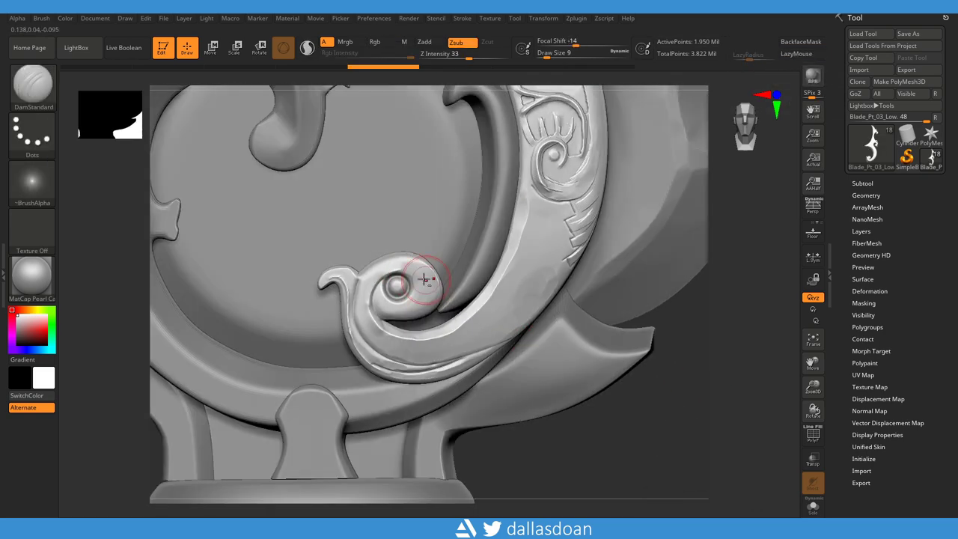
{"action": "key", "text": "ctrl+z"}
{"action": "key", "text": "l"}
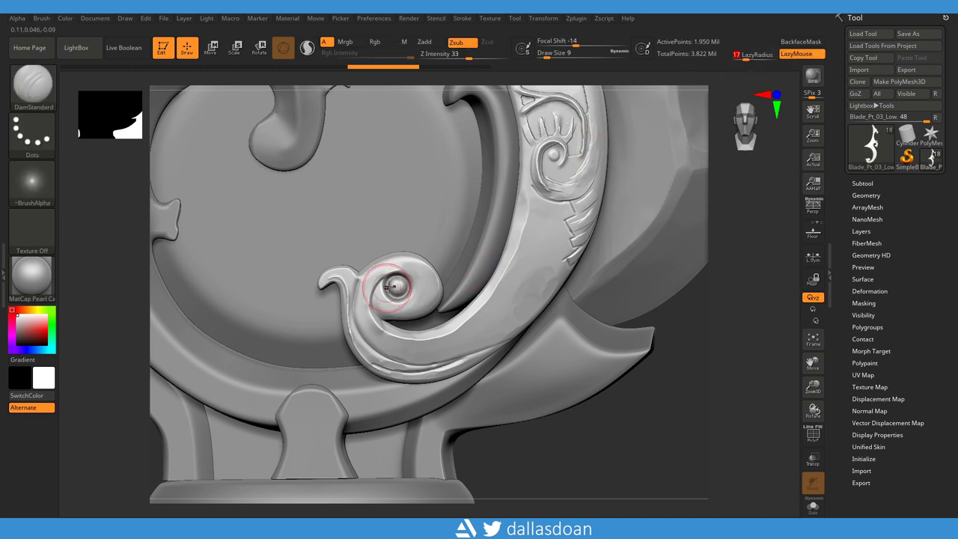
{"action": "mouse_move", "coordinate": [424, 298]}
{"action": "left_mouse_down"}
{"action": "mouse_move", "coordinate": [320, 321]}
{"action": "mouse_move", "coordinate": [400, 274]}
{"action": "left_mouse_up"}
{"action": "key", "text": "ctrl+shift+z"}
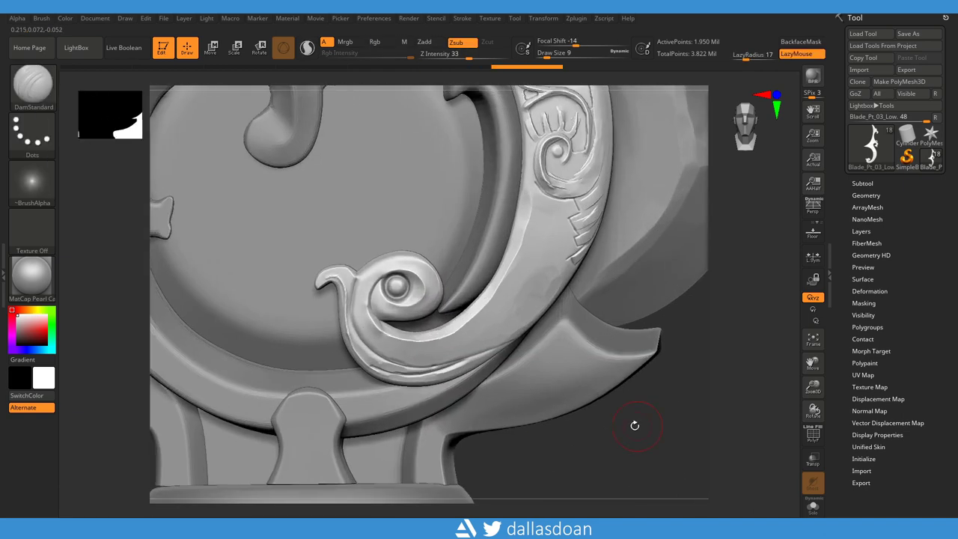
{"action": "left_click_drag", "start_coordinate": [634, 424], "coordinate": [633, 396], "text": "alt"}
- Switch to the Flatten brush and zoom in on the spiral
{"action": "key", "text": "b"}
{"action": "key", "text": "f"}
{"action": "key", "text": "l"}
{"action": "right_click_drag", "start_coordinate": [427, 214], "coordinate": [400, 225], "text": "ctrl"}
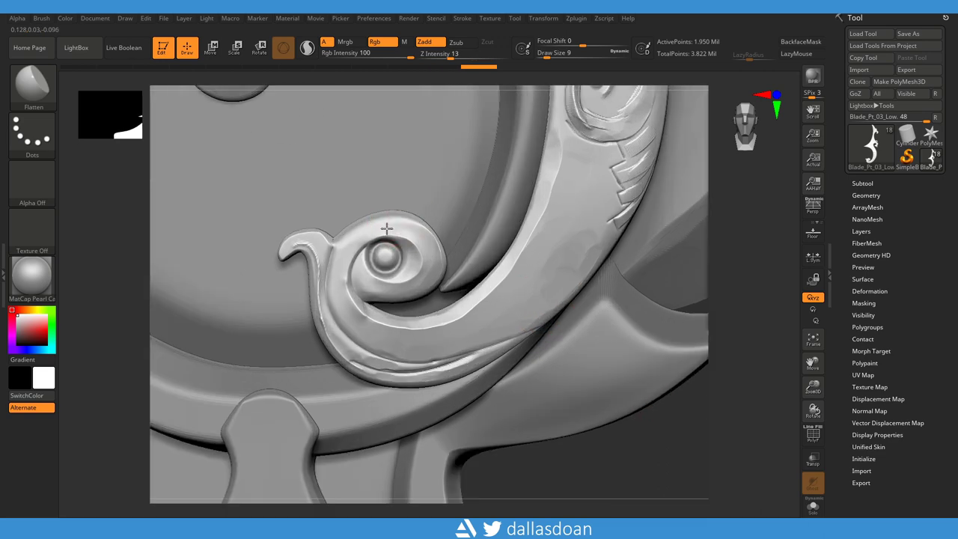
- Shrink the Flatten brush to size 4 and flatten the spiral's curl and bead from several angles
{"action": "key", "text": "bracketleft"}
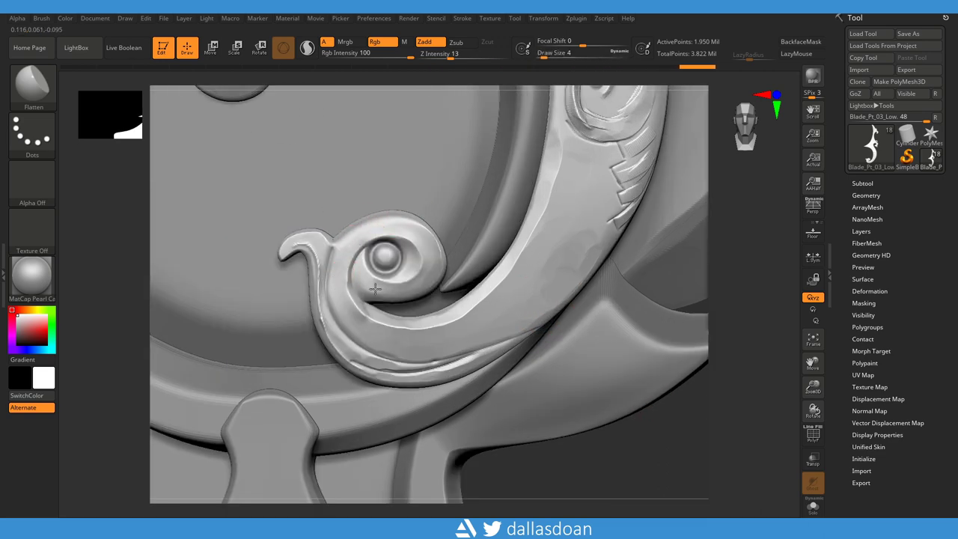
{"action": "mouse_move", "coordinate": [711, 352]}
{"action": "left_mouse_down"}
{"action": "mouse_move", "coordinate": [713, 375]}
{"action": "mouse_move", "coordinate": [432, 283]}
{"action": "left_mouse_up"}
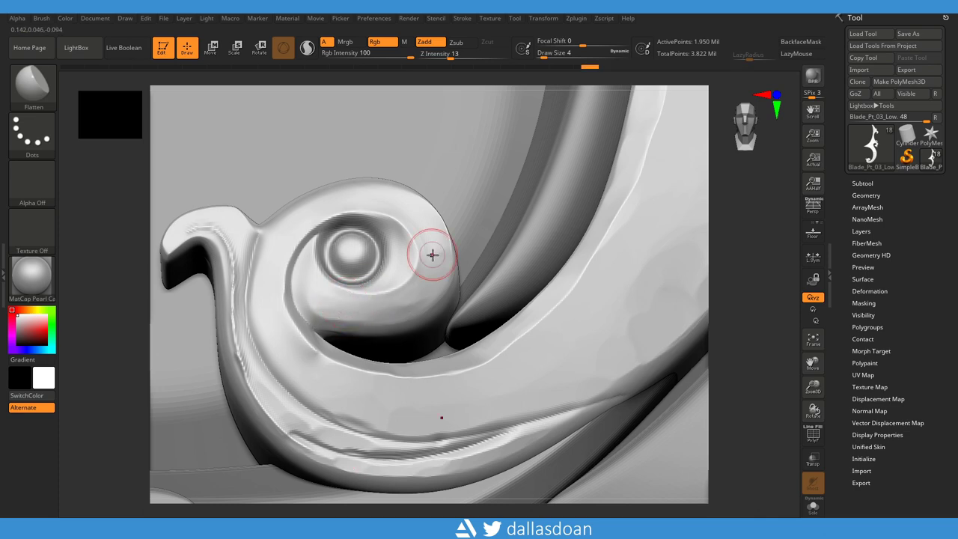
{"action": "right_click_drag", "start_coordinate": [300, 323], "coordinate": [281, 273]}
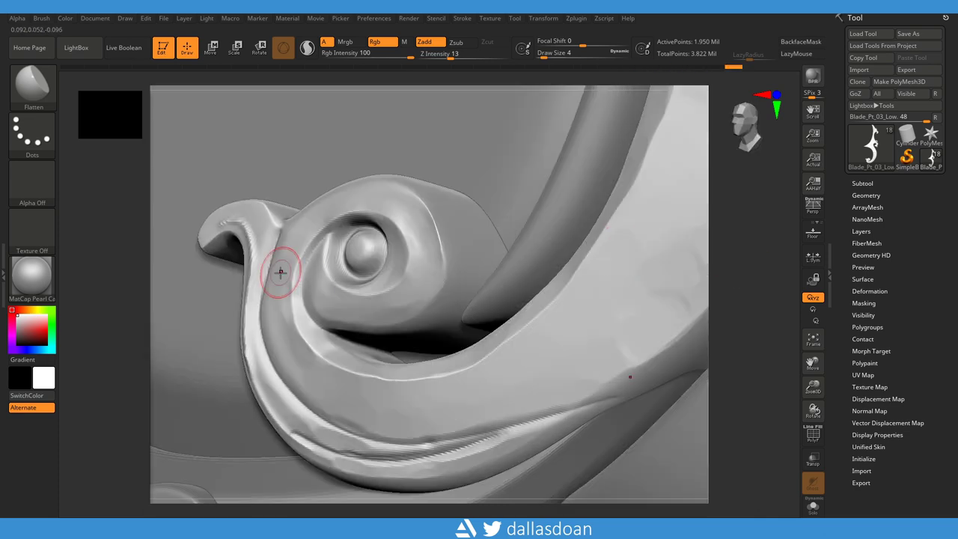
{"action": "right_click_drag", "start_coordinate": [385, 306], "coordinate": [342, 214]}
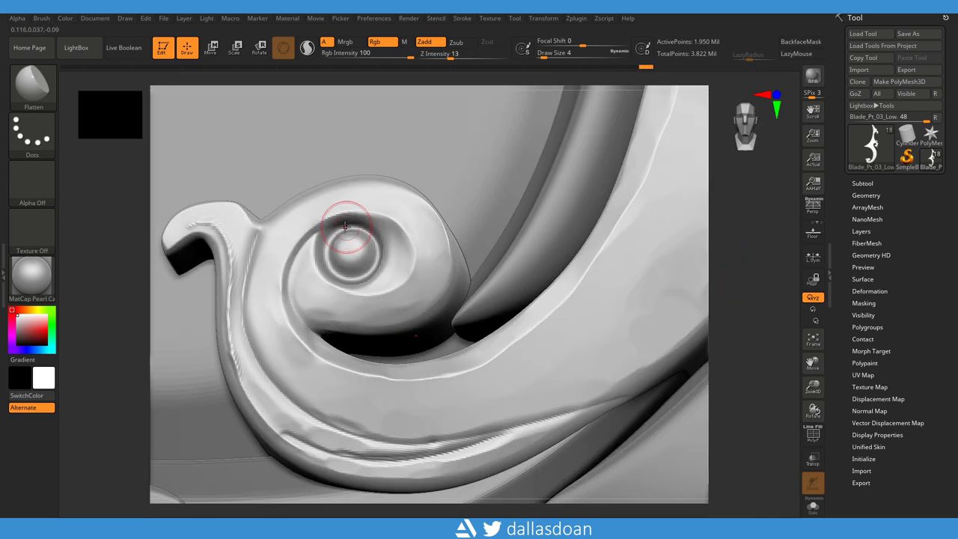
{"action": "mouse_move", "coordinate": [342, 247]}
{"action": "right_mouse_down"}
{"action": "mouse_move", "coordinate": [746, 285]}
{"action": "mouse_move", "coordinate": [396, 246]}
{"action": "right_mouse_up"}
{"action": "mouse_move", "coordinate": [556, 300]}
{"action": "right_mouse_down"}
{"action": "mouse_move", "coordinate": [733, 261]}
{"action": "mouse_move", "coordinate": [726, 285]}
{"action": "mouse_move", "coordinate": [298, 268]}
{"action": "right_mouse_up"}
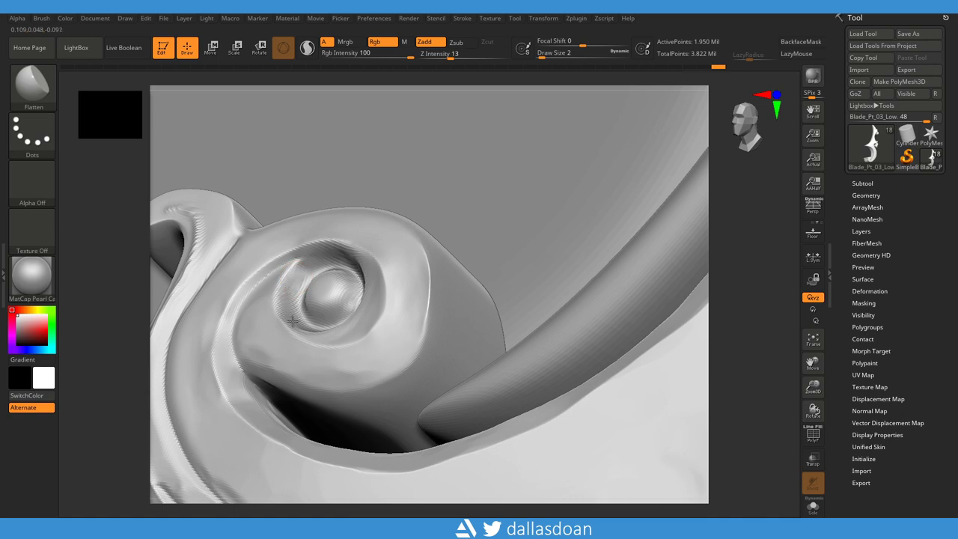
{"action": "right_click_drag", "start_coordinate": [292, 321], "coordinate": [318, 337]}
{"action": "mouse_move", "coordinate": [748, 325]}
{"action": "right_mouse_down"}
{"action": "mouse_move", "coordinate": [331, 317]}
{"action": "mouse_move", "coordinate": [439, 310]}
{"action": "right_mouse_up"}
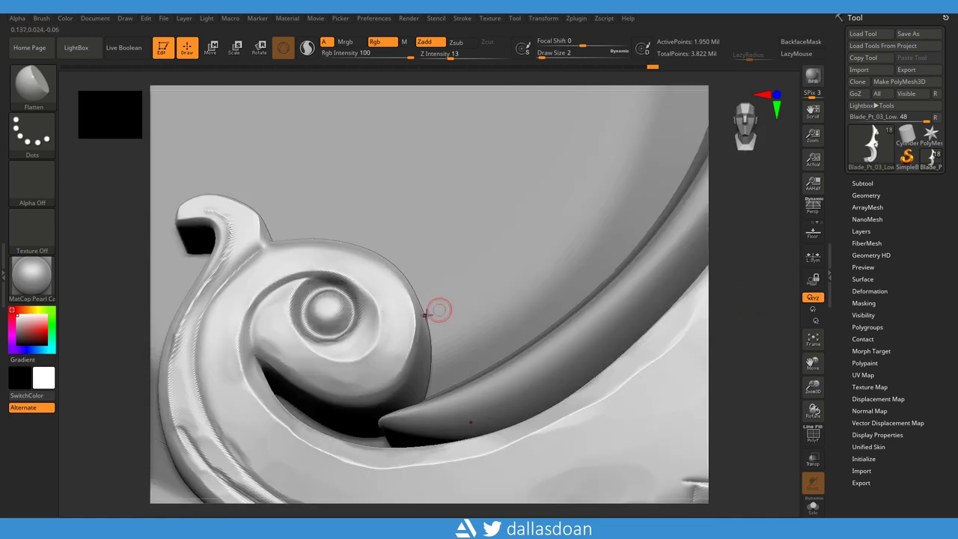
{"action": "mouse_move", "coordinate": [385, 347]}
{"action": "right_mouse_down"}
{"action": "mouse_move", "coordinate": [733, 257]}
{"action": "mouse_move", "coordinate": [386, 318]}
{"action": "mouse_move", "coordinate": [732, 337]}
{"action": "right_mouse_up"}
{"action": "right_click_drag", "start_coordinate": [644, 411], "coordinate": [570, 392]}
- Pick the Orb_Cracks brush and zoom in closely on the spiral
{"action": "key", "text": "b"}
{"action": "key", "text": "o"}
{"action": "key", "text": "c"}
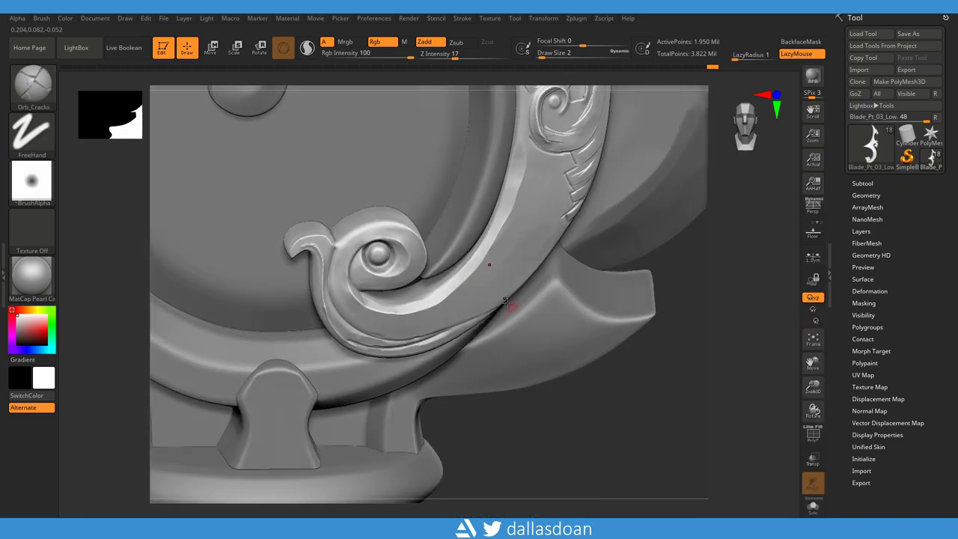
{"action": "right_click_drag", "start_coordinate": [579, 418], "coordinate": [431, 284], "text": "ctrl"}
{"action": "right_click_drag", "start_coordinate": [587, 452], "coordinate": [432, 312], "text": "alt"}
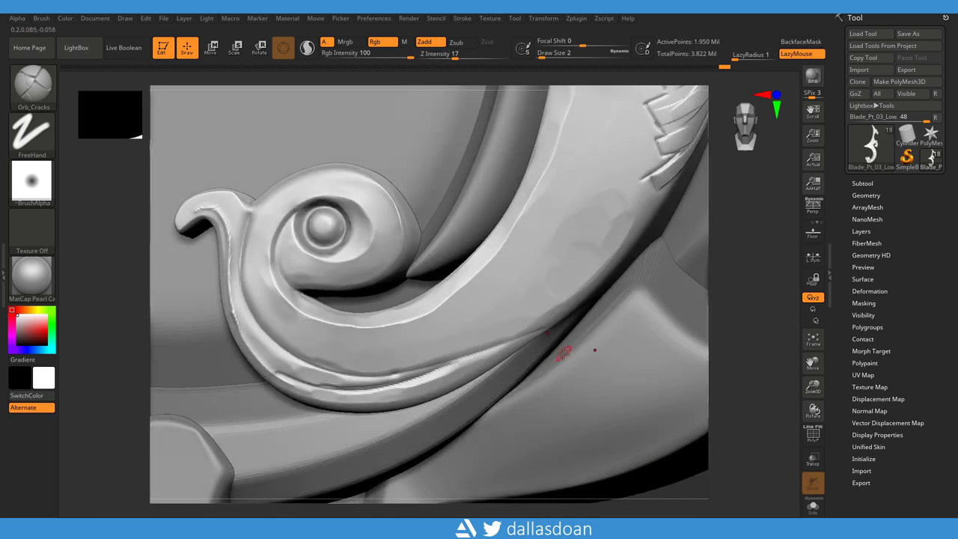
- Load the Orb_Slash brush files from the saved brushes folder
{"action": "left_click", "coordinate": [28, 104]}
{"action": "left_click", "coordinate": [87, 383]}
{"action": "scroll", "coordinate": [175, 185], "scroll_direction": "up", "scroll_amount": 1}
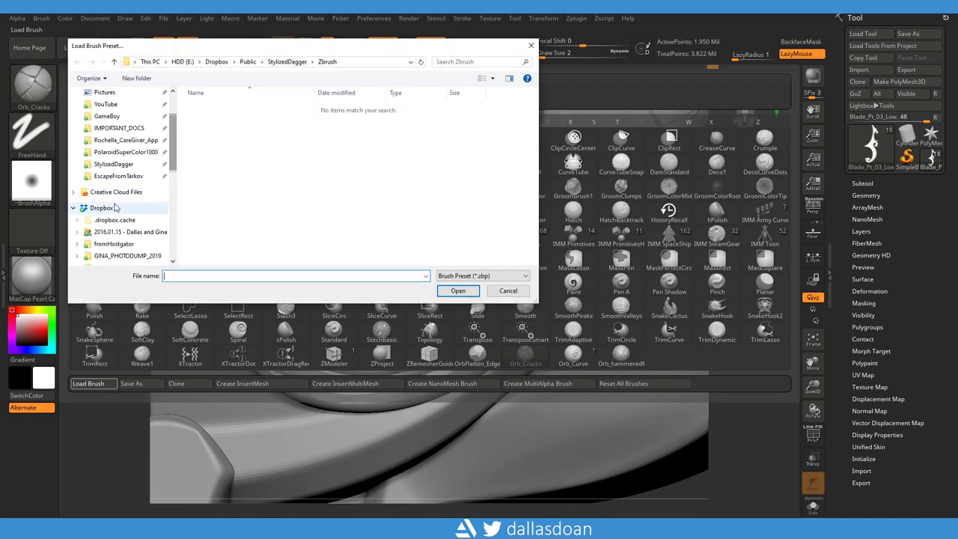
{"action": "scroll", "coordinate": [112, 195], "scroll_direction": "down", "scroll_amount": 2}
{"action": "left_click", "coordinate": [102, 255]}
{"action": "double_click", "coordinate": [240, 149]}
{"action": "double_click", "coordinate": [254, 120]}
{"action": "scroll", "coordinate": [255, 187], "scroll_direction": "down", "scroll_amount": 3}
{"action": "left_click", "coordinate": [225, 221]}
{"action": "left_click", "coordinate": [225, 246], "text": "shift"}
{"action": "key", "text": "Return"}
- Load Orb_Slash02 and set its Z Intensity to 29
{"action": "mouse_move", "coordinate": [681, 348]}
{"action": "right_mouse_down"}
{"action": "mouse_move", "coordinate": [429, 295]}
{"action": "mouse_move", "coordinate": [577, 352]}
{"action": "right_mouse_up"}
{"action": "key", "text": "b"}
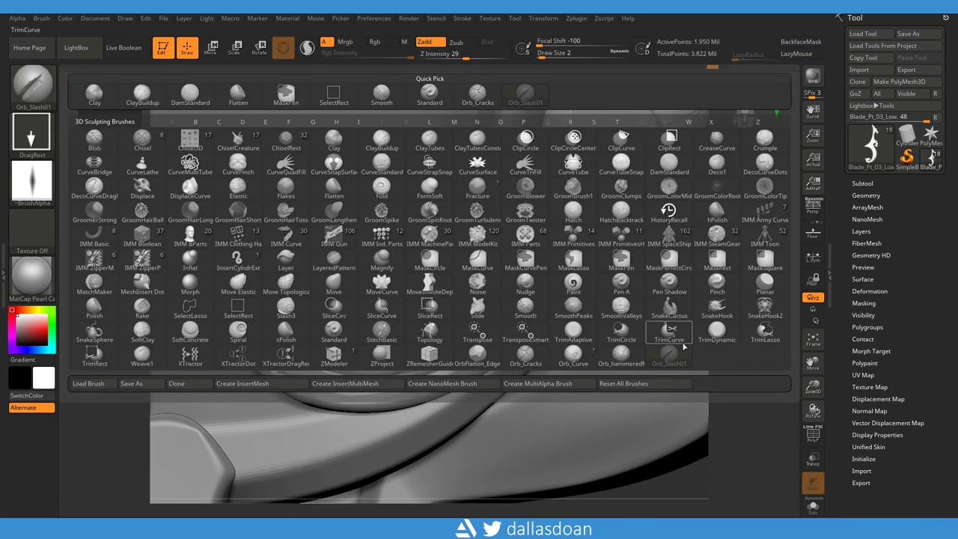
{"action": "left_click", "coordinate": [89, 383]}
{"action": "double_click", "coordinate": [225, 228]}
{"action": "mouse_move", "coordinate": [674, 300]}
{"action": "right_mouse_down"}
{"action": "mouse_move", "coordinate": [762, 341]}
{"action": "mouse_move", "coordinate": [428, 315]}
{"action": "mouse_move", "coordinate": [497, 131]}
{"action": "right_mouse_up"}
{"action": "left_click", "coordinate": [465, 58]}
{"action": "right_click_drag", "start_coordinate": [757, 348], "coordinate": [676, 317], "text": "ctrl"}
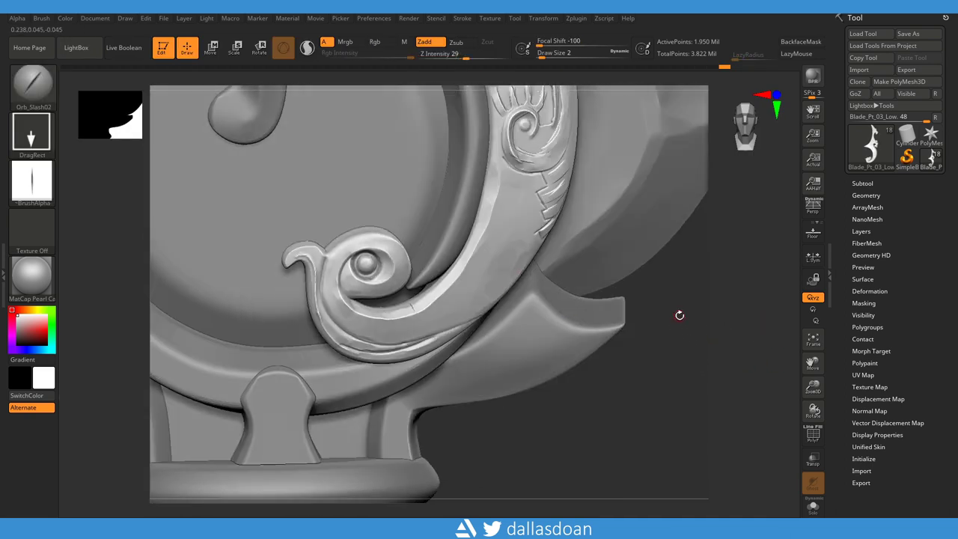
- Smooth away the rough notches on the rim below the spiral
{"action": "mouse_move", "coordinate": [591, 410]}
{"action": "right_mouse_down"}
{"action": "mouse_move", "coordinate": [619, 303]}
{"action": "mouse_move", "coordinate": [632, 327]}
{"action": "mouse_move", "coordinate": [614, 377]}
{"action": "mouse_move", "coordinate": [413, 244]}
{"action": "mouse_move", "coordinate": [372, 238]}
{"action": "mouse_move", "coordinate": [380, 224]}
{"action": "right_mouse_up"}
{"action": "key", "text": "shift"}
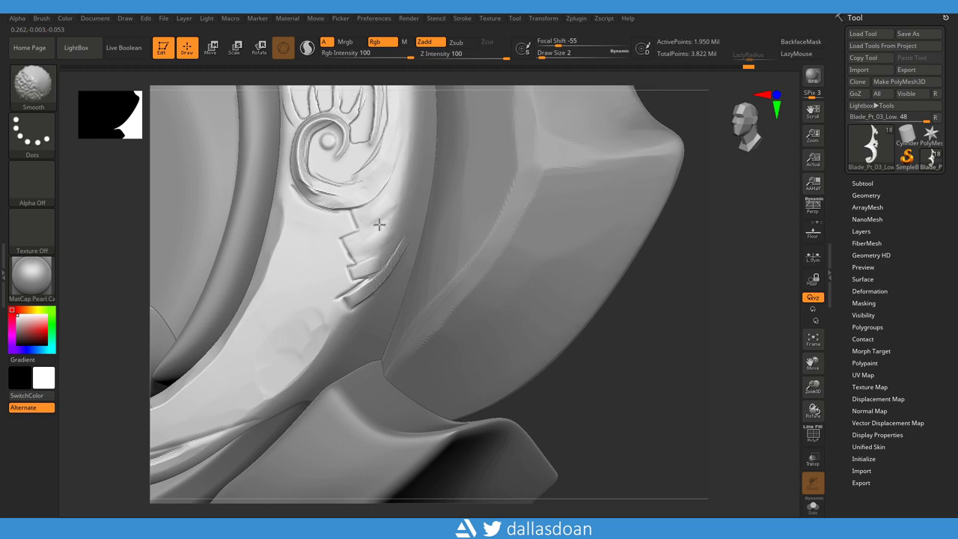
{"action": "right_click_drag", "start_coordinate": [387, 266], "coordinate": [527, 337]}
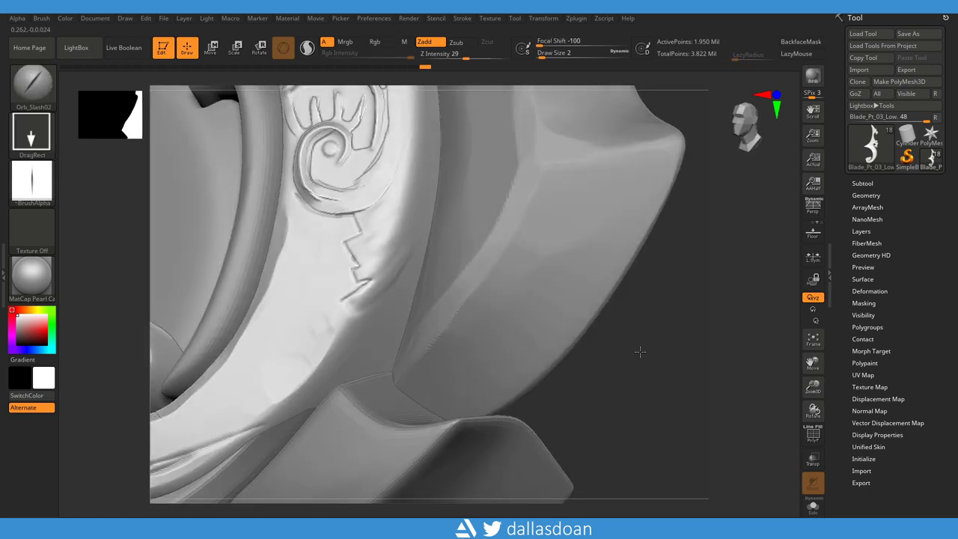
{"action": "mouse_move", "coordinate": [642, 347]}
{"action": "right_mouse_down"}
{"action": "mouse_move", "coordinate": [402, 256]}
{"action": "mouse_move", "coordinate": [376, 236]}
{"action": "right_mouse_up"}
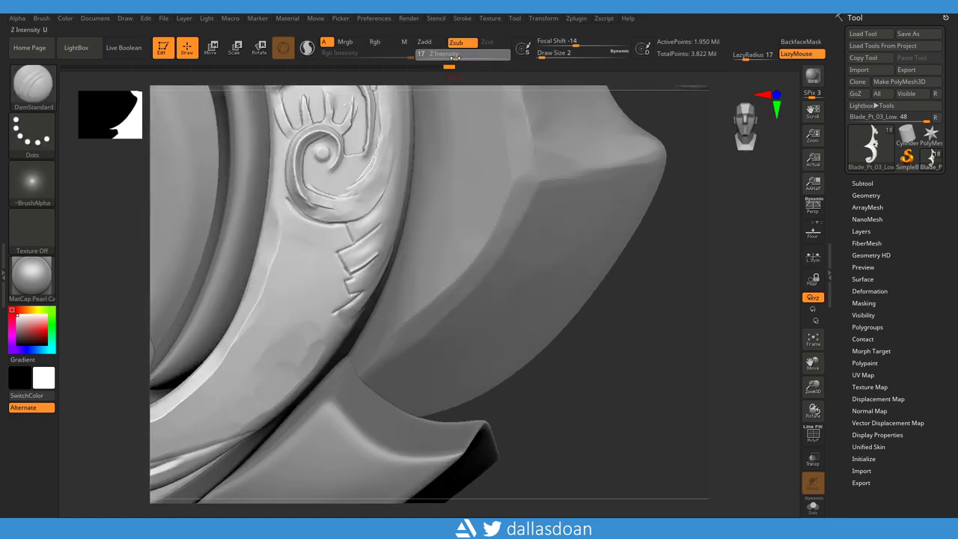
- Lower brush strength to 17 and smooth away the carved marks on the rim
{"action": "key", "text": "space"}
{"action": "mouse_move", "coordinate": [351, 258]}
{"action": "left_mouse_down"}
{"action": "mouse_move", "coordinate": [350, 243]}
{"action": "mouse_move", "coordinate": [350, 307]}
{"action": "left_mouse_up"}
{"action": "mouse_move", "coordinate": [350, 307]}
{"action": "right_mouse_down"}
{"action": "mouse_move", "coordinate": [349, 317]}
{"action": "mouse_move", "coordinate": [360, 233]}
{"action": "mouse_move", "coordinate": [639, 379]}
{"action": "mouse_move", "coordinate": [631, 385]}
{"action": "right_mouse_up"}
- Switch back to DamStandard and carve creases along the ornament's lower edge and blade edge
{"action": "key", "text": "b"}
{"action": "key", "text": "d"}
{"action": "key", "text": "s"}
{"action": "mouse_move", "coordinate": [351, 244]}
{"action": "left_mouse_down"}
{"action": "mouse_move", "coordinate": [397, 217]}
{"action": "mouse_move", "coordinate": [387, 229]}
{"action": "left_mouse_up"}
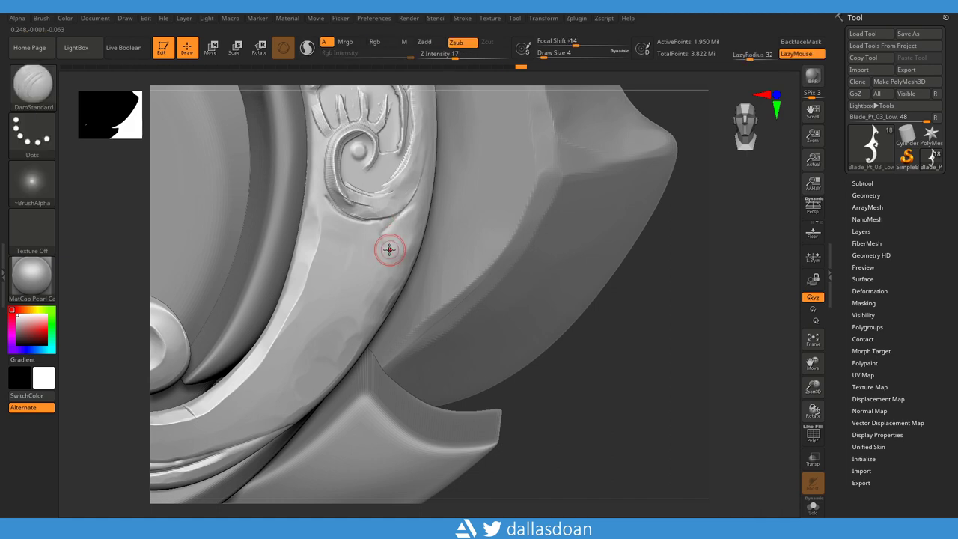
{"action": "mouse_move", "coordinate": [423, 215]}
{"action": "right_mouse_down"}
{"action": "mouse_move", "coordinate": [609, 368]}
{"action": "mouse_move", "coordinate": [599, 369]}
{"action": "right_mouse_up"}
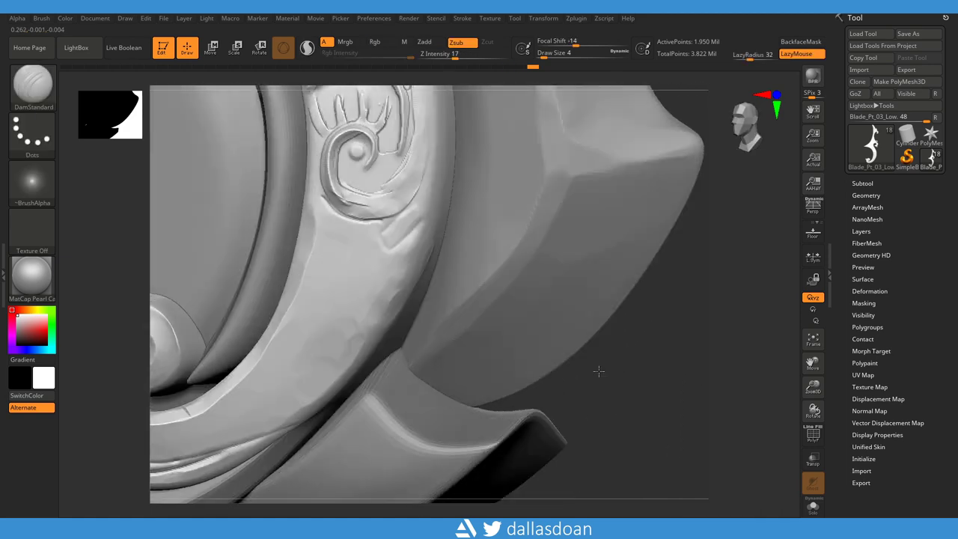
{"action": "left_click_drag", "start_coordinate": [355, 293], "coordinate": [406, 242]}
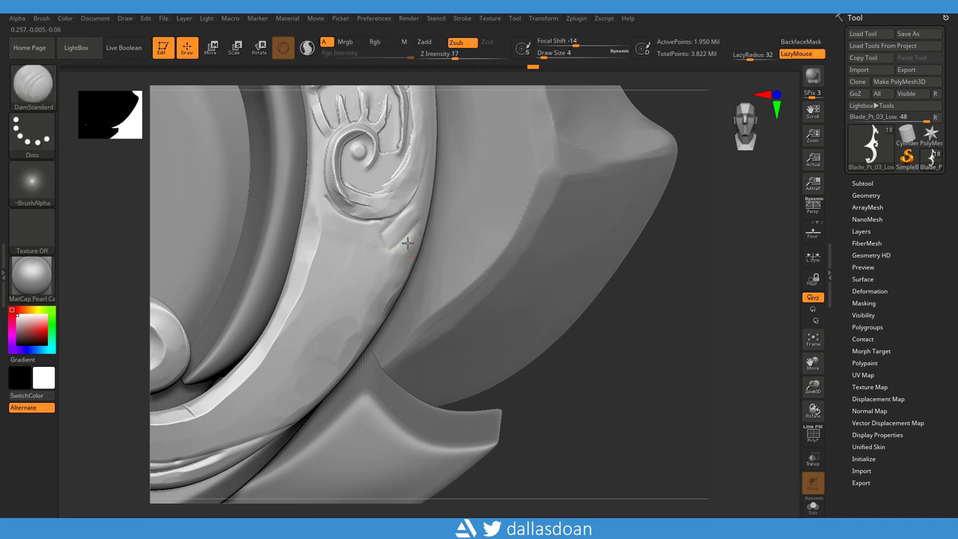
{"action": "left_click_drag", "start_coordinate": [412, 228], "coordinate": [390, 254]}
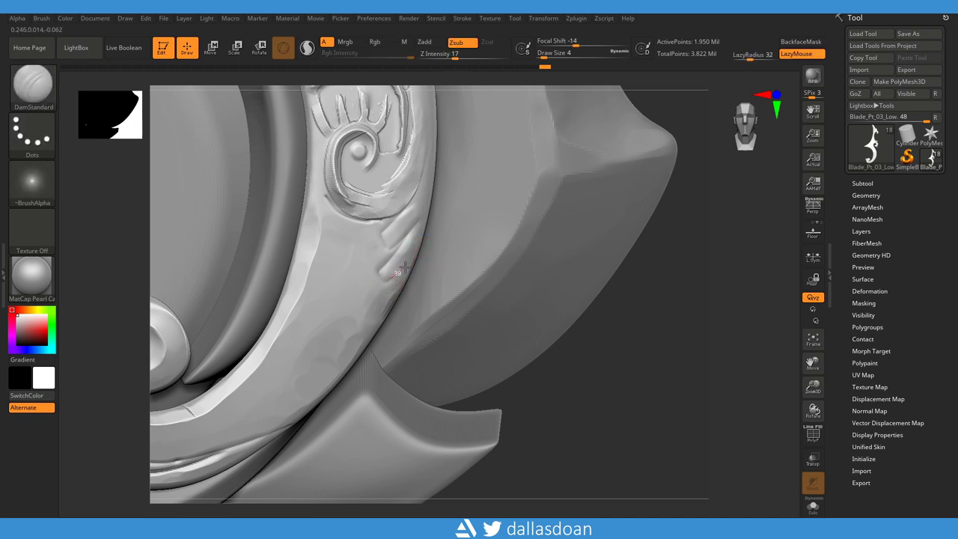
- Carve and deepen creases along and between the diagonal ridges
{"action": "left_click_drag", "start_coordinate": [572, 348], "coordinate": [416, 279]}
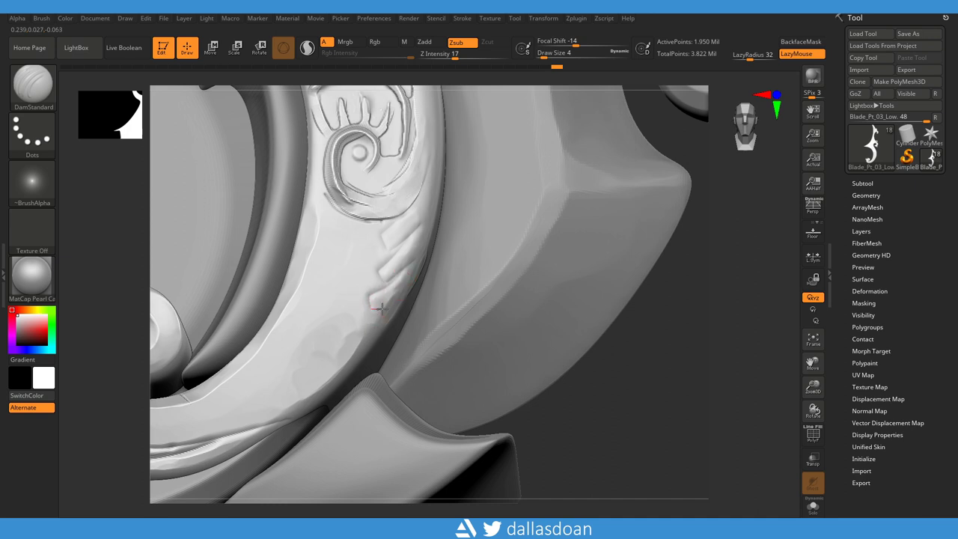
{"action": "left_click_drag", "start_coordinate": [628, 399], "coordinate": [425, 269]}
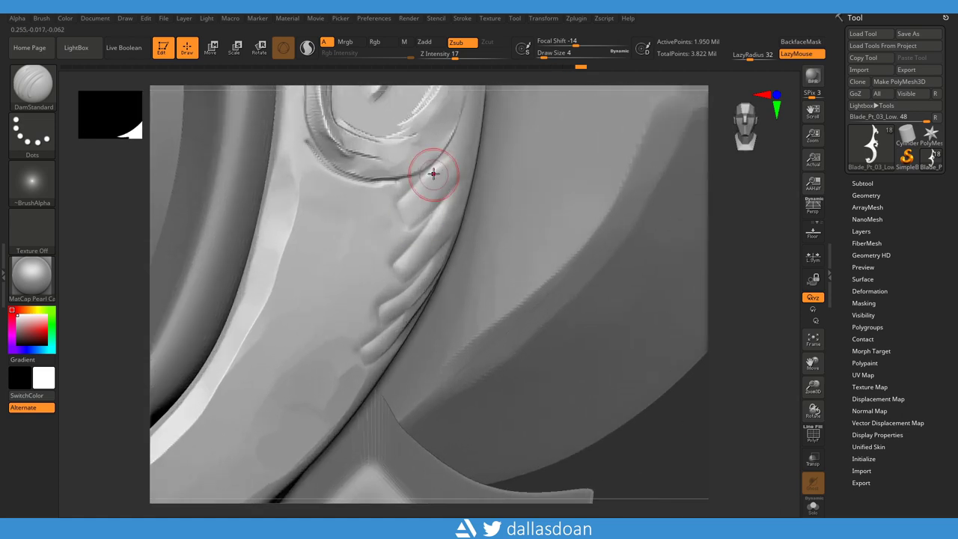
{"action": "mouse_move", "coordinate": [396, 212]}
{"action": "left_mouse_down"}
{"action": "mouse_move", "coordinate": [405, 230]}
{"action": "mouse_move", "coordinate": [449, 192]}
{"action": "left_mouse_up"}
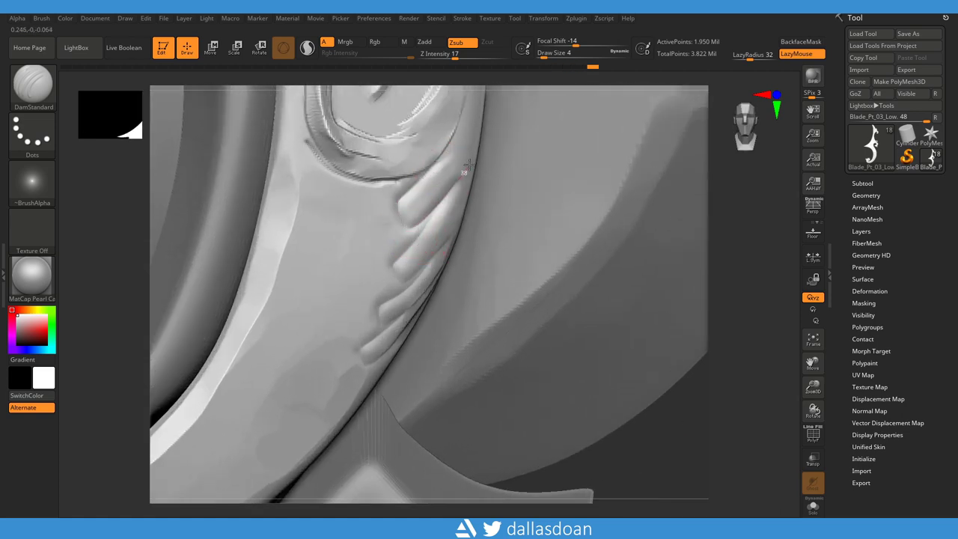
{"action": "mouse_move", "coordinate": [428, 225]}
{"action": "left_mouse_down"}
{"action": "mouse_move", "coordinate": [381, 274]}
{"action": "mouse_move", "coordinate": [402, 290]}
{"action": "left_mouse_up"}
{"action": "mouse_move", "coordinate": [440, 248]}
{"action": "left_mouse_down"}
{"action": "mouse_move", "coordinate": [436, 279]}
{"action": "mouse_move", "coordinate": [412, 278]}
{"action": "left_mouse_up"}
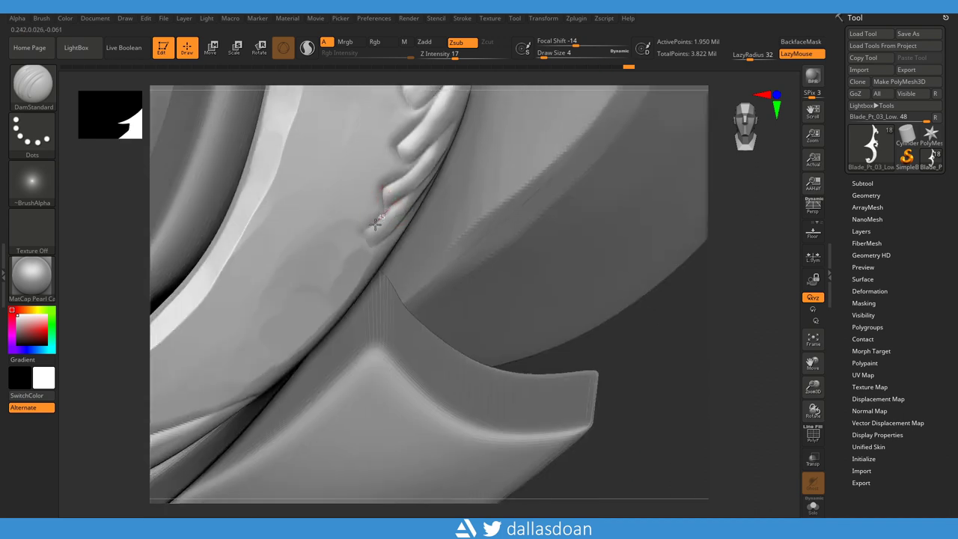
{"action": "left_click_drag", "start_coordinate": [385, 197], "coordinate": [382, 250]}
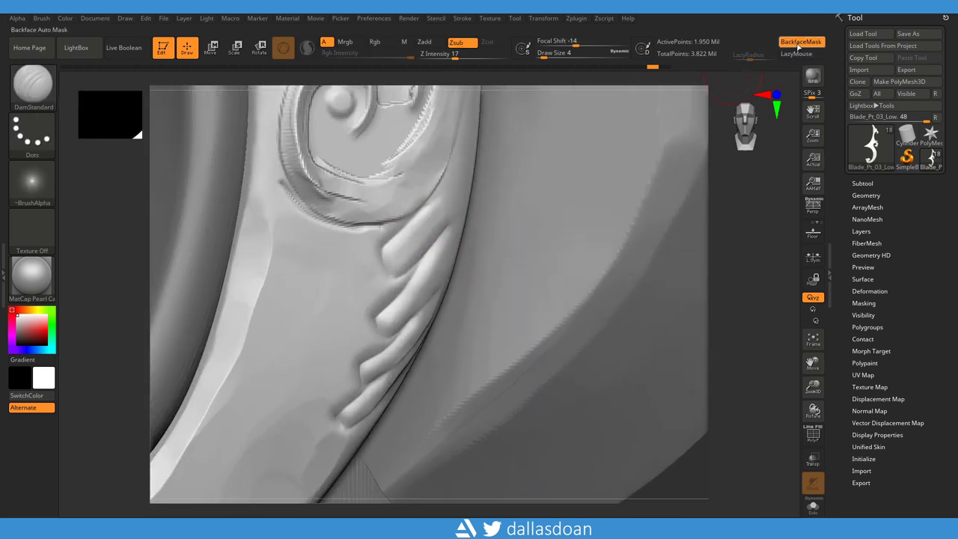
- Switch to the Flatten brush and flatten the ridges beside the ornament
{"action": "left_click_drag", "start_coordinate": [430, 215], "coordinate": [427, 214]}
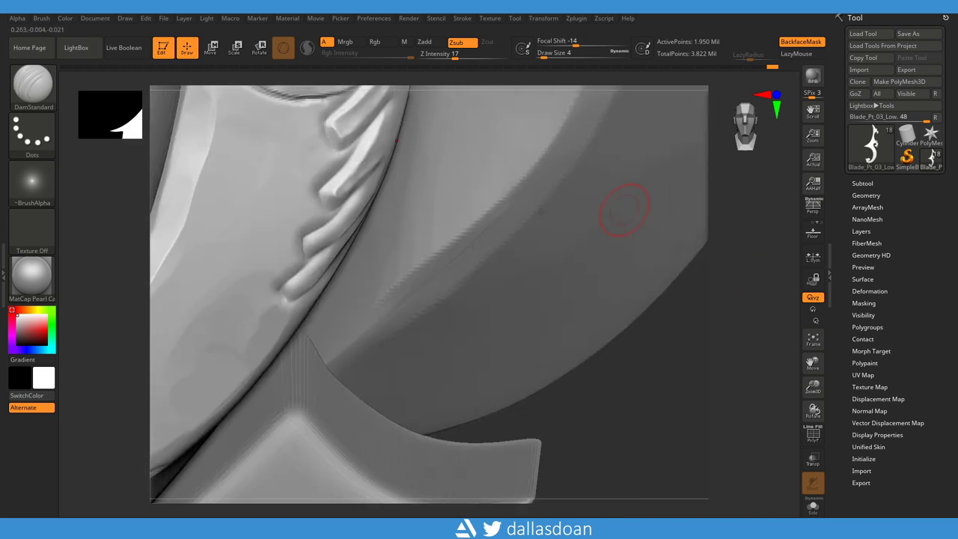
{"action": "left_click_drag", "start_coordinate": [622, 207], "coordinate": [317, 193], "text": "alt"}
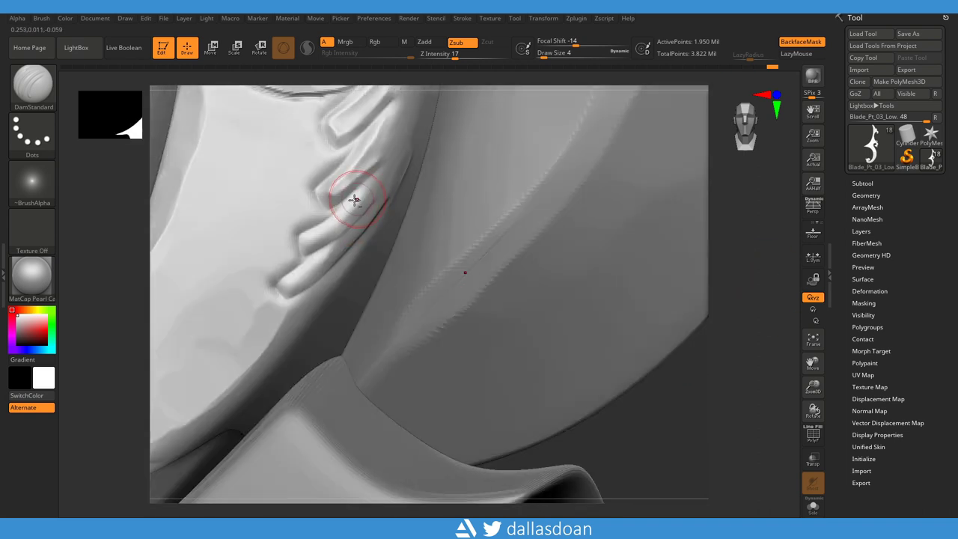
{"action": "mouse_move", "coordinate": [346, 210]}
{"action": "right_mouse_down"}
{"action": "mouse_move", "coordinate": [310, 214]}
{"action": "mouse_move", "coordinate": [369, 217]}
{"action": "right_mouse_up"}
{"action": "mouse_move", "coordinate": [674, 279]}
{"action": "right_mouse_down"}
{"action": "mouse_move", "coordinate": [773, 322]}
{"action": "mouse_move", "coordinate": [680, 374]}
{"action": "right_mouse_up"}
{"action": "key", "text": "b"}
{"action": "key", "text": "f"}
{"action": "key", "text": "l"}
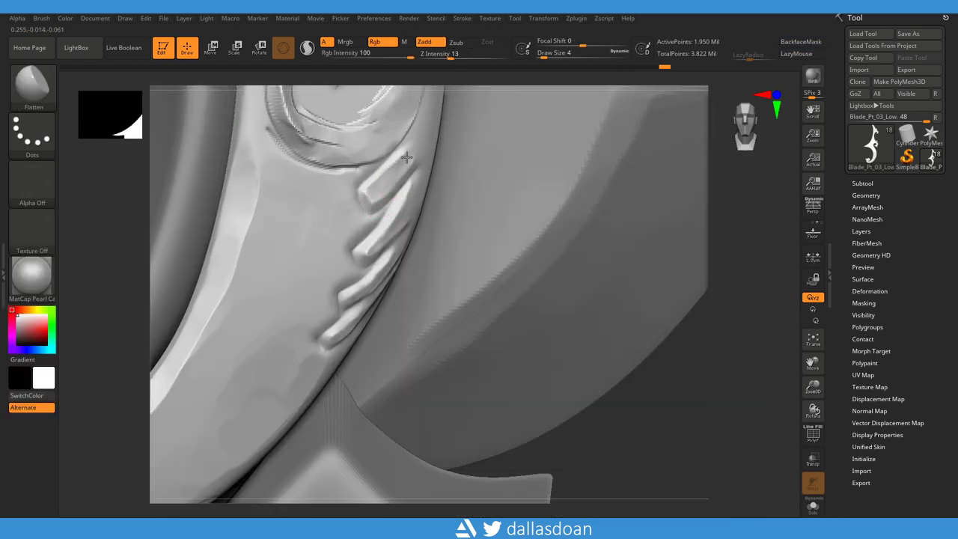
{"action": "mouse_move", "coordinate": [385, 262]}
{"action": "right_mouse_down"}
{"action": "mouse_move", "coordinate": [637, 360]}
{"action": "mouse_move", "coordinate": [477, 282]}
{"action": "mouse_move", "coordinate": [396, 214]}
{"action": "right_mouse_up"}
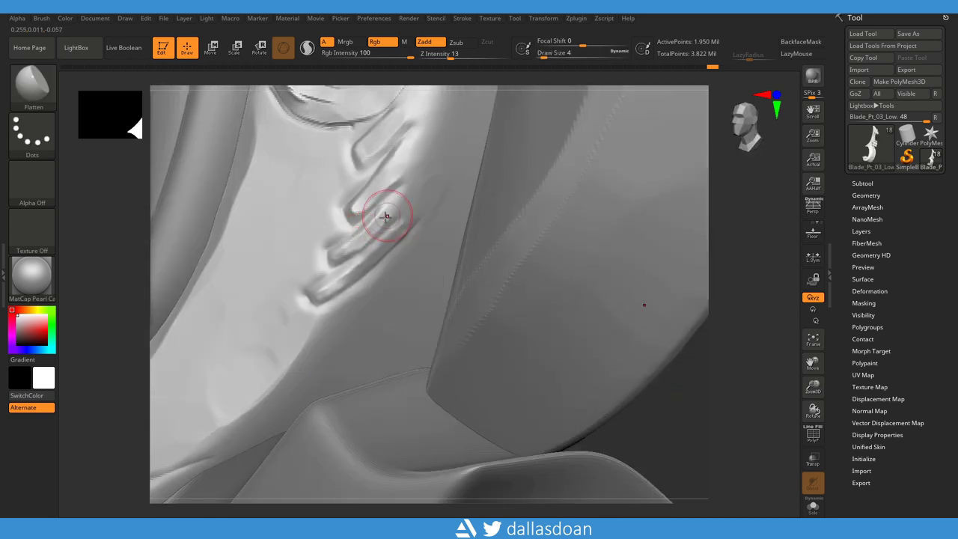
{"action": "mouse_move", "coordinate": [374, 267]}
{"action": "right_mouse_down"}
{"action": "mouse_move", "coordinate": [678, 397]}
{"action": "mouse_move", "coordinate": [557, 336]}
{"action": "mouse_move", "coordinate": [552, 349]}
{"action": "mouse_move", "coordinate": [422, 233]}
{"action": "mouse_move", "coordinate": [412, 282]}
{"action": "right_mouse_up"}
{"action": "right_click", "coordinate": [422, 232]}
- Trim the ornament ridges with TrimDynamic at brush size 4
{"action": "key", "text": "b"}
{"action": "key", "text": "t"}
{"action": "key", "text": "d"}
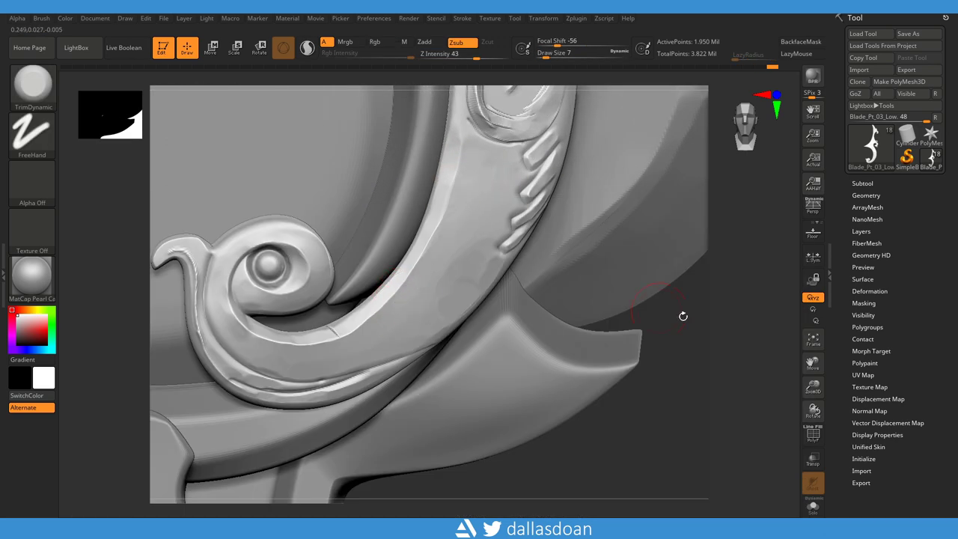
{"action": "right_click_drag", "start_coordinate": [683, 316], "coordinate": [581, 317]}
{"action": "right_click", "coordinate": [392, 217]}
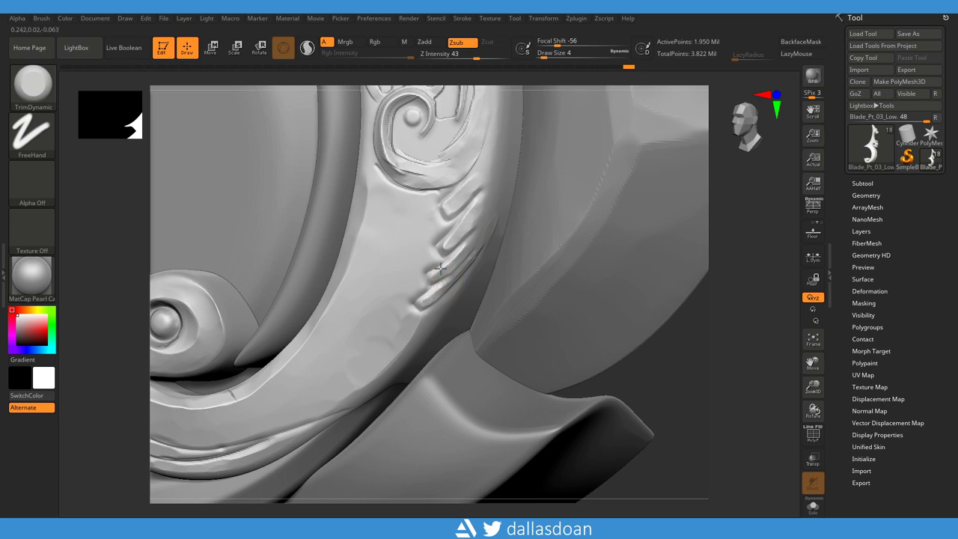
- Switch to OrbFlatten_Edge, then carve a thin groove under the swirl with LazyMouse on
{"action": "key", "text": "b"}
{"action": "key", "text": "o"}
{"action": "key", "text": "f"}
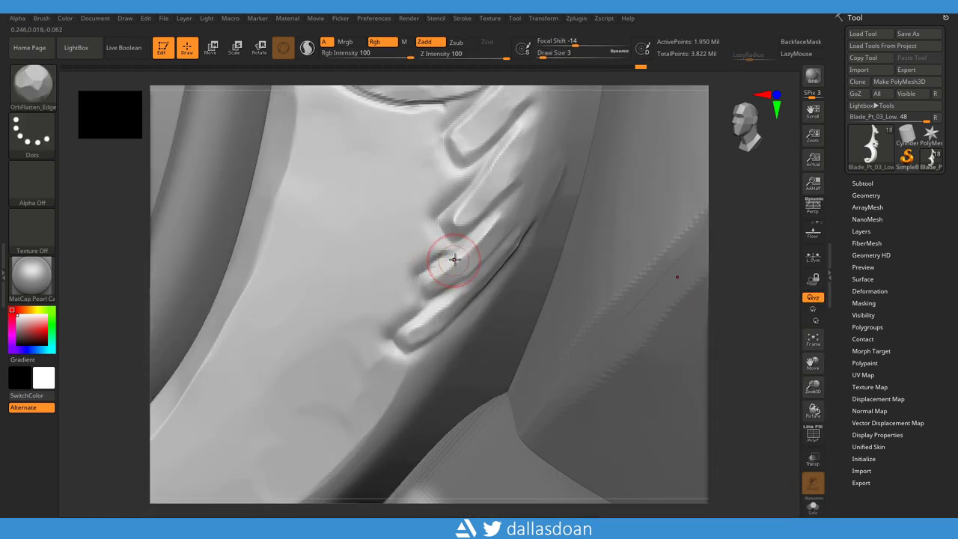
{"action": "mouse_move", "coordinate": [486, 243]}
{"action": "right_mouse_down"}
{"action": "mouse_move", "coordinate": [454, 315]}
{"action": "mouse_move", "coordinate": [490, 199]}
{"action": "right_mouse_up"}
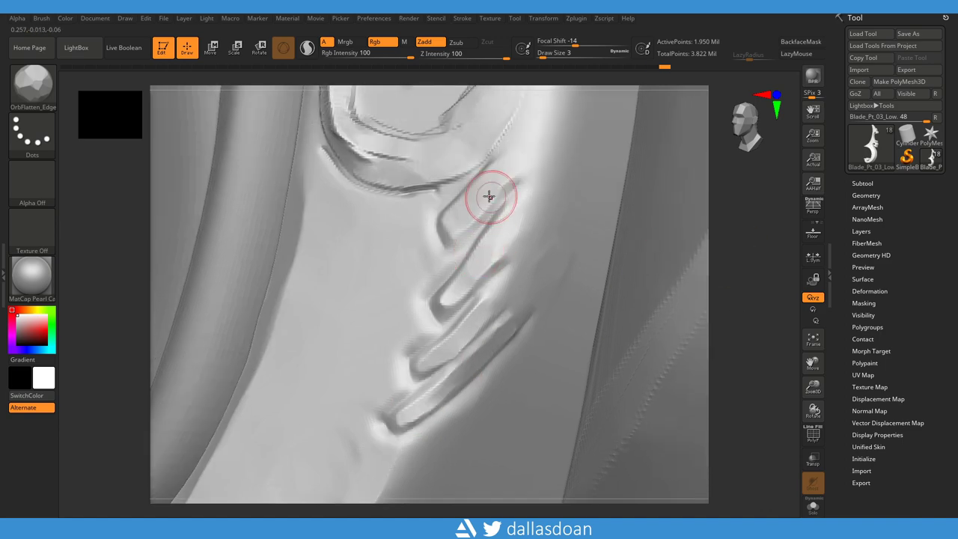
{"action": "right_click_drag", "start_coordinate": [665, 247], "coordinate": [707, 332]}
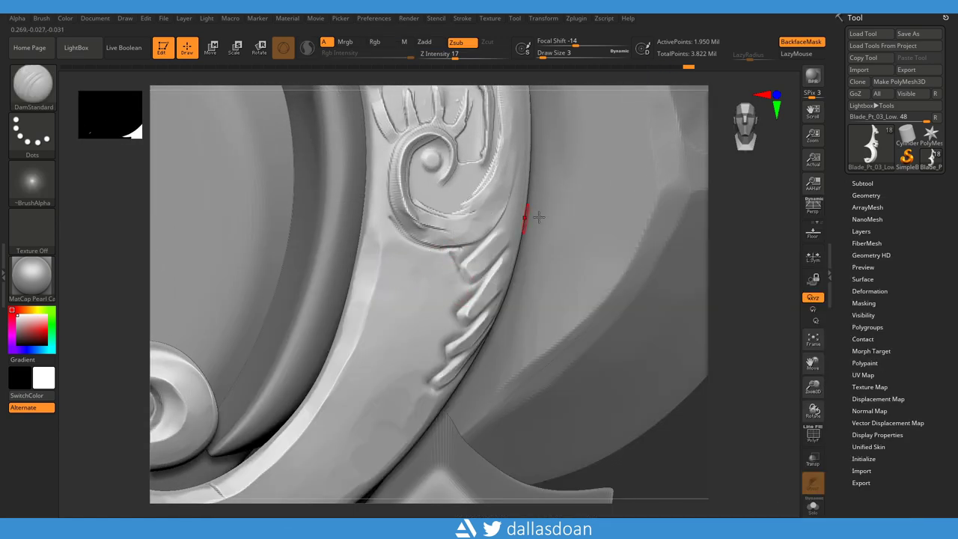
{"action": "key", "text": "l"}
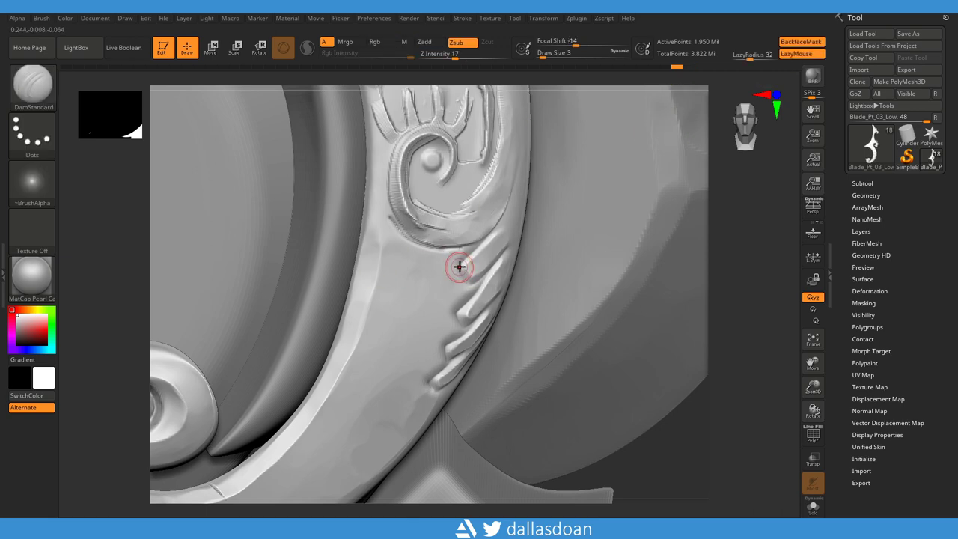
{"action": "mouse_move", "coordinate": [434, 265]}
{"action": "left_mouse_down"}
{"action": "mouse_move", "coordinate": [426, 248]}
{"action": "mouse_move", "coordinate": [435, 263]}
{"action": "left_mouse_up"}
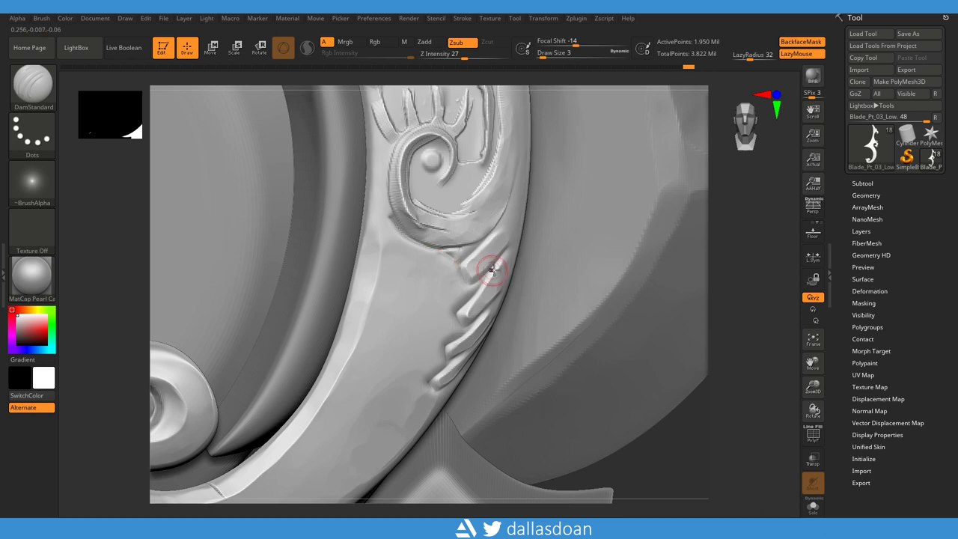
- Switch to Flatten at size 1, then the Planar brush, and briefly to masking
{"action": "key", "text": "b"}
{"action": "key", "text": "f"}
{"action": "key", "text": "l"}
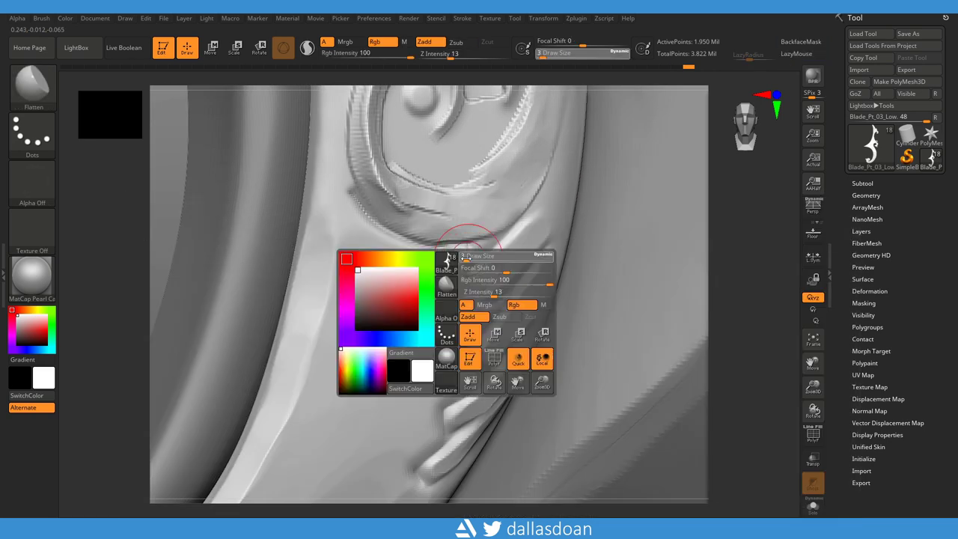
{"action": "key", "text": "b"}
{"action": "key", "text": "p"}
{"action": "key", "text": "l"}
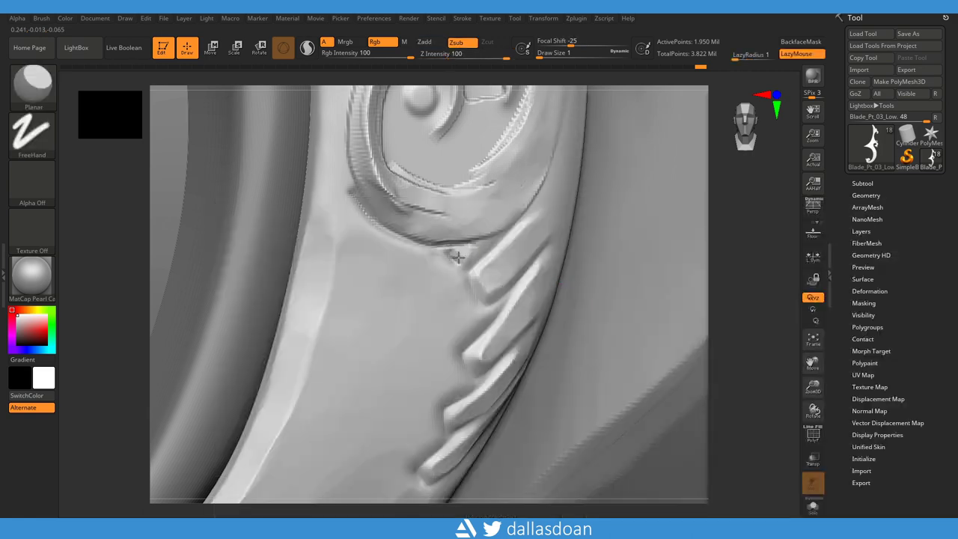
{"action": "key", "text": "ctrl"}
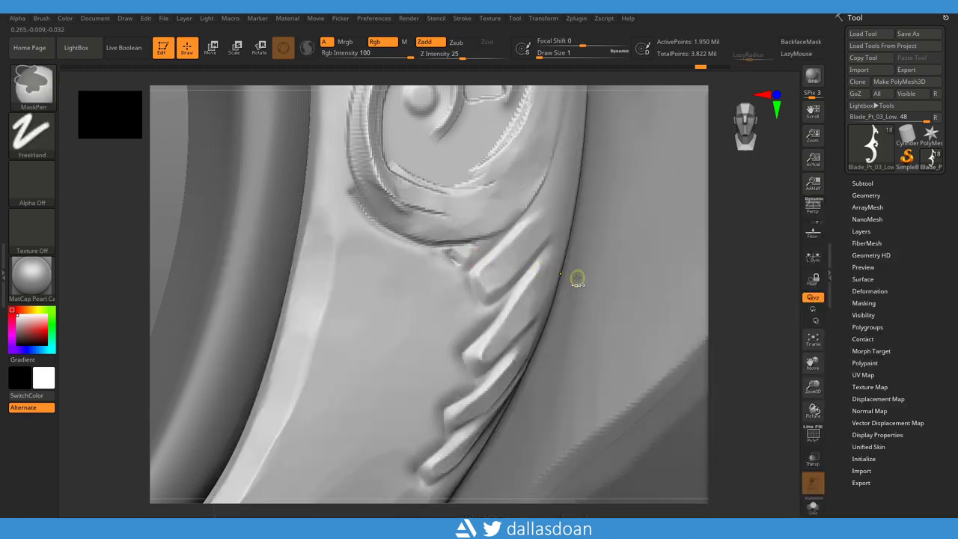
- Load the TrimFront brush from the Trim folder and trim the ridge at size 1
{"action": "key", "text": "b"}
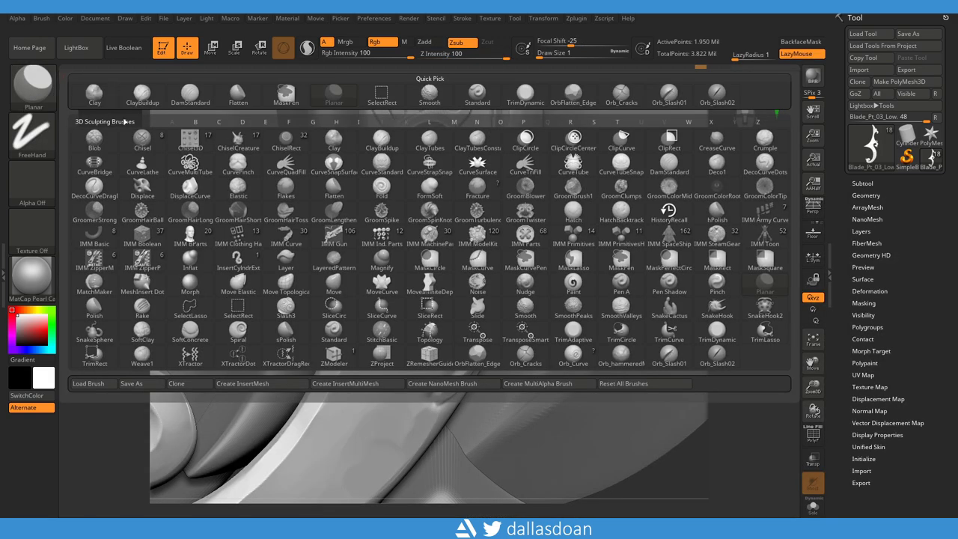
{"action": "key", "text": "comma"}
{"action": "left_click", "coordinate": [175, 81]}
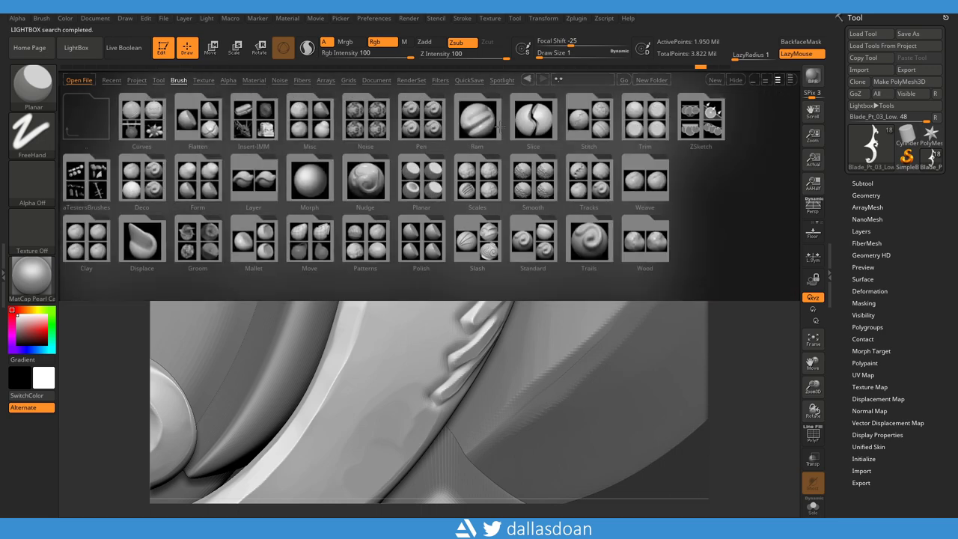
{"action": "left_click", "coordinate": [635, 127]}
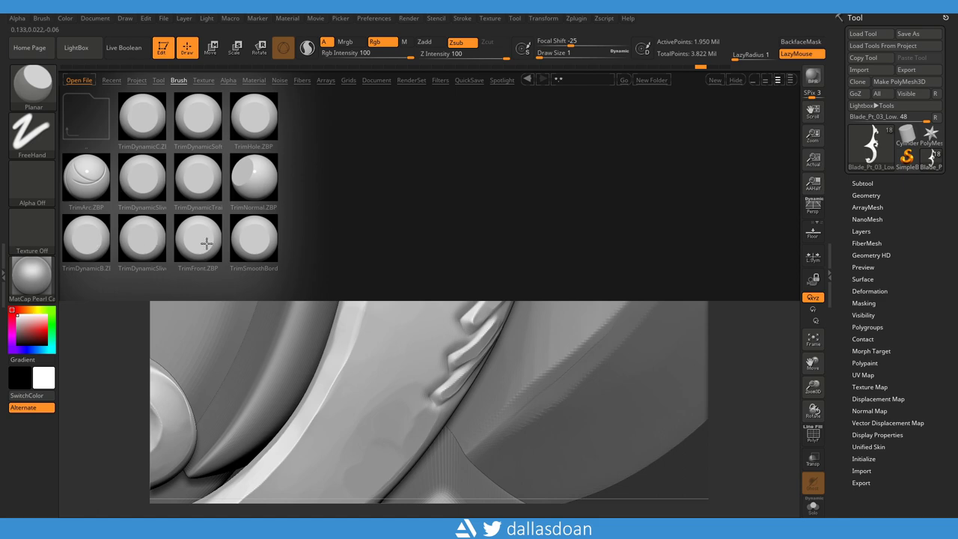
{"action": "double_click", "coordinate": [201, 247]}
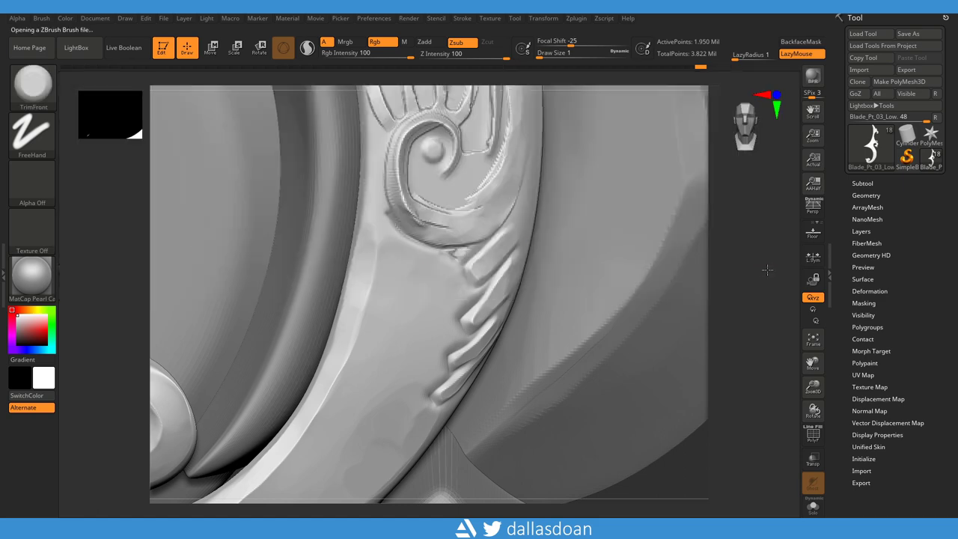
{"action": "key", "text": "space"}
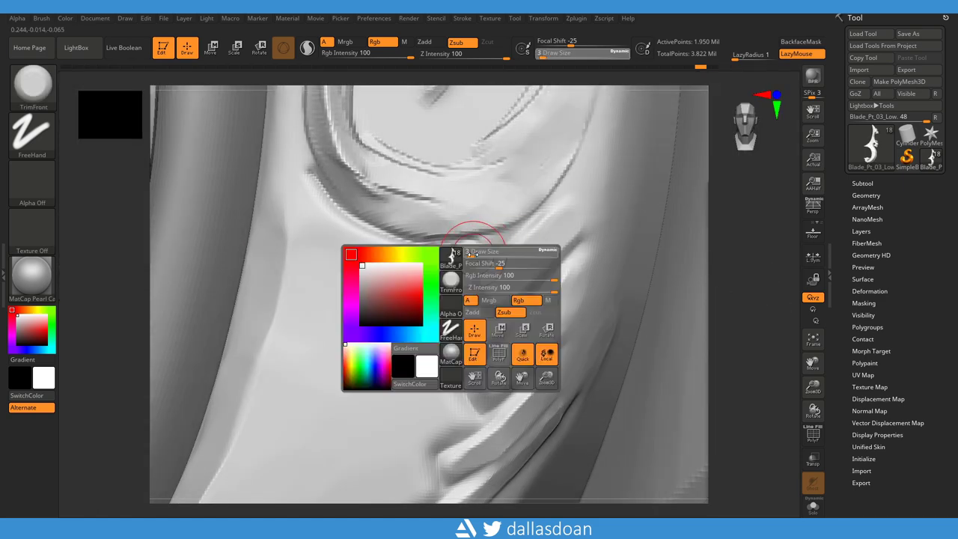
{"action": "left_click_drag", "start_coordinate": [470, 254], "coordinate": [506, 235]}
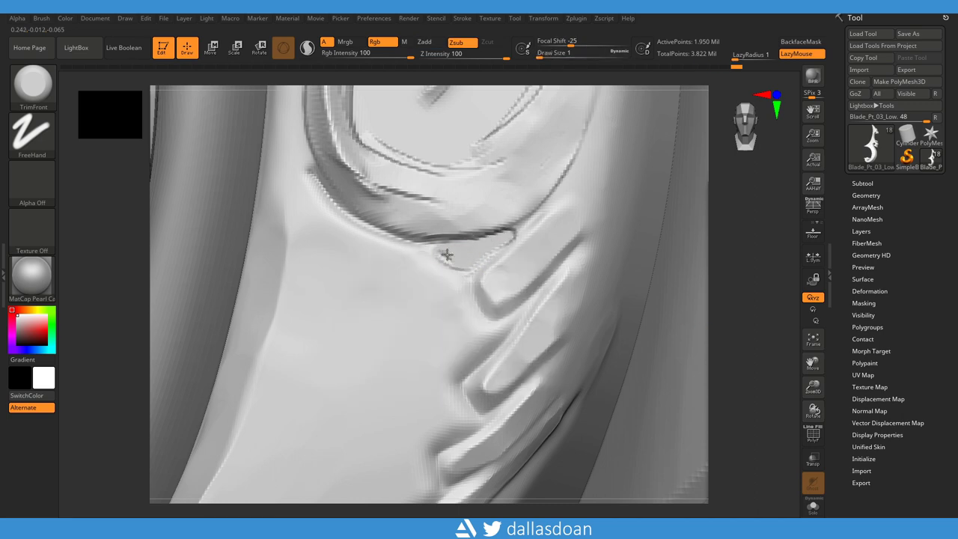
{"action": "right_click_drag", "start_coordinate": [657, 247], "coordinate": [432, 252], "text": "ctrl"}
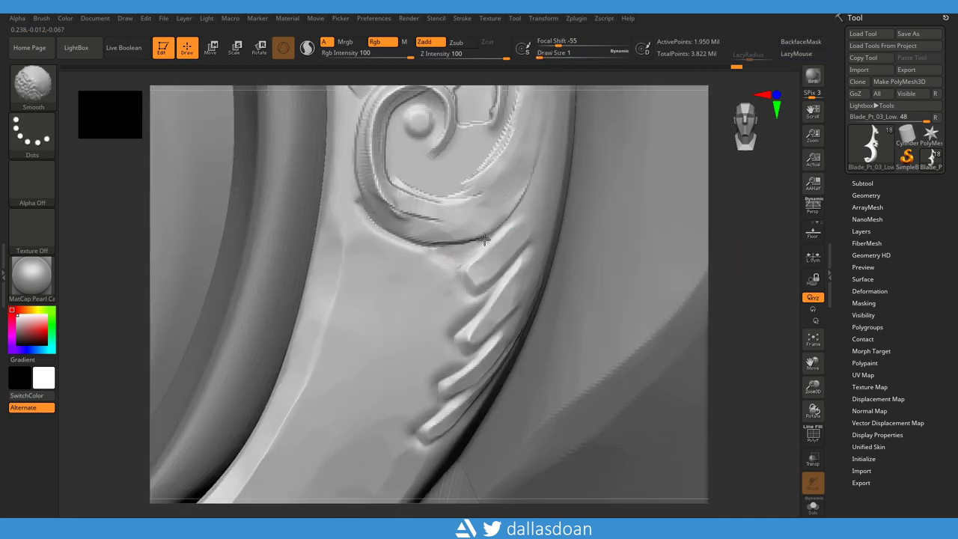
- Switch back to DamStandard and carve creases along the fin edges
{"action": "key", "text": "b"}
{"action": "key", "text": "d"}
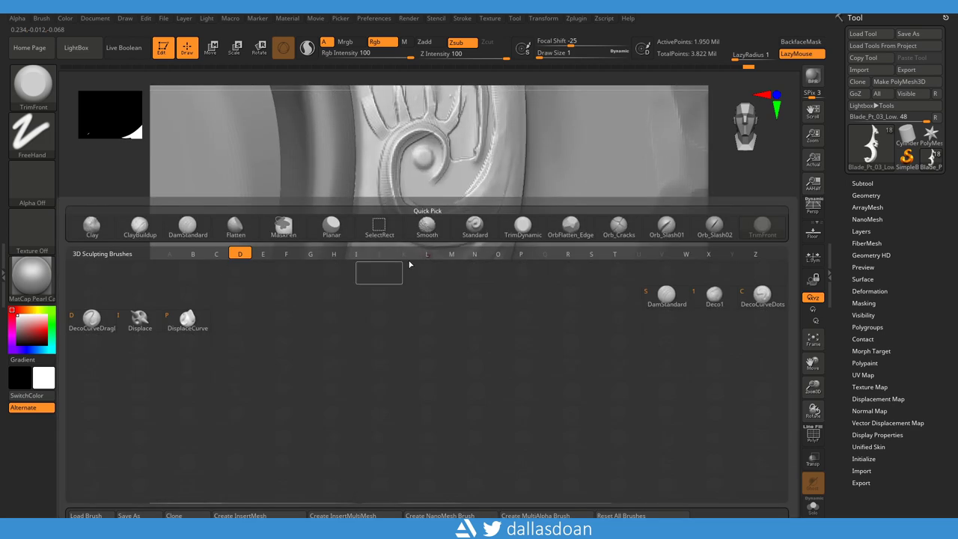
{"action": "key", "text": "s"}
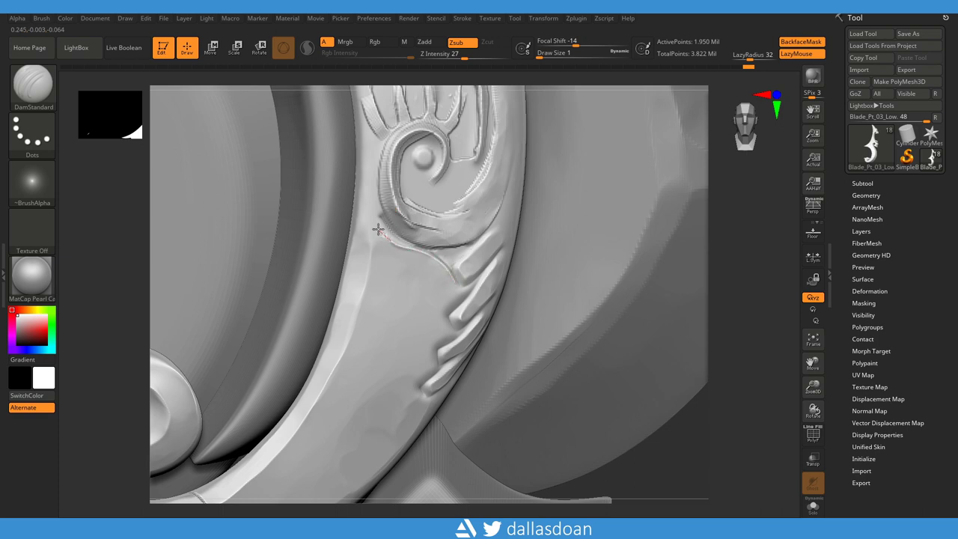
{"action": "right_click_drag", "start_coordinate": [372, 192], "coordinate": [552, 201], "text": "alt"}
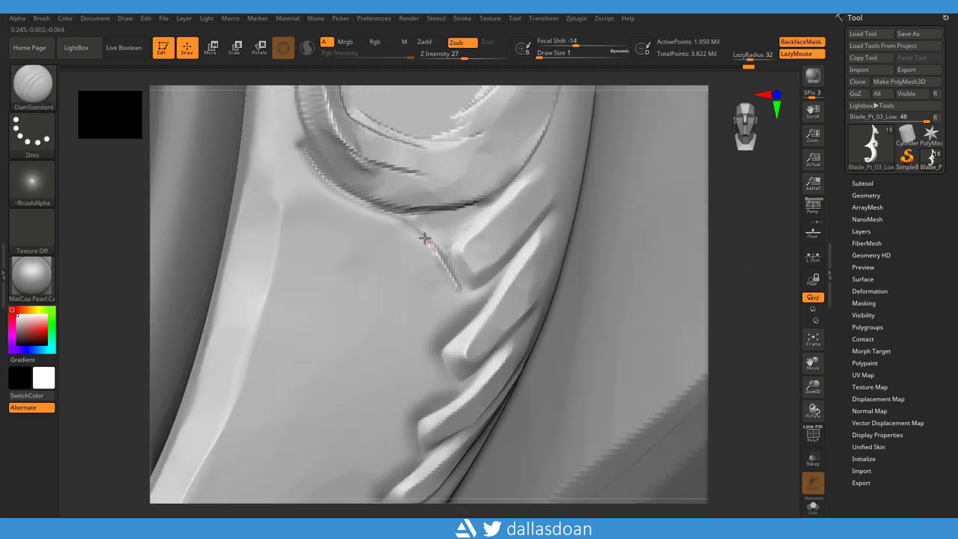
{"action": "left_click_drag", "start_coordinate": [383, 216], "coordinate": [365, 216]}
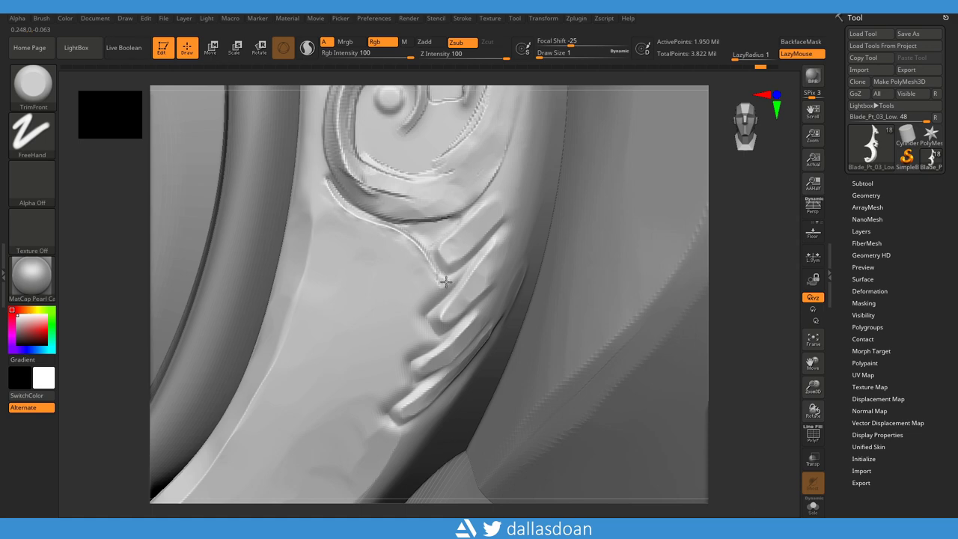
{"action": "right_click_drag", "start_coordinate": [445, 281], "coordinate": [455, 287], "text": "ctrl"}
{"action": "left_click_drag", "start_coordinate": [452, 277], "coordinate": [467, 272]}
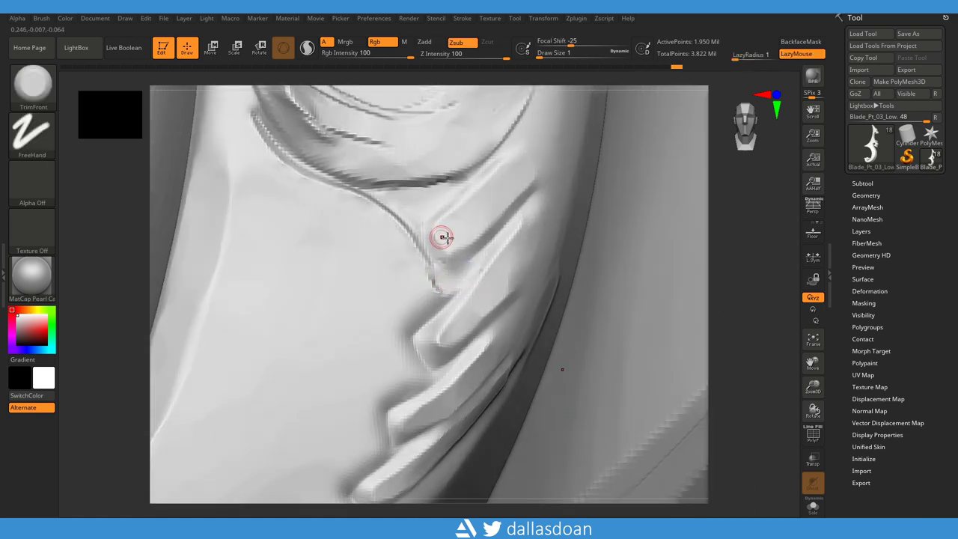
- Briefly try Flatten, then return to DamStandard and carve a crisp crease along the fin curve
{"action": "key", "text": "b"}
{"action": "key", "text": "f"}
{"action": "key", "text": "l"}
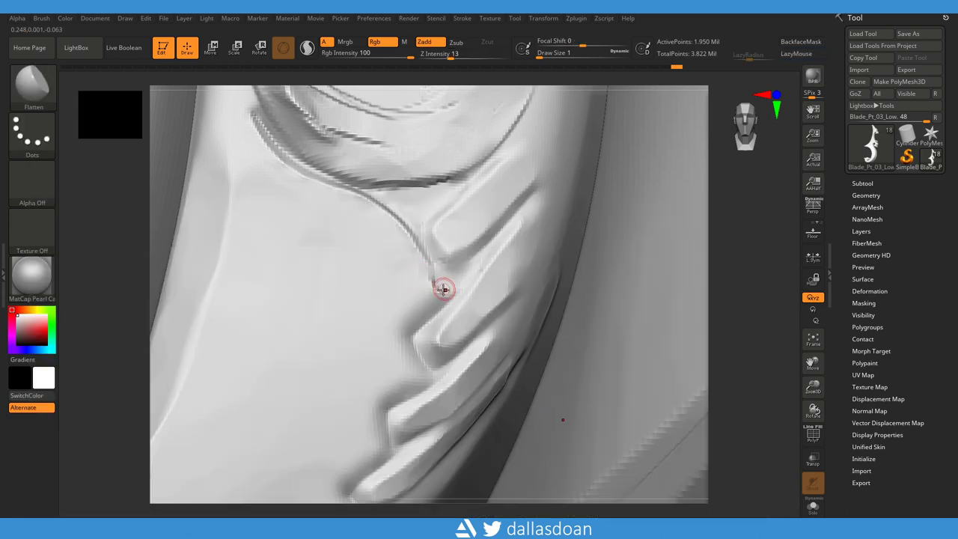
{"action": "key", "text": "b"}
{"action": "key", "text": "d"}
{"action": "key", "text": "s"}
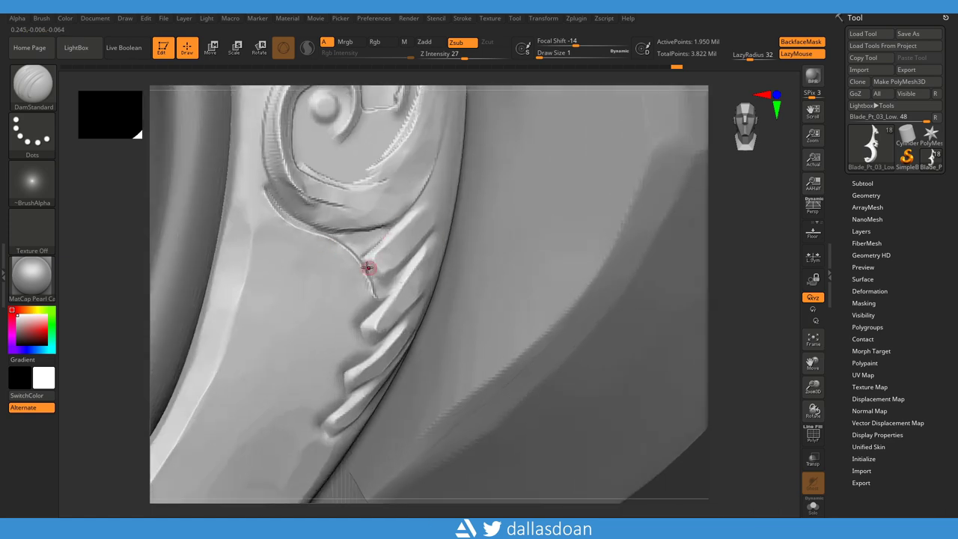
{"action": "left_click_drag", "start_coordinate": [396, 278], "coordinate": [410, 262]}
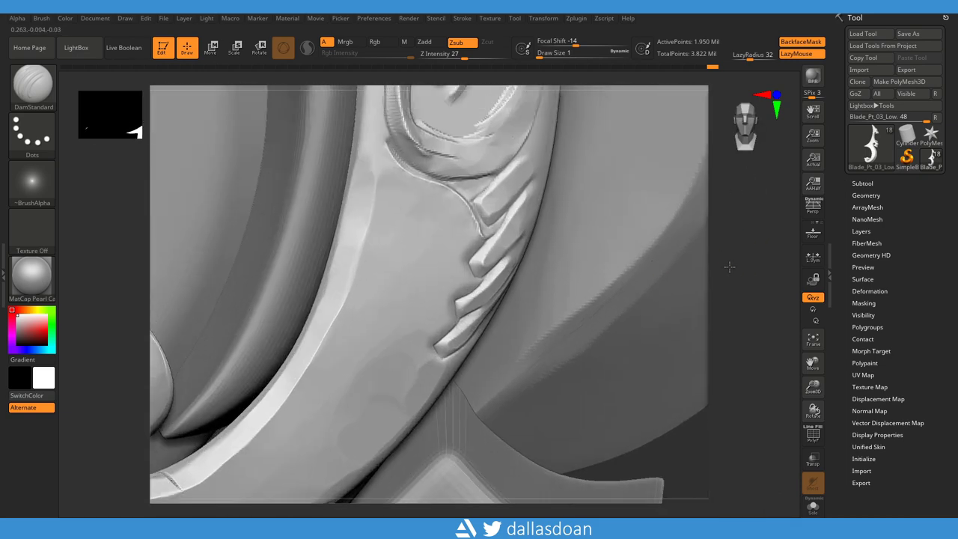
- Widen the DamStandard stroke, ease its depth slightly, and carve a groove along the spiral
{"action": "key", "text": "space"}
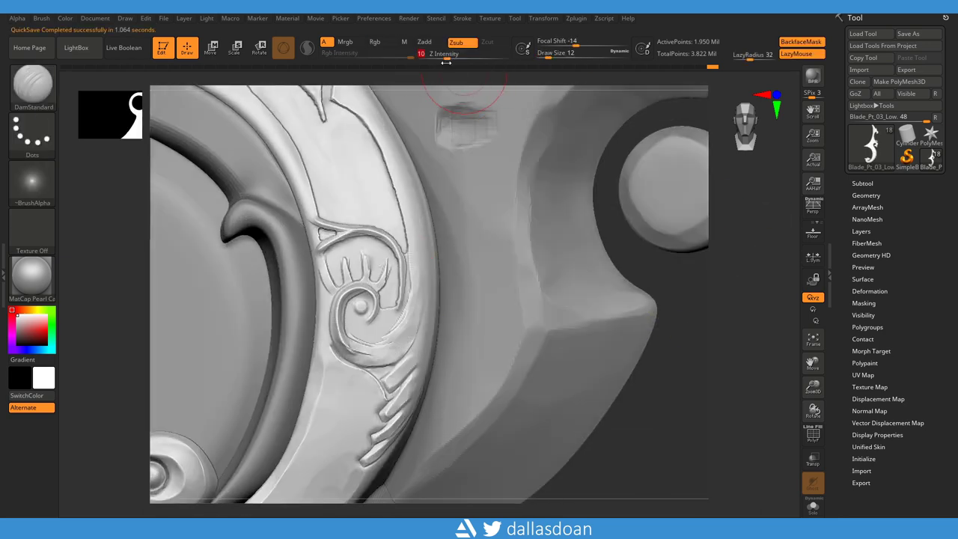
{"action": "left_click_drag", "start_coordinate": [445, 62], "coordinate": [442, 61]}
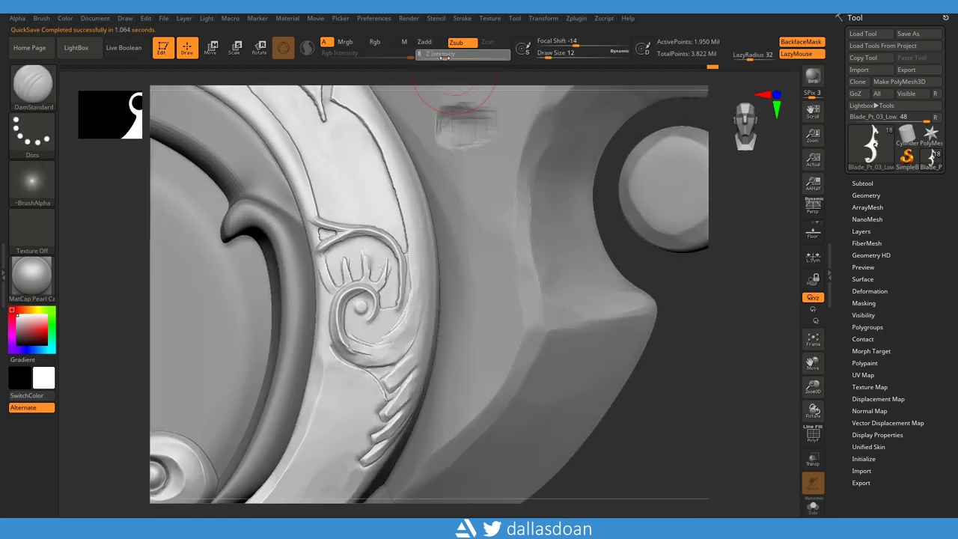
{"action": "left_click_drag", "start_coordinate": [392, 342], "coordinate": [418, 272]}
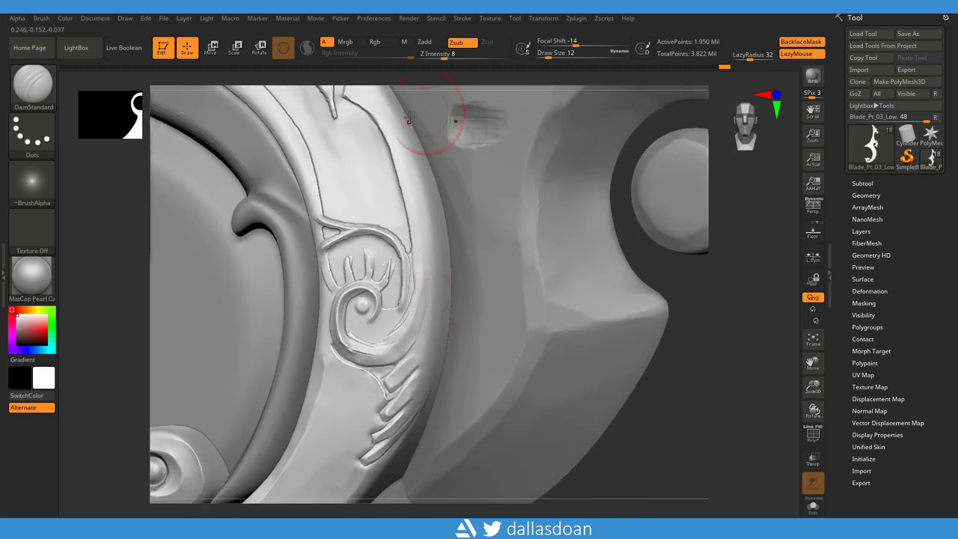
{"action": "mouse_move", "coordinate": [366, 354]}
{"action": "left_mouse_down"}
{"action": "mouse_move", "coordinate": [379, 358]}
{"action": "mouse_move", "coordinate": [364, 336]}
{"action": "mouse_move", "coordinate": [408, 336]}
{"action": "mouse_move", "coordinate": [423, 257]}
{"action": "left_mouse_up"}
{"action": "left_click_drag", "start_coordinate": [659, 389], "coordinate": [705, 422]}
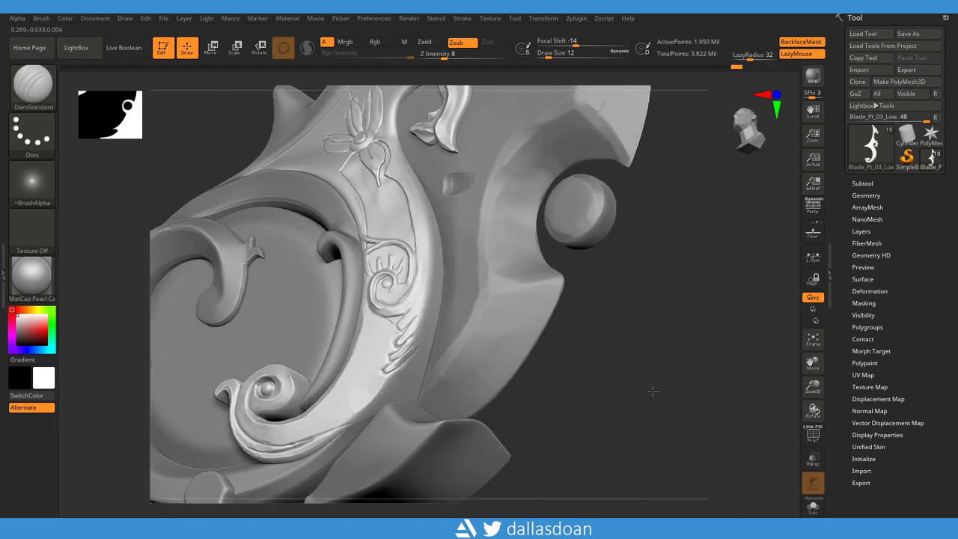
- Flatten the surface along the spiral's lower edge with OrbFlatten_Edge
{"action": "key", "text": "b"}
{"action": "key", "text": "f"}
{"action": "key", "text": "l"}
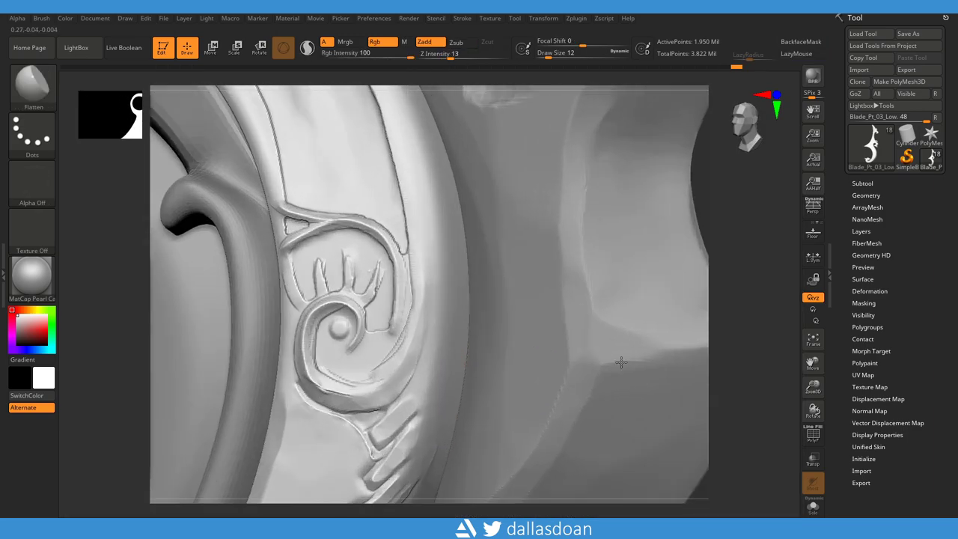
{"action": "key", "text": "b"}
{"action": "key", "text": "t"}
{"action": "key", "text": "o"}
{"action": "key", "text": "f"}
{"action": "key", "text": "space"}
{"action": "key", "text": "space"}
{"action": "key", "text": "space"}
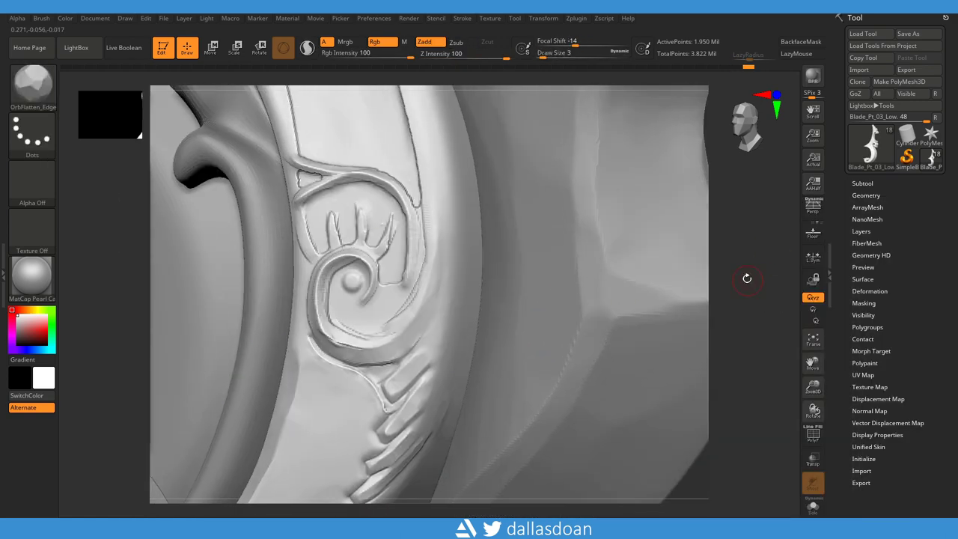
{"action": "left_click_drag", "start_coordinate": [746, 275], "coordinate": [349, 331]}
{"action": "key", "text": "ctrl"}
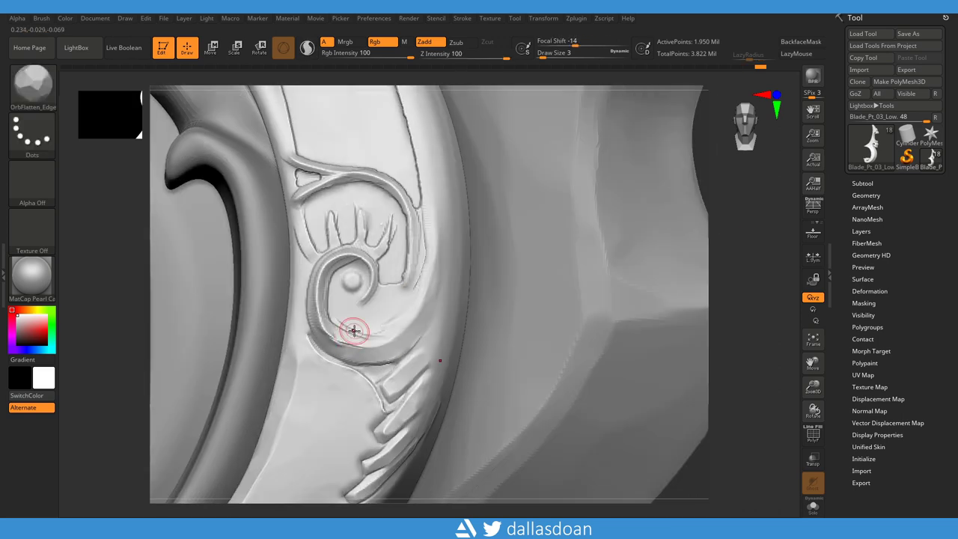
- Return to DamStandard at Z Intensity 33 and carve the groove down the lower inner spiral edge
{"action": "key", "text": "b"}
{"action": "key", "text": "d"}
{"action": "key", "text": "s"}
{"action": "left_click", "coordinate": [458, 53]}
{"action": "left_click", "coordinate": [469, 57]}
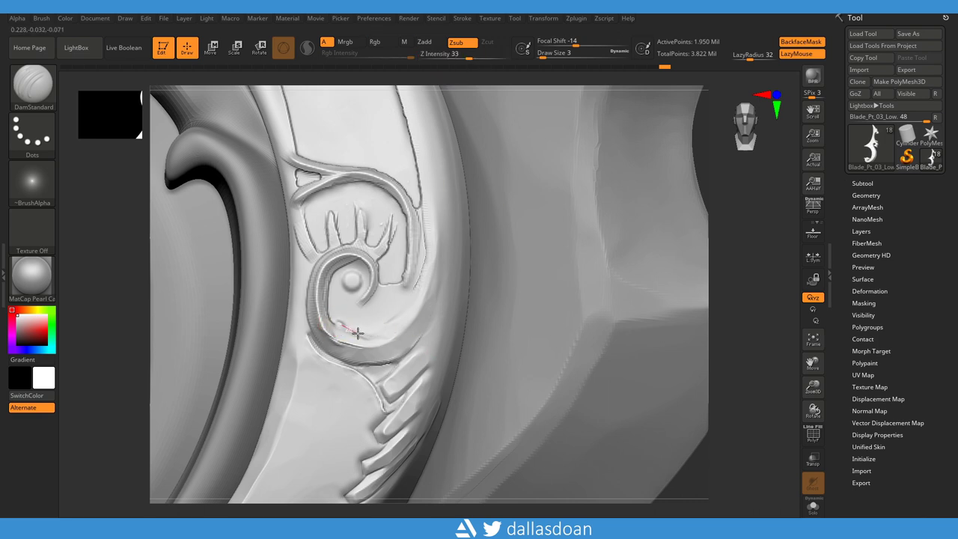
{"action": "left_click_drag", "start_coordinate": [419, 281], "coordinate": [346, 327]}
{"action": "left_click_drag", "start_coordinate": [421, 286], "coordinate": [345, 328]}
{"action": "left_click_drag", "start_coordinate": [413, 290], "coordinate": [350, 330]}
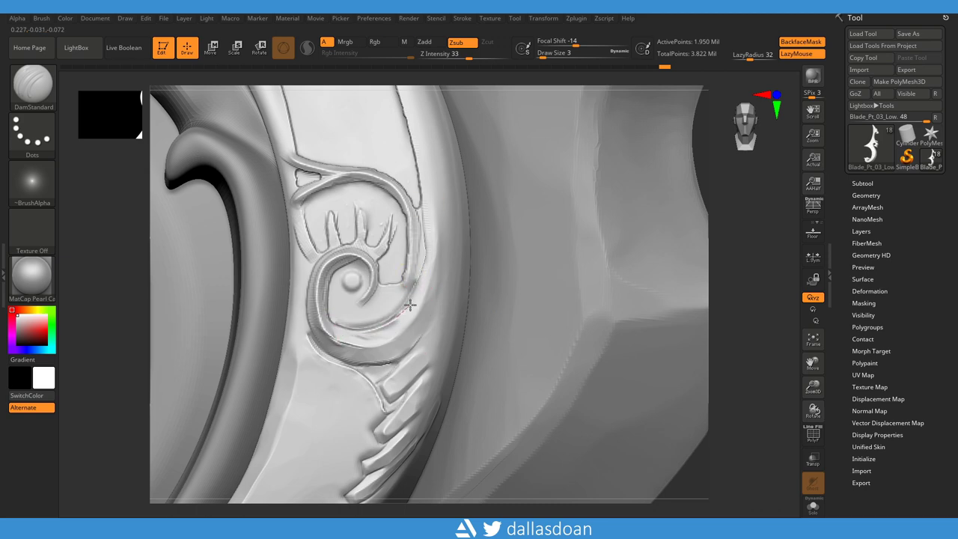
- Zoom out to show the whole guard and reload the saved interface layout
{"action": "left_click_drag", "start_coordinate": [748, 244], "coordinate": [641, 344]}
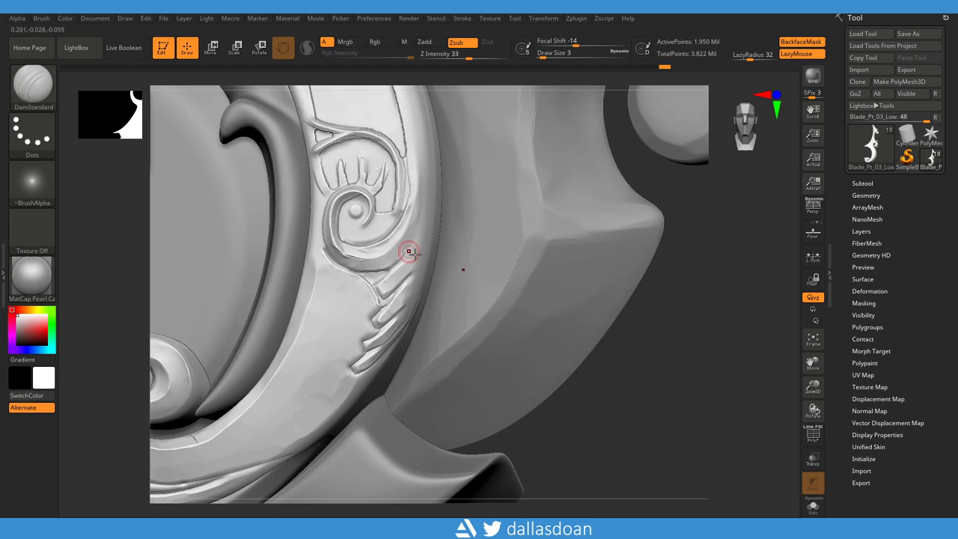
{"action": "mouse_move", "coordinate": [450, 163]}
{"action": "left_mouse_down"}
{"action": "mouse_move", "coordinate": [642, 315]}
{"action": "mouse_move", "coordinate": [367, 274]}
{"action": "mouse_move", "coordinate": [604, 350]}
{"action": "left_mouse_up"}
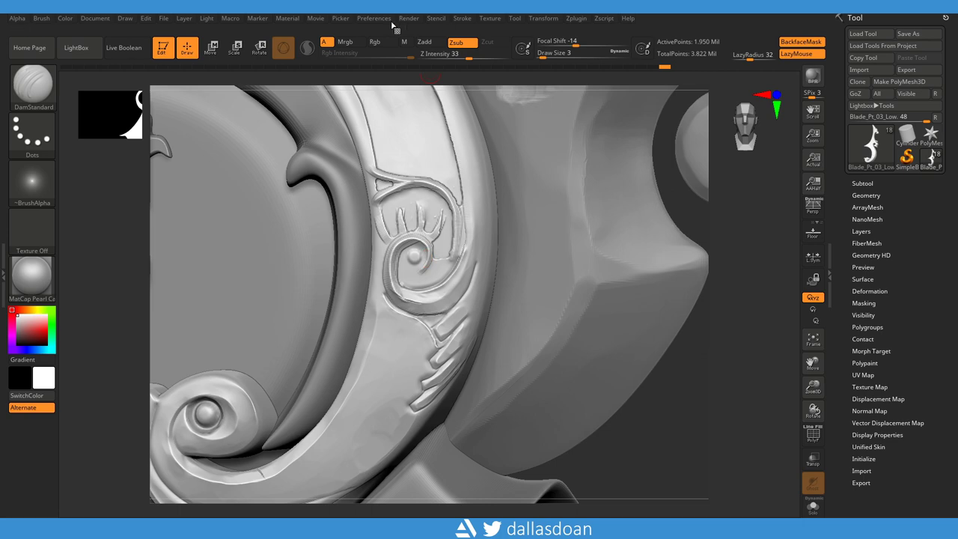
{"action": "left_click", "coordinate": [382, 18]}
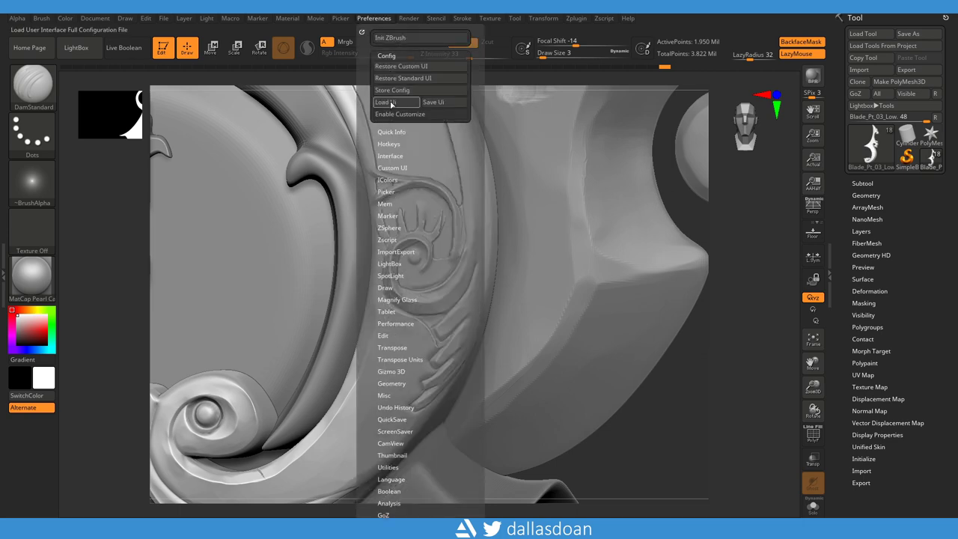
- Reload the saved layout, dock the brush palette, and add a flattening brush to recent brushes
{"action": "left_click", "coordinate": [397, 101]}
{"action": "left_click", "coordinate": [41, 18]}
{"action": "left_click", "coordinate": [36, 25]}
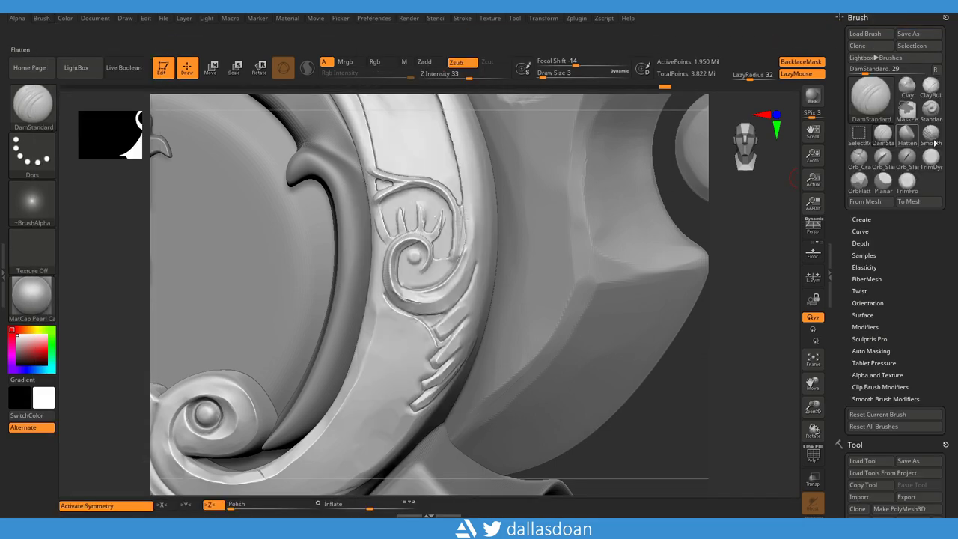
{"action": "left_click", "coordinate": [883, 155]}
{"action": "left_click", "coordinate": [884, 135]}
{"action": "left_click", "coordinate": [860, 183]}
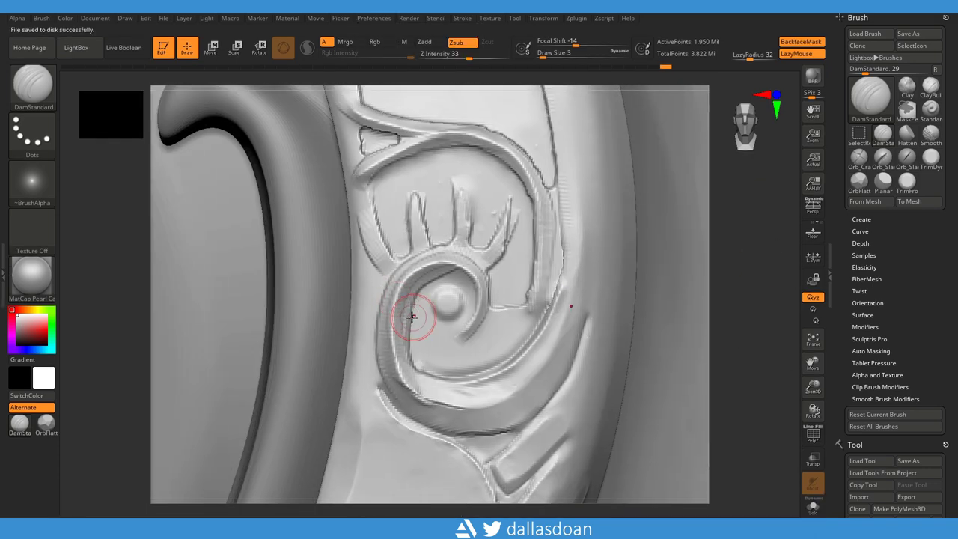
- Smooth away the lash grooves along the spiral's left edge
{"action": "left_click_drag", "start_coordinate": [408, 319], "coordinate": [410, 393], "text": "shift"}
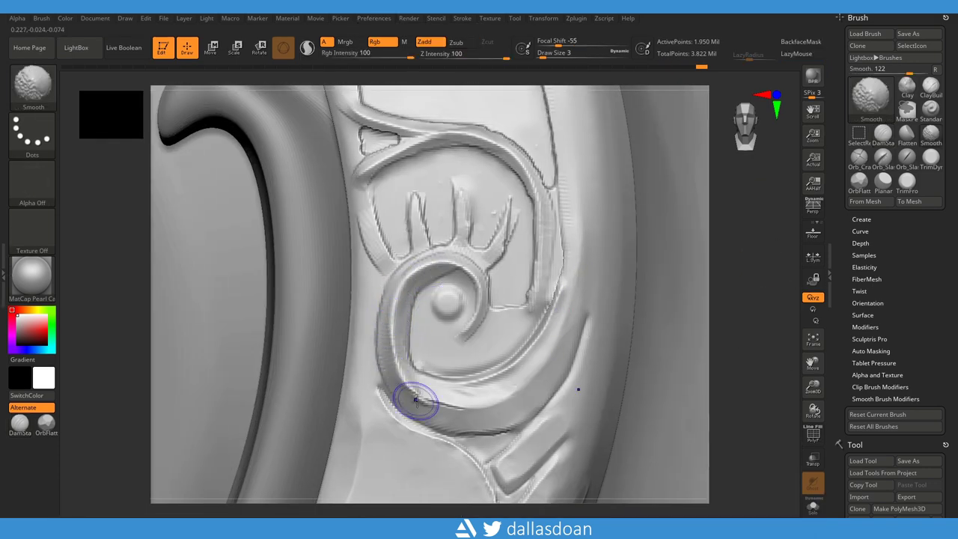
{"action": "key", "text": "b"}
{"action": "key", "text": "d"}
{"action": "key", "text": "s"}
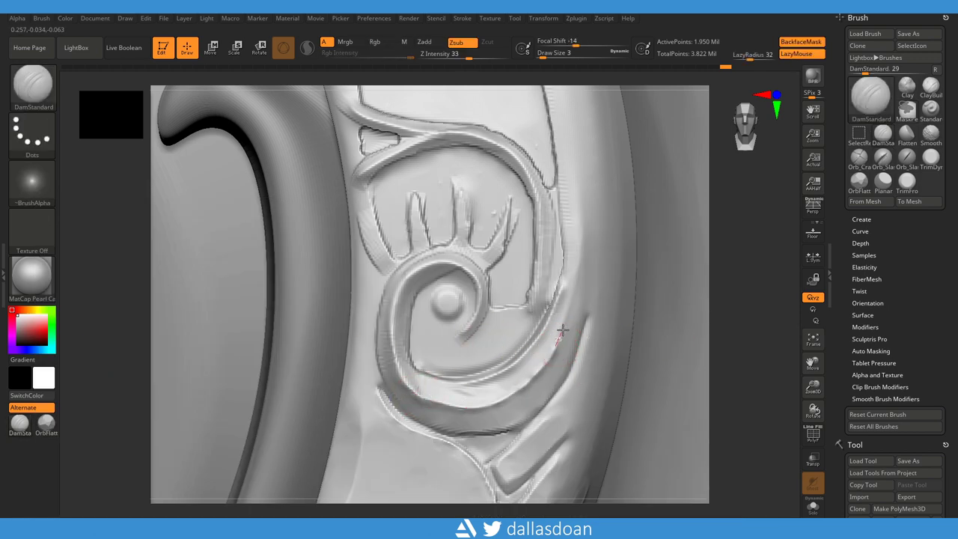
{"action": "left_click_drag", "start_coordinate": [380, 360], "coordinate": [385, 295], "text": "shift"}
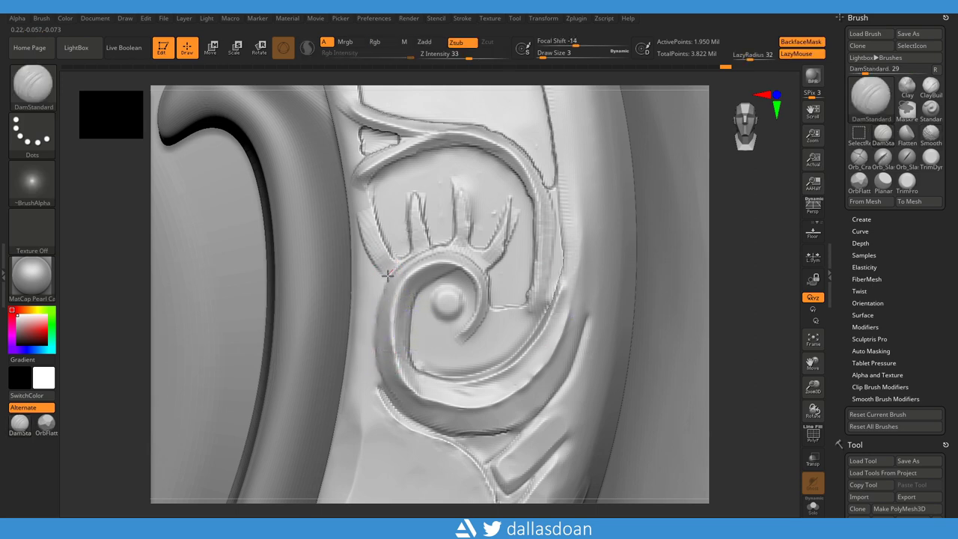
{"action": "left_click_drag", "start_coordinate": [370, 317], "coordinate": [380, 325], "text": "shift"}
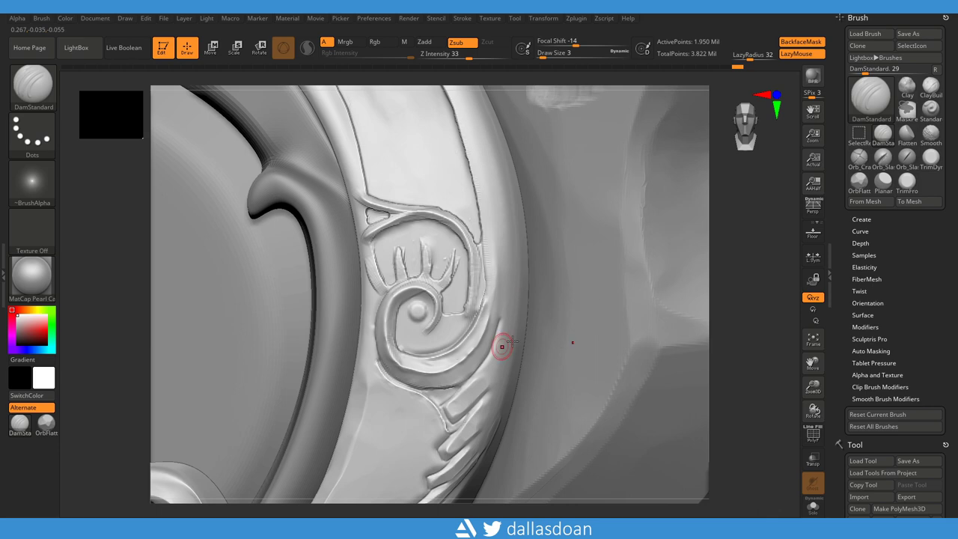
{"action": "key", "text": "shift"}
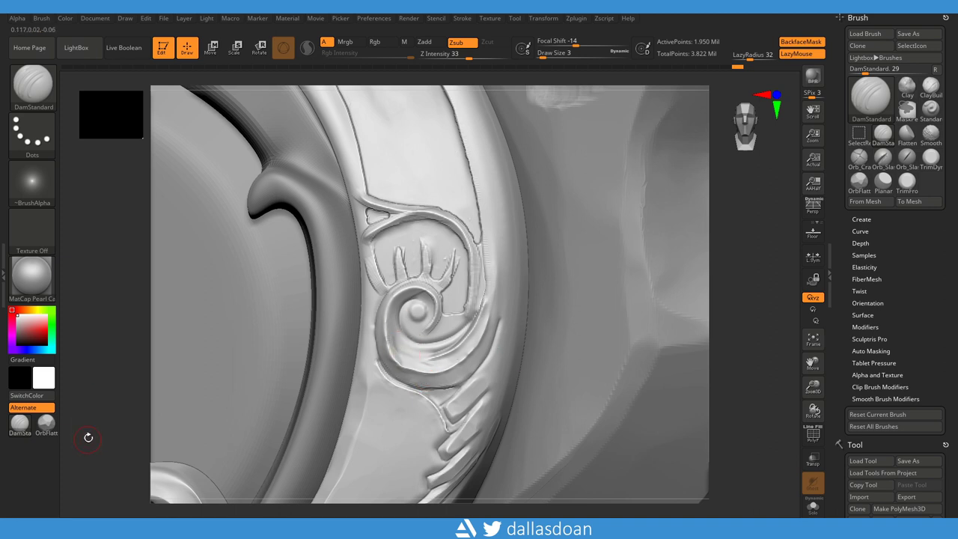
{"action": "left_click", "coordinate": [46, 424]}
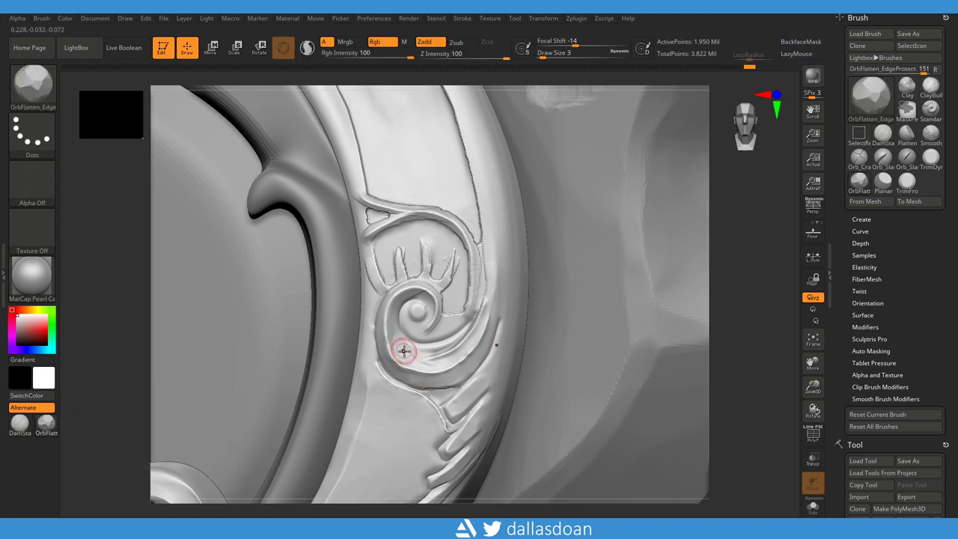
- Carve along the spiral groove with LazyMouse off and raise a round bump at its centre
{"action": "key", "text": "1"}
{"action": "left_click_drag", "start_coordinate": [414, 352], "coordinate": [473, 347]}
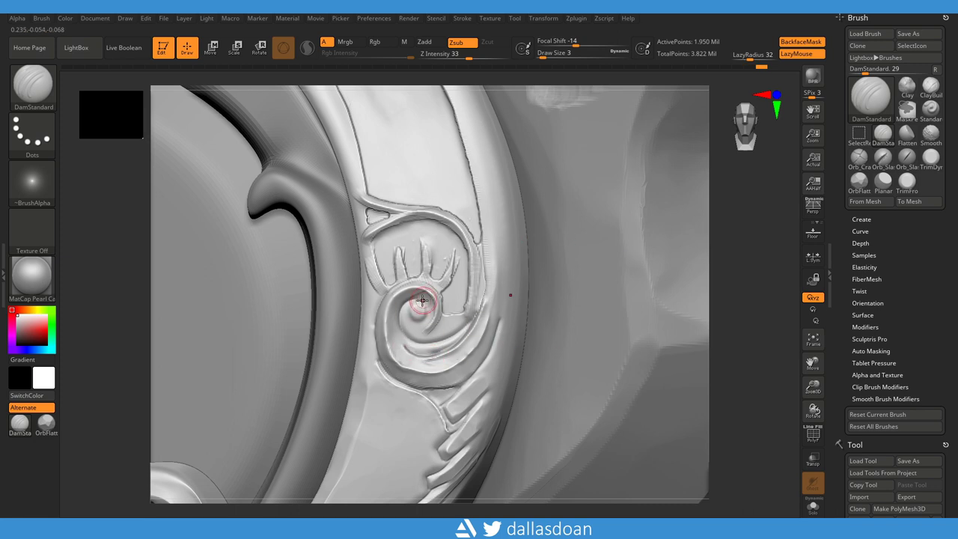
{"action": "key", "text": "l"}
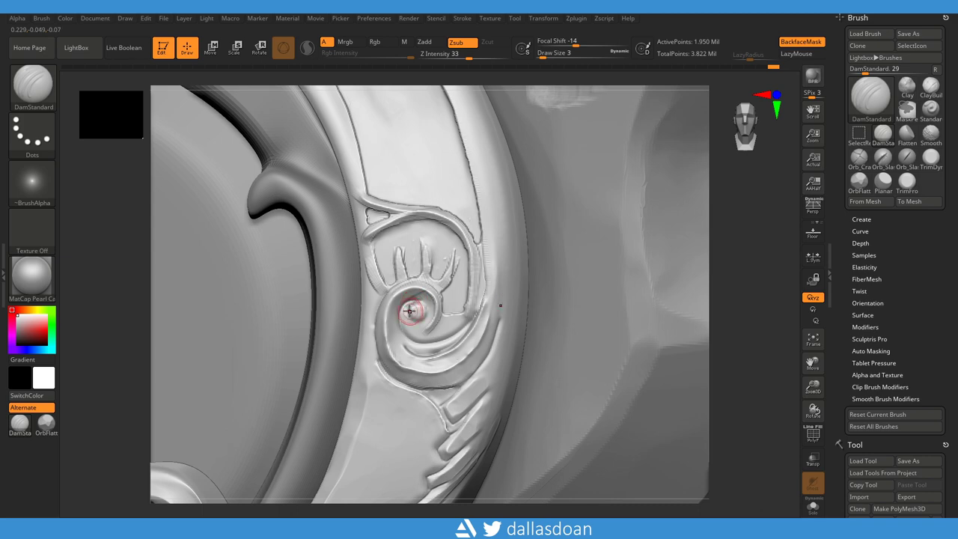
{"action": "key", "text": "ctrl"}
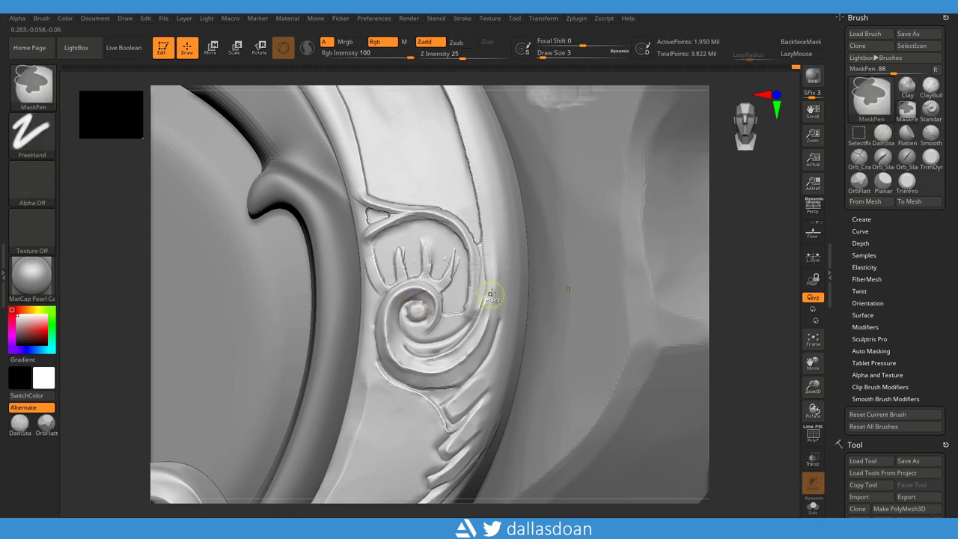
{"action": "key", "text": "plus"}
{"action": "mouse_move", "coordinate": [441, 300]}
{"action": "left_mouse_down"}
{"action": "mouse_move", "coordinate": [402, 312]}
{"action": "mouse_move", "coordinate": [408, 290]}
{"action": "left_mouse_up"}
- Smooth the surface beside the spiral and the eye-shaped carving with OrbFlatten_Edge
{"action": "key", "text": "minus"}
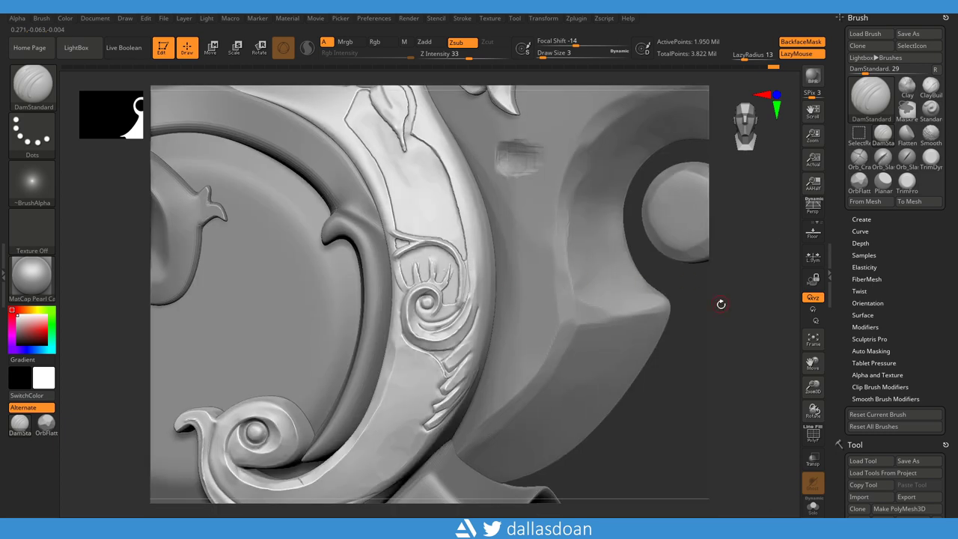
{"action": "left_click_drag", "start_coordinate": [694, 281], "coordinate": [240, 280]}
{"action": "key", "text": "b"}
{"action": "key", "text": "o"}
{"action": "key", "text": "f"}
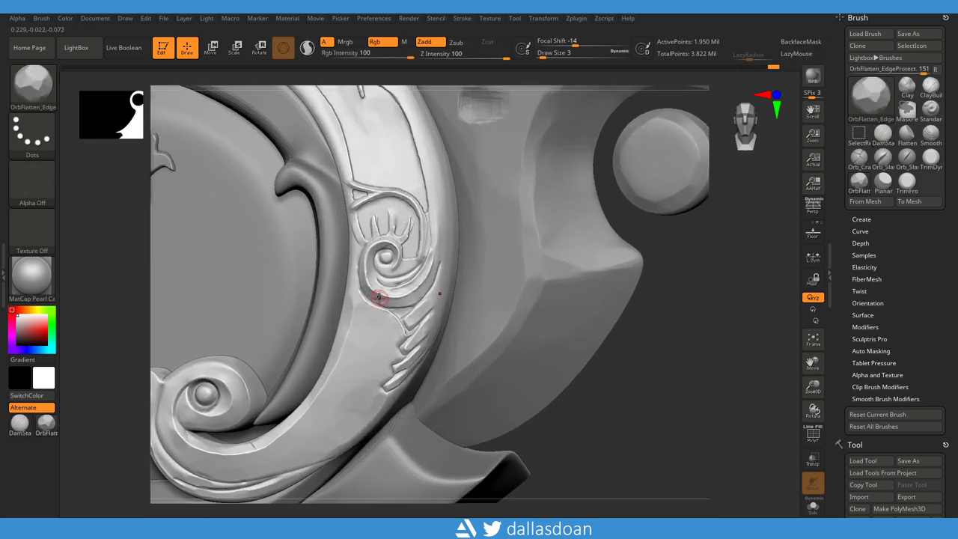
{"action": "key", "text": "plus"}
{"action": "key", "text": "plus"}
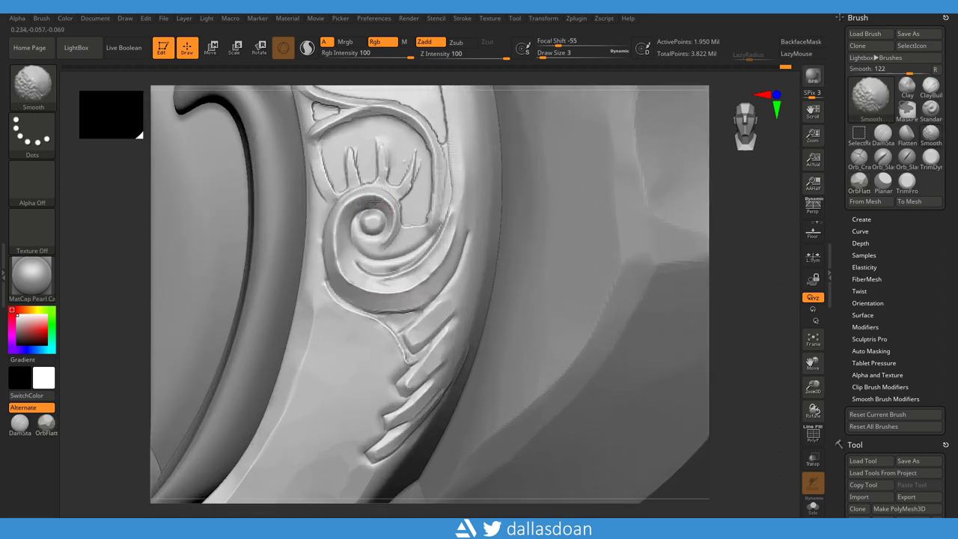
{"action": "mouse_move", "coordinate": [509, 224]}
{"action": "left_mouse_down"}
{"action": "mouse_move", "coordinate": [352, 214]}
{"action": "mouse_move", "coordinate": [369, 237]}
{"action": "mouse_move", "coordinate": [449, 252]}
{"action": "left_mouse_up"}
{"action": "mouse_move", "coordinate": [448, 337]}
{"action": "left_mouse_down", "text": "shift"}
{"action": "mouse_move", "coordinate": [440, 271]}
{"action": "mouse_move", "coordinate": [378, 271]}
{"action": "mouse_move", "coordinate": [355, 260]}
{"action": "left_mouse_up", "text": "shift"}
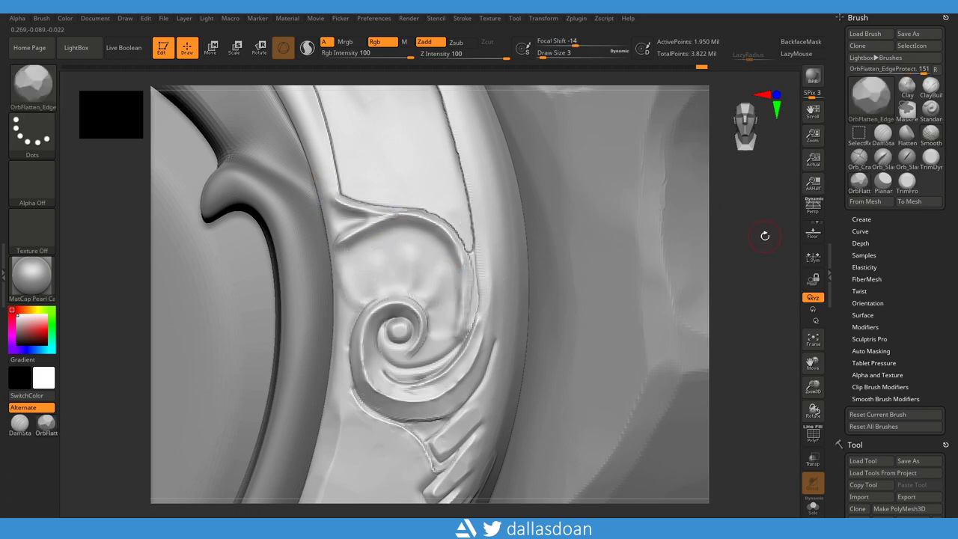
- Smooth above the spiral, soften the leaf carving's edge, and carve a groove left of the spiral
{"action": "left_click_drag", "start_coordinate": [765, 236], "coordinate": [486, 248]}
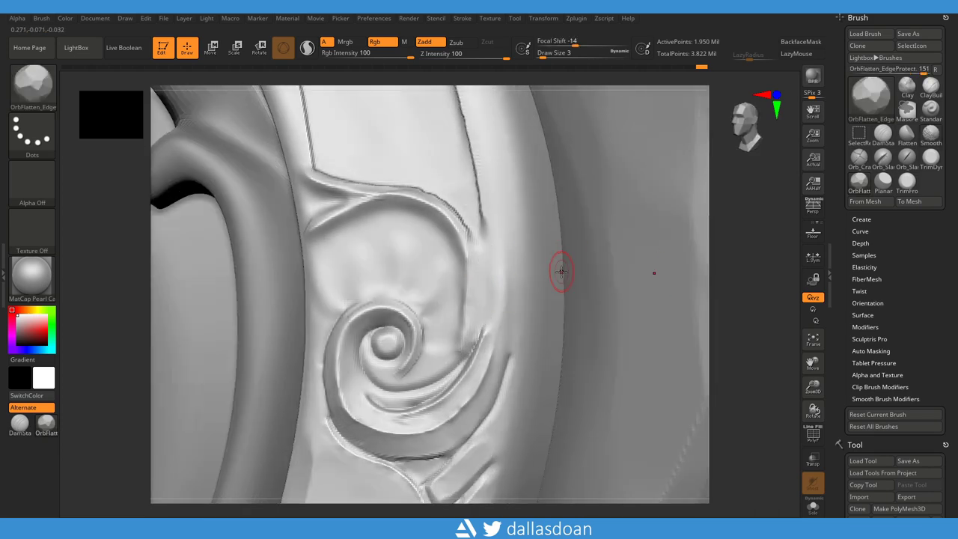
{"action": "mouse_move", "coordinate": [561, 272]}
{"action": "left_mouse_down", "text": "shift"}
{"action": "mouse_move", "coordinate": [352, 215]}
{"action": "mouse_move", "coordinate": [410, 330]}
{"action": "left_mouse_up", "text": "shift"}
{"action": "mouse_move", "coordinate": [429, 202]}
{"action": "left_mouse_down", "text": "shift"}
{"action": "mouse_move", "coordinate": [413, 238]}
{"action": "mouse_move", "coordinate": [368, 237]}
{"action": "left_mouse_up", "text": "shift"}
{"action": "mouse_move", "coordinate": [112, 337]}
{"action": "left_mouse_down"}
{"action": "mouse_move", "coordinate": [69, 405]}
{"action": "mouse_move", "coordinate": [401, 242]}
{"action": "left_mouse_up"}
{"action": "left_click", "coordinate": [20, 423]}
{"action": "left_click_drag", "start_coordinate": [386, 227], "coordinate": [385, 233]}
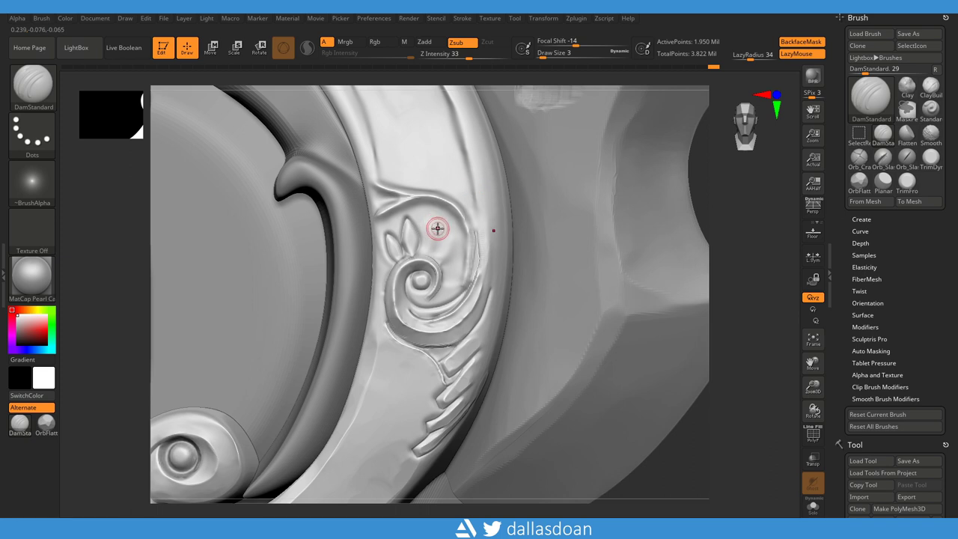
- Carve four petal outlines above the spiral, then drop the brush size to 1
{"action": "left_click_drag", "start_coordinate": [424, 259], "coordinate": [439, 219]}
{"action": "left_click_drag", "start_coordinate": [442, 258], "coordinate": [466, 240]}
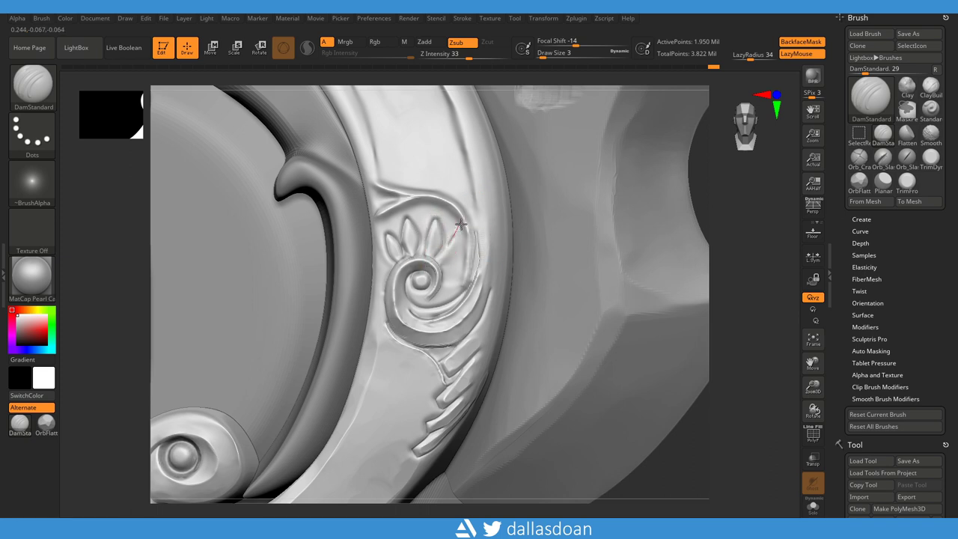
{"action": "left_click_drag", "start_coordinate": [453, 273], "coordinate": [449, 240]}
{"action": "mouse_move", "coordinate": [433, 274]}
{"action": "left_mouse_down"}
{"action": "mouse_move", "coordinate": [398, 268]}
{"action": "mouse_move", "coordinate": [441, 247]}
{"action": "left_mouse_up"}
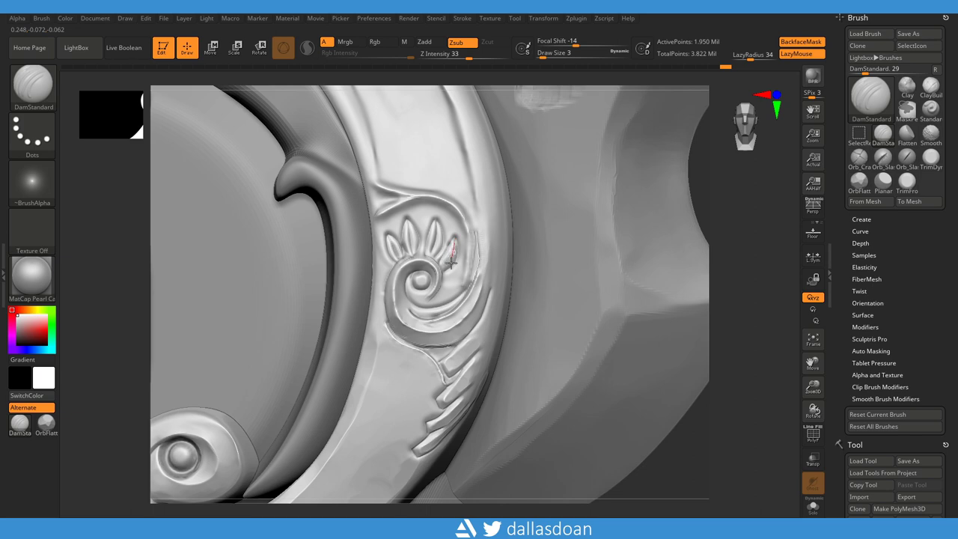
{"action": "right_click_drag", "start_coordinate": [650, 213], "coordinate": [390, 299], "text": "ctrl"}
{"action": "key", "text": "space"}
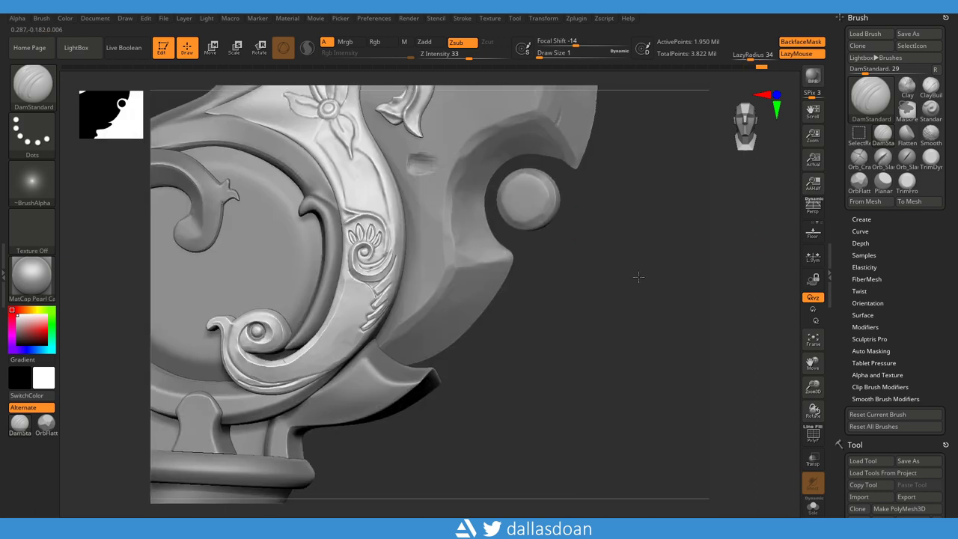
- At brush size 3, groove the upper flower's lower petal starting from its centre
{"action": "left_click_drag", "start_coordinate": [408, 234], "coordinate": [423, 159], "text": "alt"}
{"action": "key", "text": "space"}
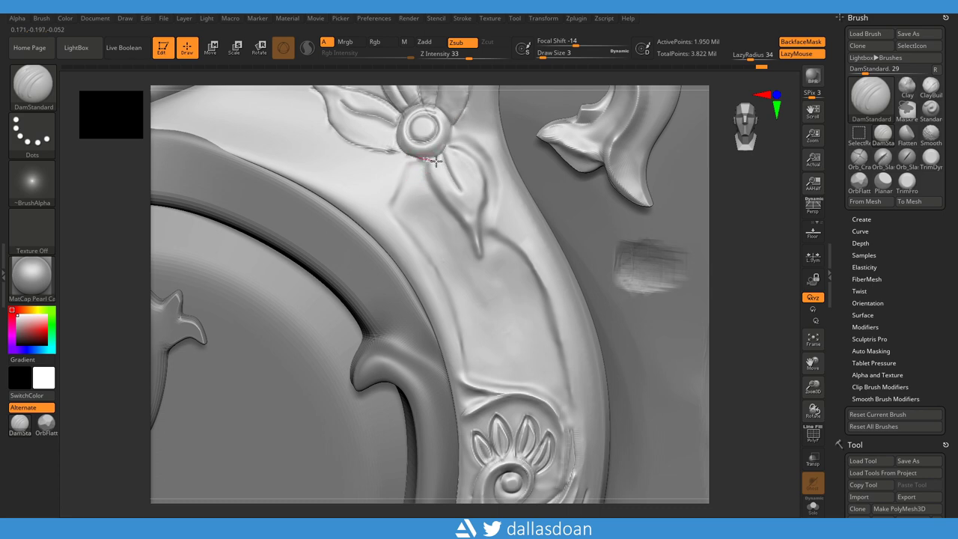
{"action": "right_click_drag", "start_coordinate": [432, 160], "coordinate": [430, 163]}
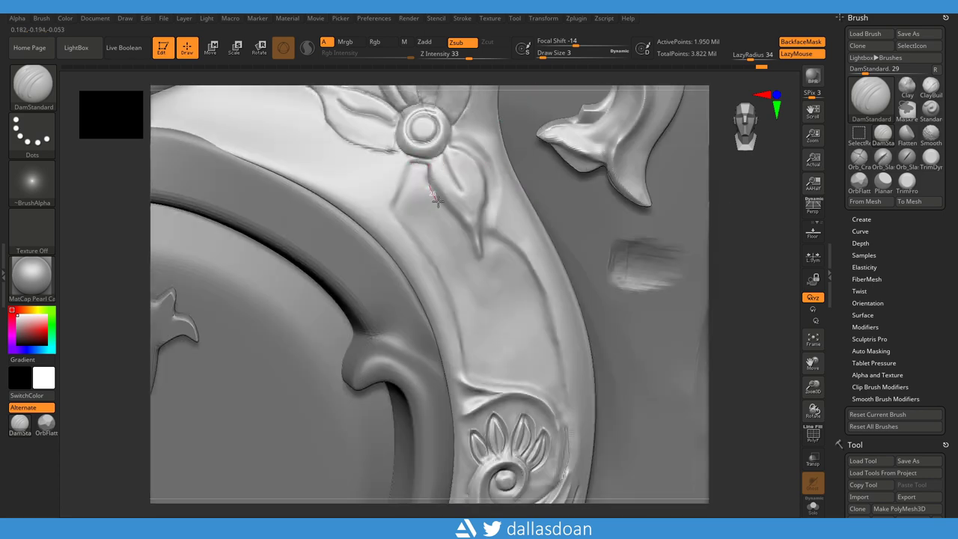
{"action": "right_click_drag", "start_coordinate": [479, 262], "coordinate": [449, 167], "text": "alt"}
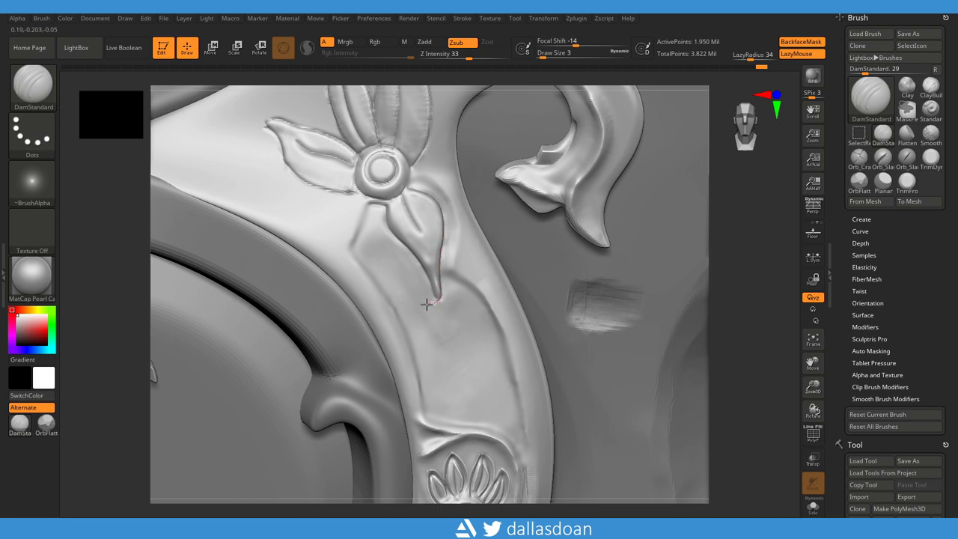
{"action": "left_click_drag", "start_coordinate": [387, 203], "coordinate": [400, 240]}
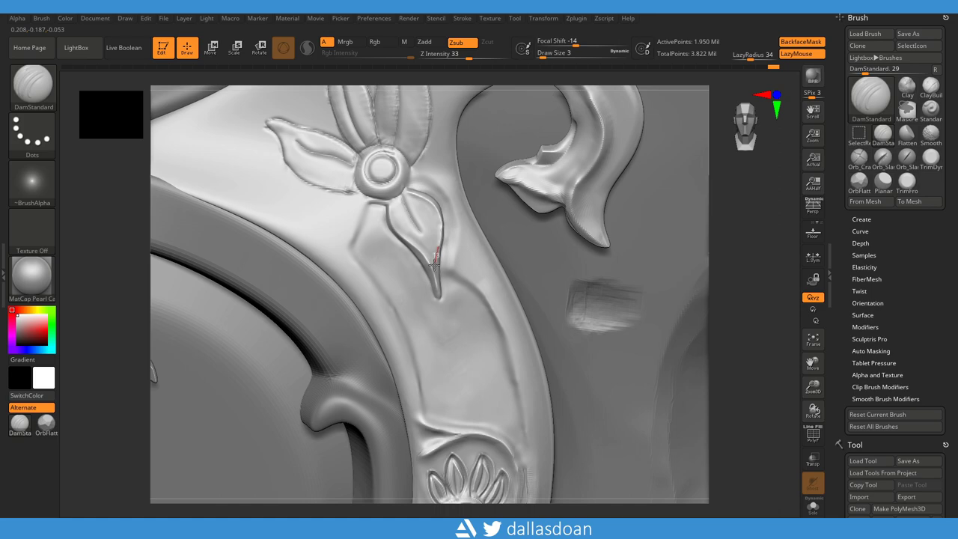
{"action": "left_click_drag", "start_coordinate": [715, 240], "coordinate": [740, 240]}
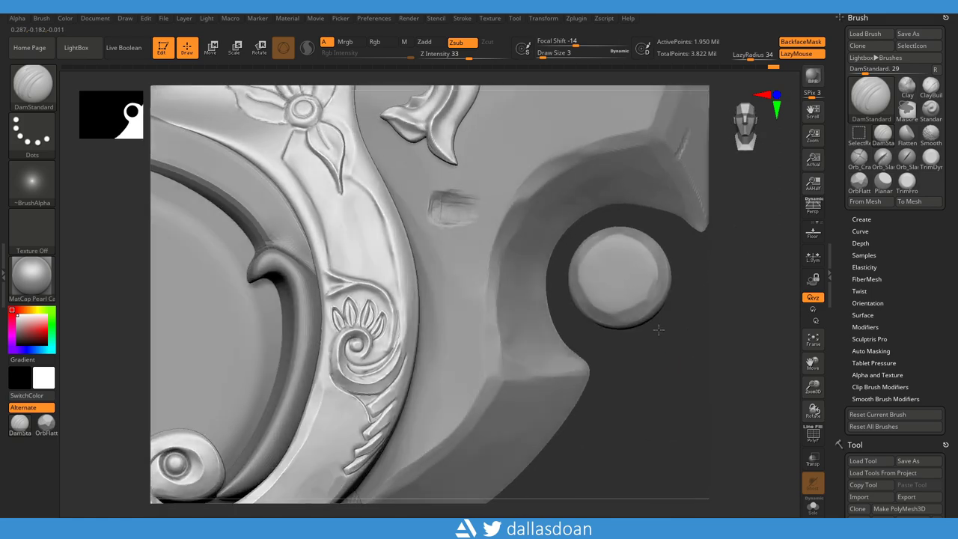
- Save the dagger model into the StylizedDagger folder
{"action": "left_click", "coordinate": [908, 33]}
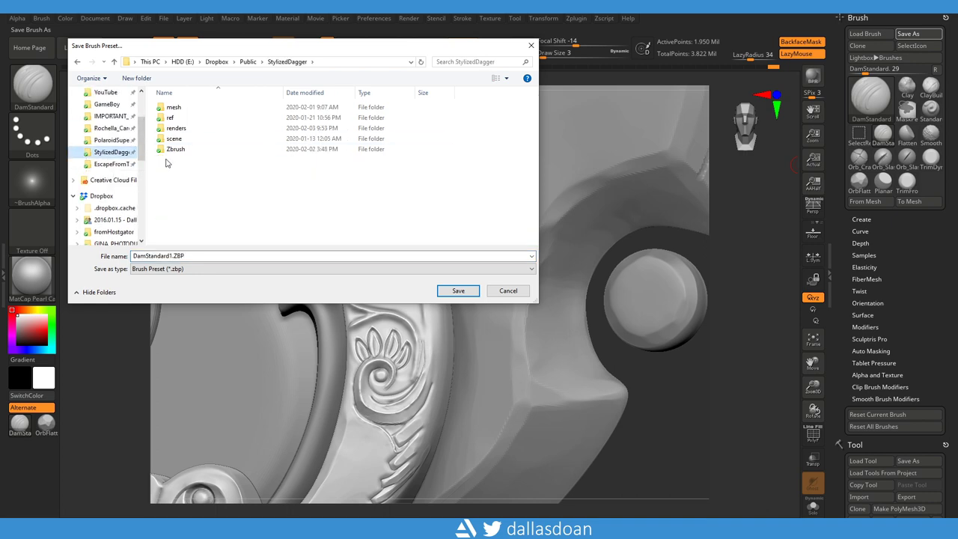
{"action": "left_click", "coordinate": [855, 445]}
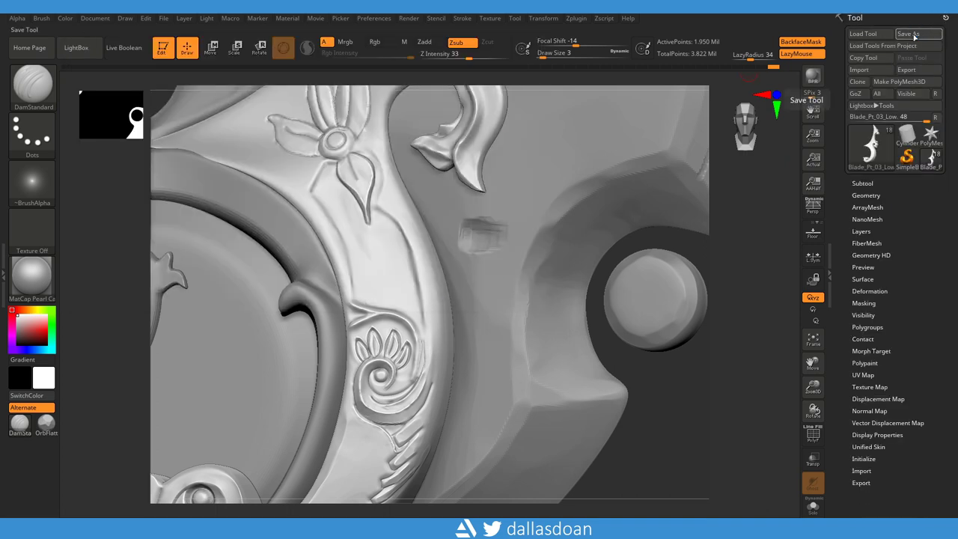
{"action": "left_click", "coordinate": [908, 34]}
{"action": "scroll", "coordinate": [137, 153], "scroll_direction": "down", "scroll_amount": 3}
{"action": "left_click", "coordinate": [112, 133]}
{"action": "key", "text": "Return"}
- Reframe the band and carve a groove running down from the upper flower
{"action": "right_click_drag", "start_coordinate": [479, 327], "coordinate": [368, 222]}
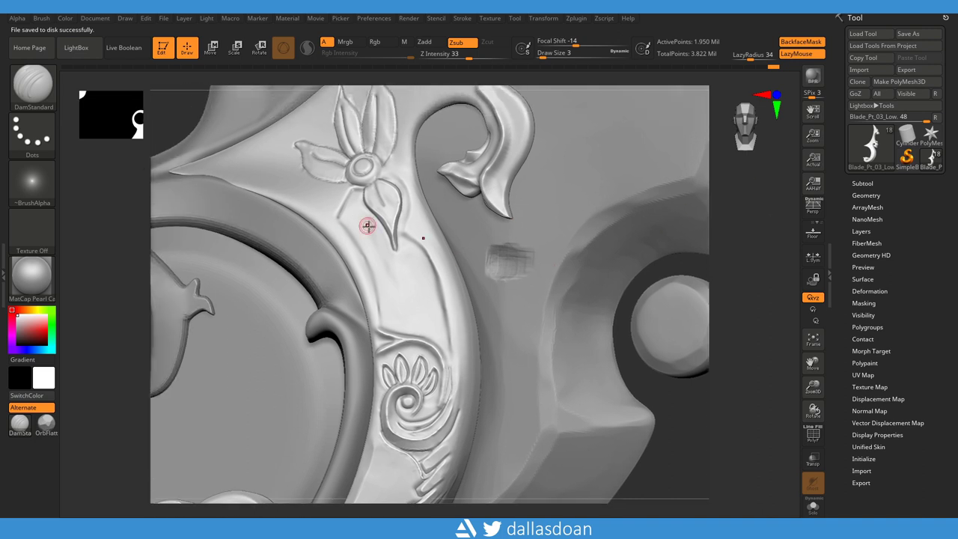
{"action": "right_click_drag", "start_coordinate": [370, 261], "coordinate": [381, 233], "text": "alt"}
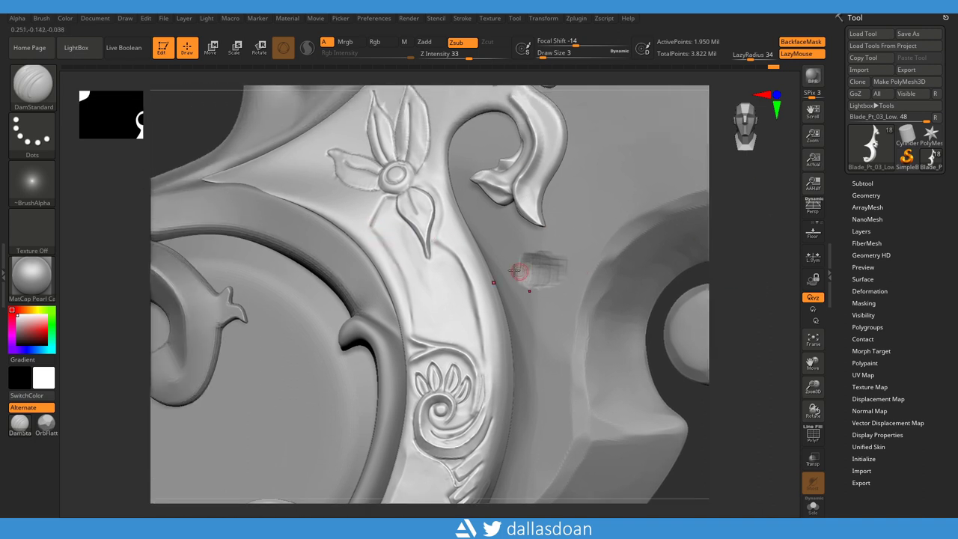
{"action": "mouse_move", "coordinate": [417, 347]}
{"action": "right_mouse_down"}
{"action": "mouse_move", "coordinate": [522, 278]}
{"action": "mouse_move", "coordinate": [393, 288]}
{"action": "right_mouse_up"}
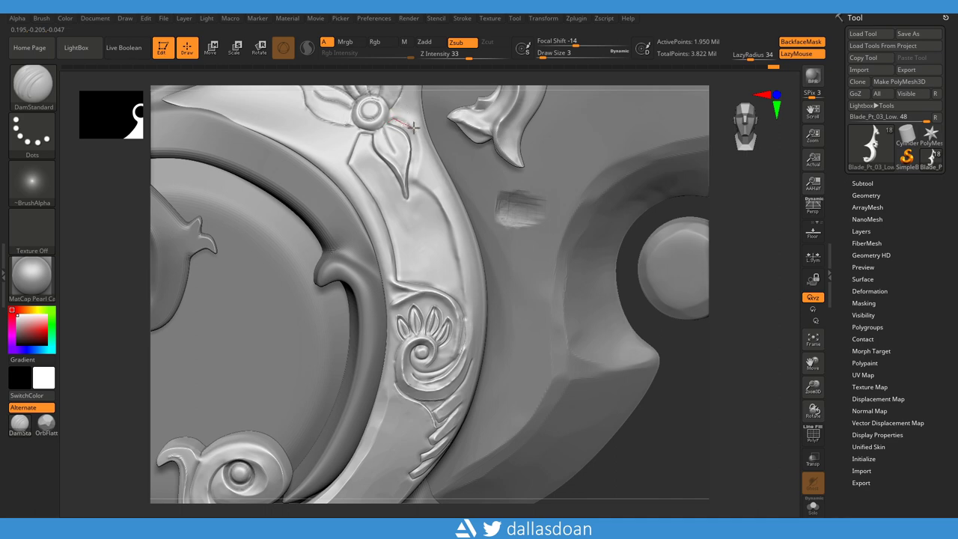
{"action": "right_click_drag", "start_coordinate": [408, 189], "coordinate": [462, 127]}
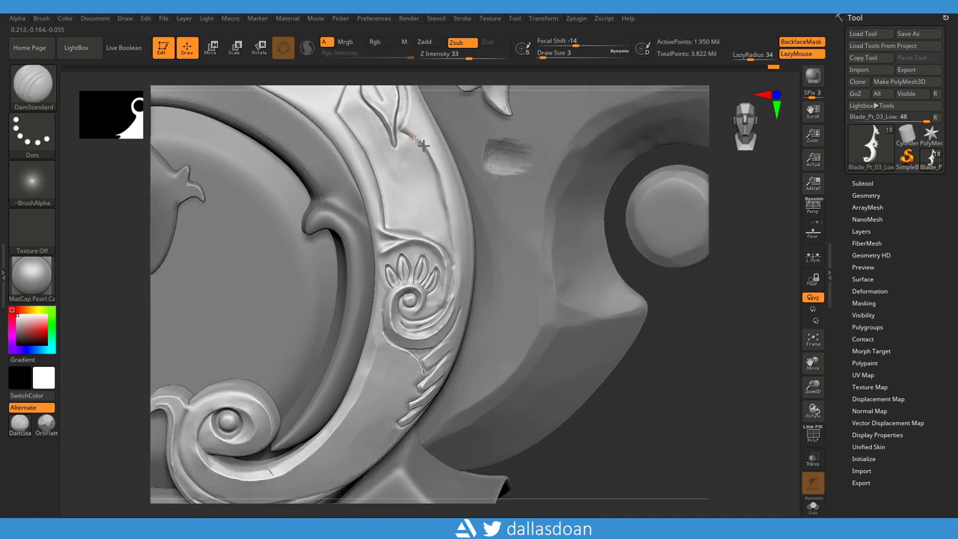
{"action": "right_click_drag", "start_coordinate": [453, 265], "coordinate": [464, 326]}
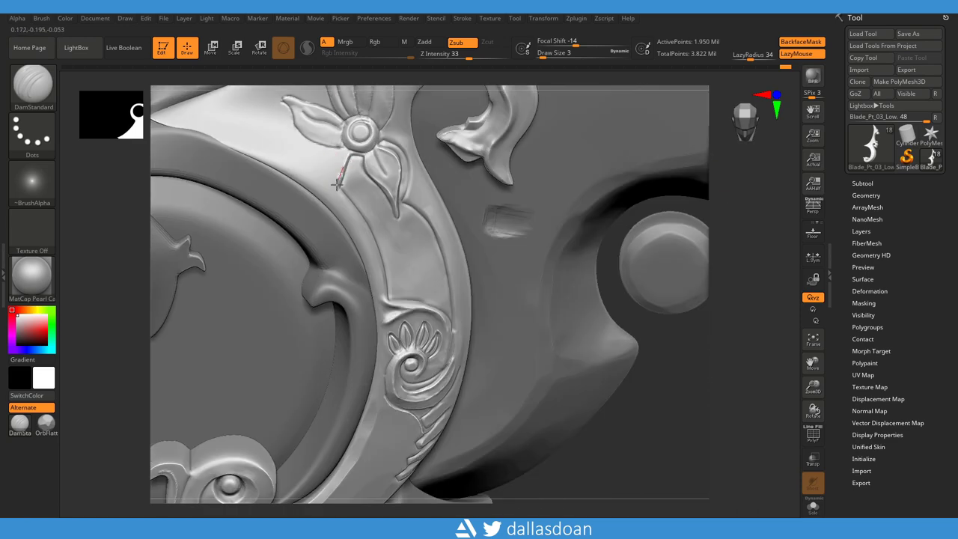
{"action": "left_click_drag", "start_coordinate": [338, 183], "coordinate": [338, 191]}
- Carve small grooves near the flower's right petal and raise the brush size to 11
{"action": "right_click_drag", "start_coordinate": [353, 210], "coordinate": [348, 201]}
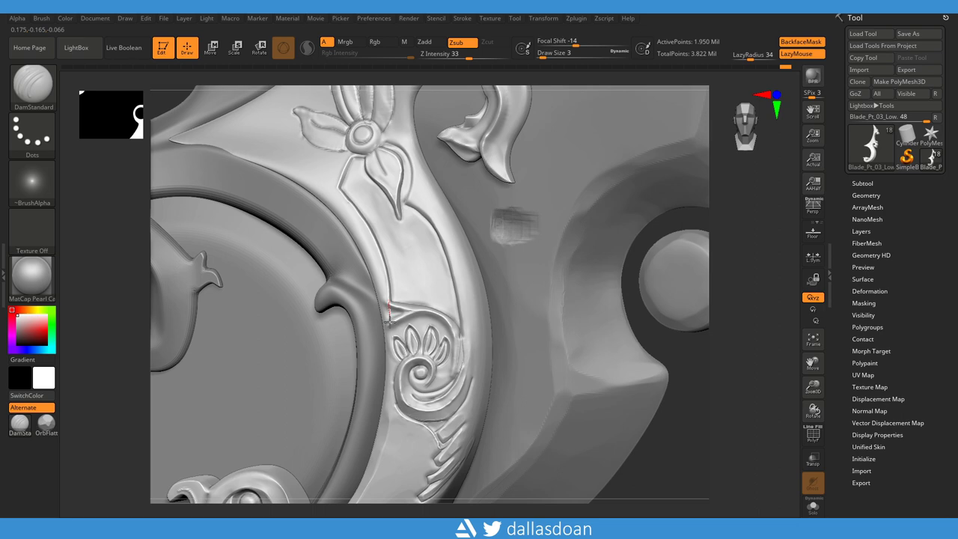
{"action": "right_click_drag", "start_coordinate": [390, 318], "coordinate": [410, 203]}
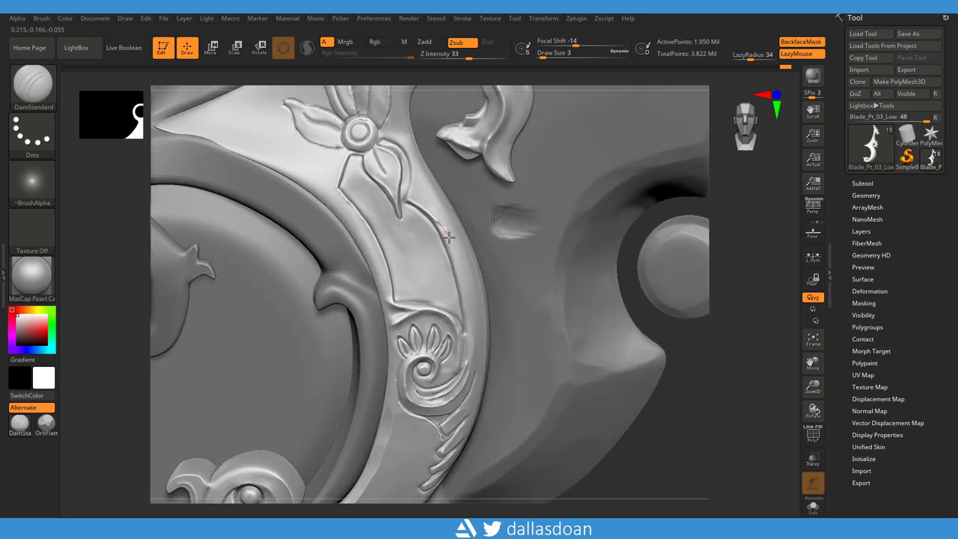
{"action": "right_click_drag", "start_coordinate": [447, 234], "coordinate": [440, 220]}
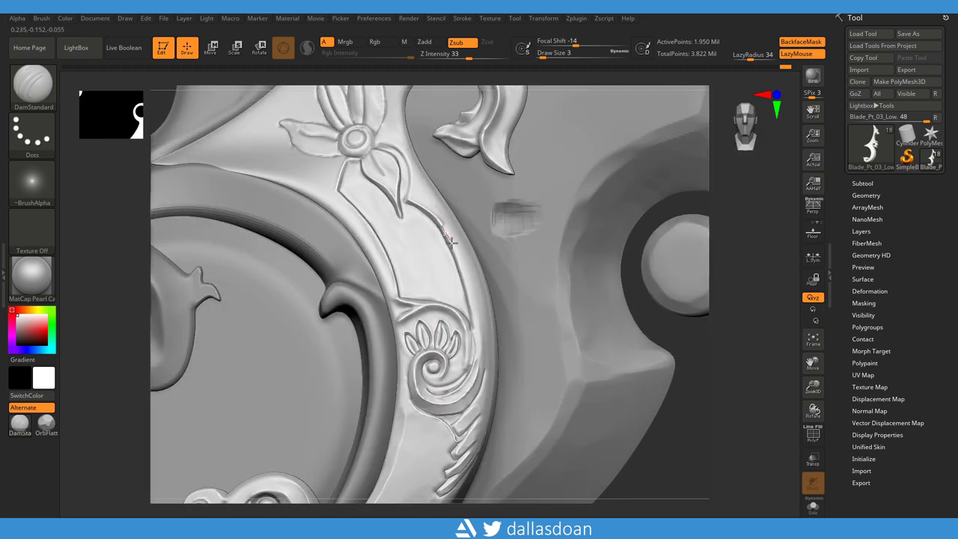
{"action": "right_click_drag", "start_coordinate": [473, 342], "coordinate": [374, 138]}
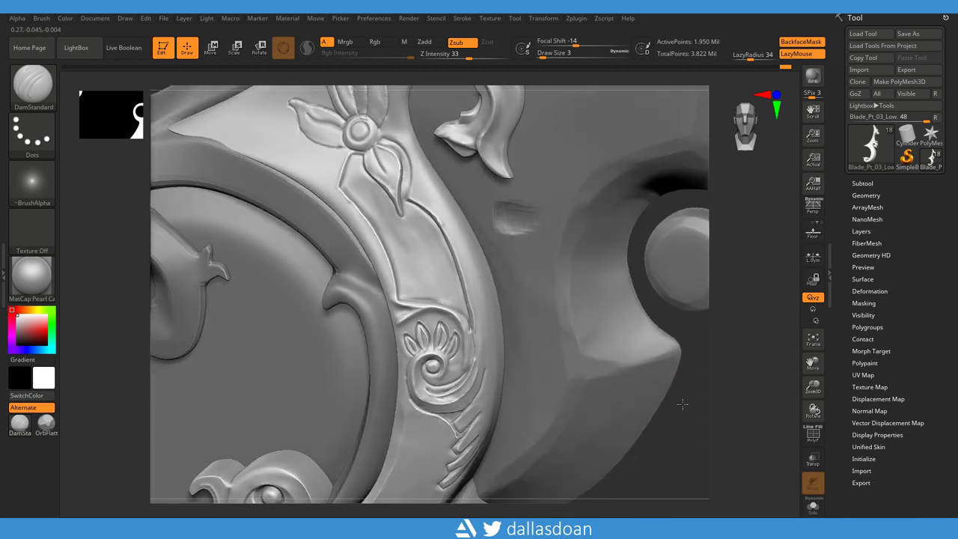
{"action": "mouse_move", "coordinate": [411, 151]}
{"action": "left_mouse_down"}
{"action": "mouse_move", "coordinate": [395, 145]}
{"action": "mouse_move", "coordinate": [408, 150]}
{"action": "left_mouse_up"}
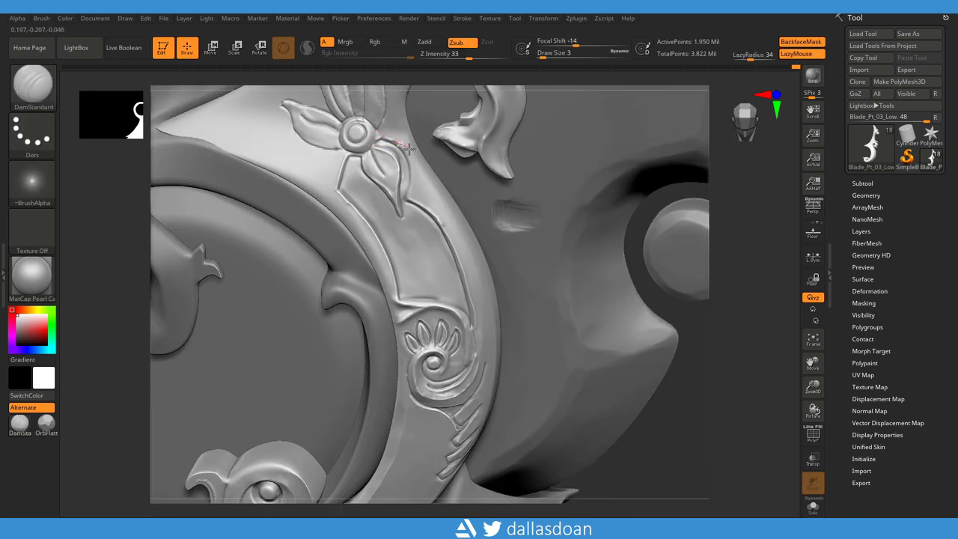
{"action": "mouse_move", "coordinate": [408, 205]}
{"action": "right_mouse_down"}
{"action": "mouse_move", "coordinate": [679, 397]}
{"action": "mouse_move", "coordinate": [410, 249]}
{"action": "right_mouse_up"}
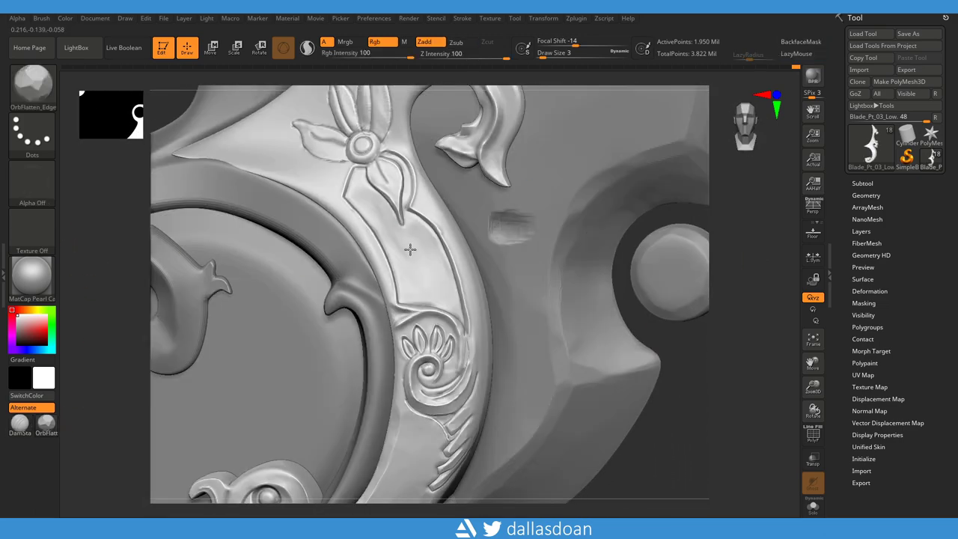
{"action": "right_click_drag", "start_coordinate": [728, 237], "coordinate": [411, 254]}
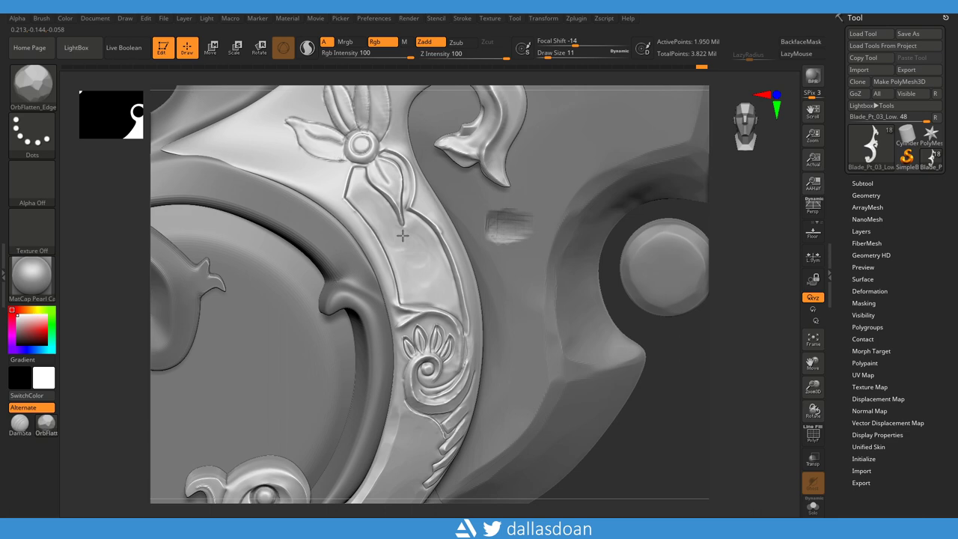
- Cycle through the Flatten and Planar brushes to choose one for the band under the flower
{"action": "key", "text": "b"}
{"action": "key", "text": "f"}
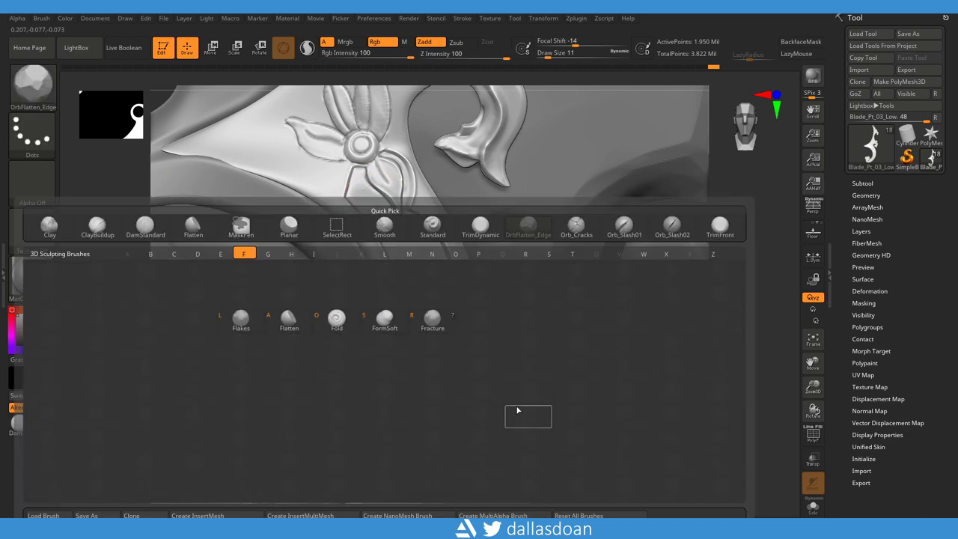
{"action": "key", "text": "a"}
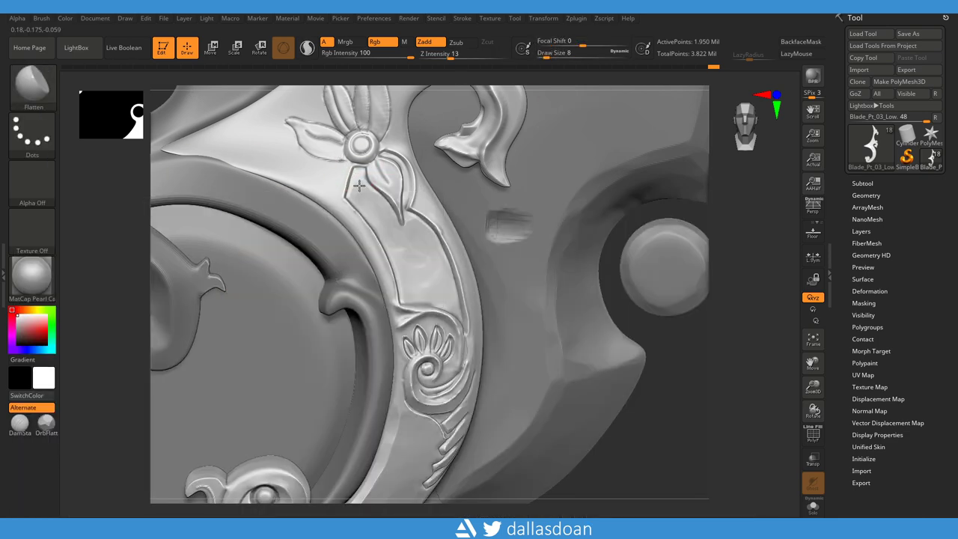
{"action": "key", "text": "b"}
{"action": "key", "text": "p"}
{"action": "key", "text": "l"}
{"action": "key", "text": "space"}
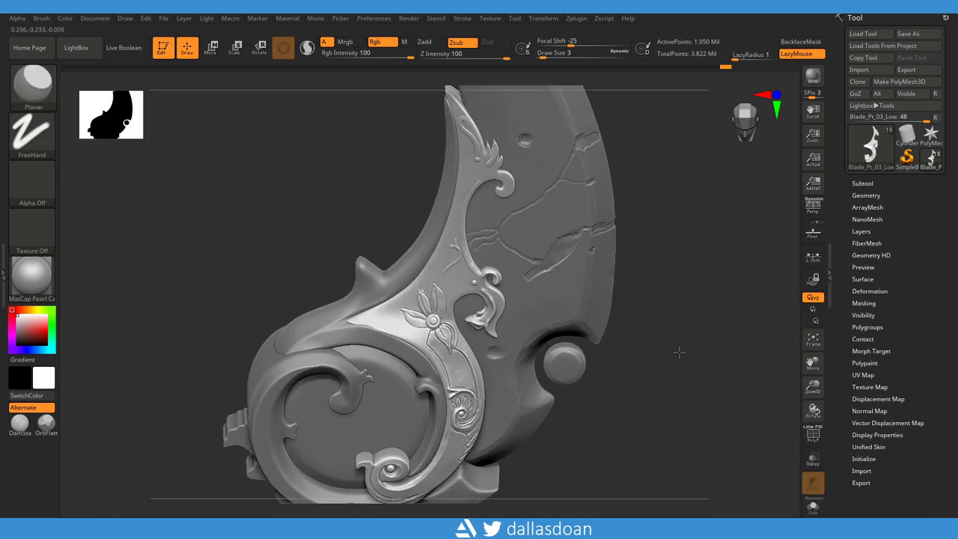
{"action": "key", "text": "b"}
{"action": "key", "text": "f"}
{"action": "key", "text": "l"}
{"action": "mouse_move", "coordinate": [382, 294]}
{"action": "right_mouse_down", "text": "alt"}
{"action": "mouse_move", "coordinate": [355, 230]}
{"action": "mouse_move", "coordinate": [346, 270]}
{"action": "mouse_move", "coordinate": [332, 227]}
{"action": "right_mouse_up", "text": "alt"}
- Flatten the band beneath the flower with OrbFlatten_Edge
{"action": "key", "text": "b"}
{"action": "key", "text": "o"}
{"action": "key", "text": "f"}
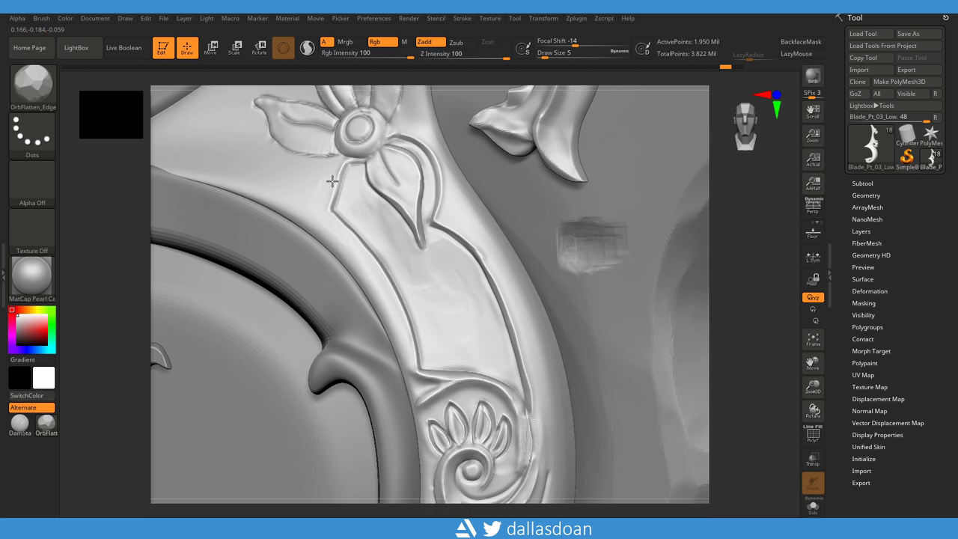
{"action": "right_click_drag", "start_coordinate": [325, 222], "coordinate": [315, 175], "text": "alt"}
{"action": "left_click_drag", "start_coordinate": [489, 335], "coordinate": [487, 313]}
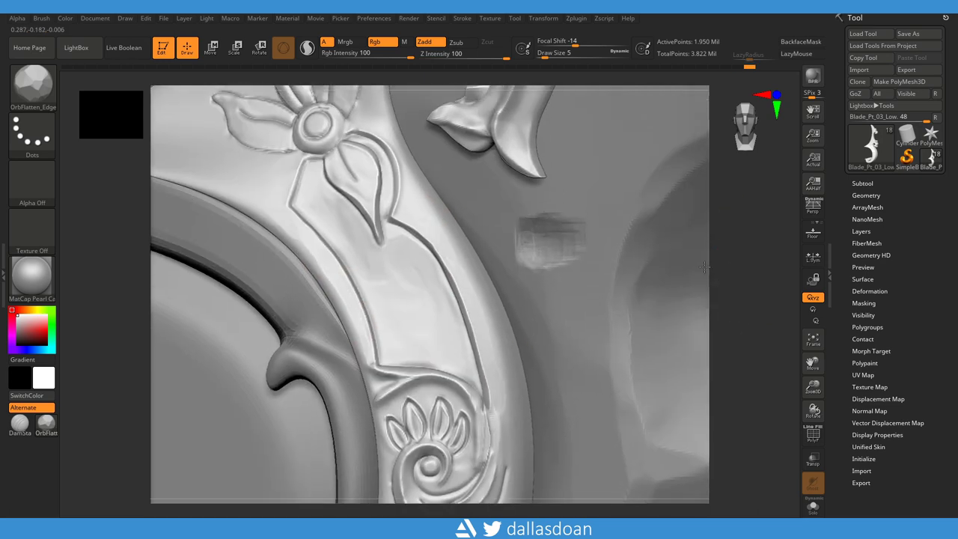
- Draw a crisp groove from the leaf tip down the band's edge, then reframe the upper blade
{"action": "right_click_drag", "start_coordinate": [435, 169], "coordinate": [432, 263], "text": "alt"}
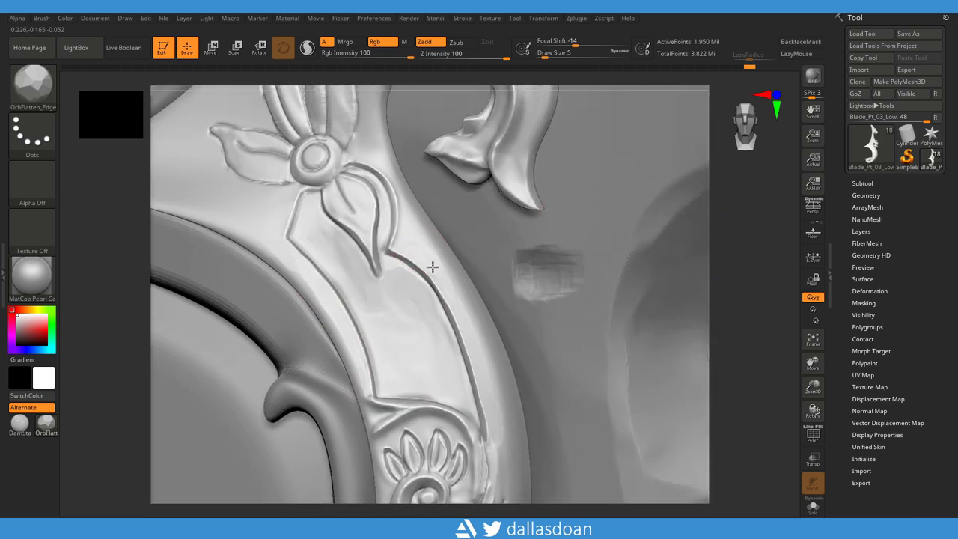
{"action": "left_click_drag", "start_coordinate": [393, 271], "coordinate": [381, 247]}
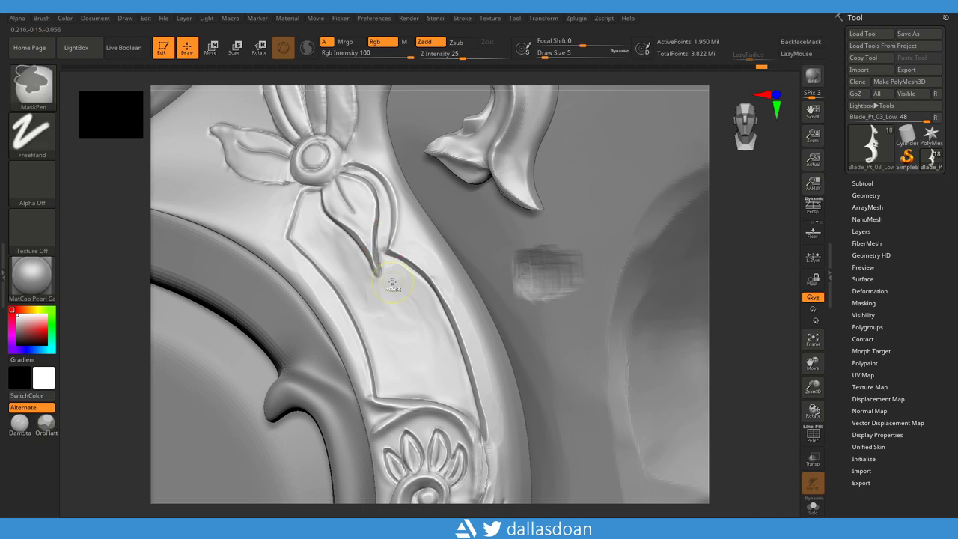
{"action": "mouse_move", "coordinate": [396, 242]}
{"action": "right_mouse_down", "text": "alt"}
{"action": "mouse_move", "coordinate": [636, 321]}
{"action": "mouse_move", "coordinate": [699, 309]}
{"action": "mouse_move", "coordinate": [609, 280]}
{"action": "mouse_move", "coordinate": [607, 321]}
{"action": "mouse_move", "coordinate": [668, 135]}
{"action": "right_mouse_up", "text": "alt"}
{"action": "mouse_move", "coordinate": [719, 164]}
{"action": "right_mouse_down", "text": "alt"}
{"action": "mouse_move", "coordinate": [663, 322]}
{"action": "mouse_move", "coordinate": [682, 318]}
{"action": "right_mouse_up", "text": "alt"}
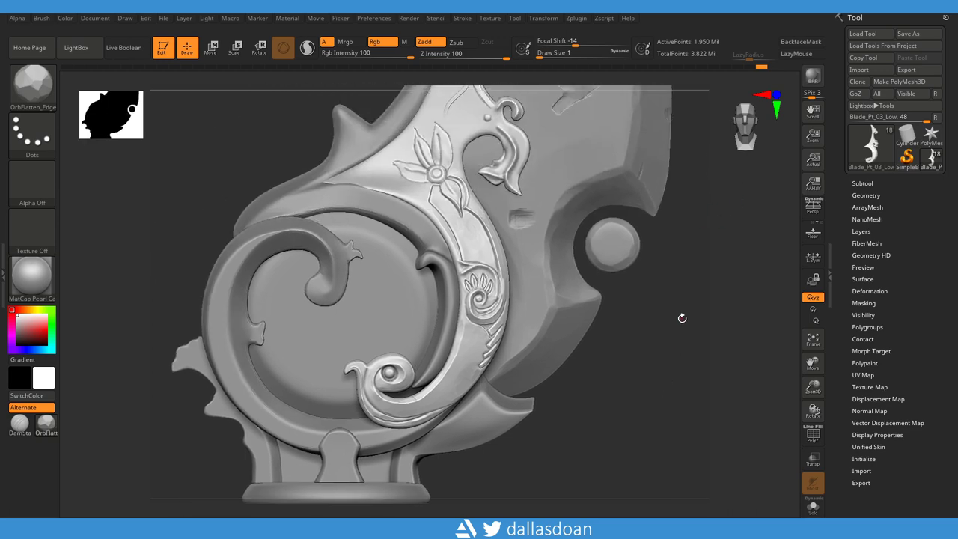
{"action": "mouse_move", "coordinate": [654, 274]}
{"action": "right_mouse_down", "text": "alt"}
{"action": "mouse_move", "coordinate": [629, 314]}
{"action": "mouse_move", "coordinate": [620, 279]}
{"action": "mouse_move", "coordinate": [663, 331]}
{"action": "mouse_move", "coordinate": [796, 201]}
{"action": "mouse_move", "coordinate": [742, 240]}
{"action": "mouse_move", "coordinate": [558, 211]}
{"action": "right_mouse_up", "text": "alt"}
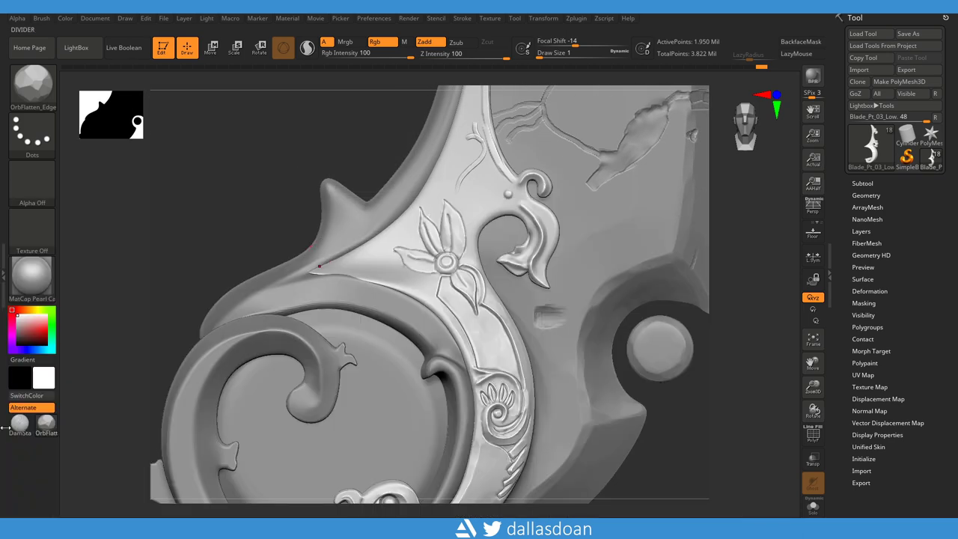
- Switch to DamStandard and carve a first crease leftward across the flower
{"action": "key", "text": "b"}
{"action": "key", "text": "d"}
{"action": "key", "text": "s"}
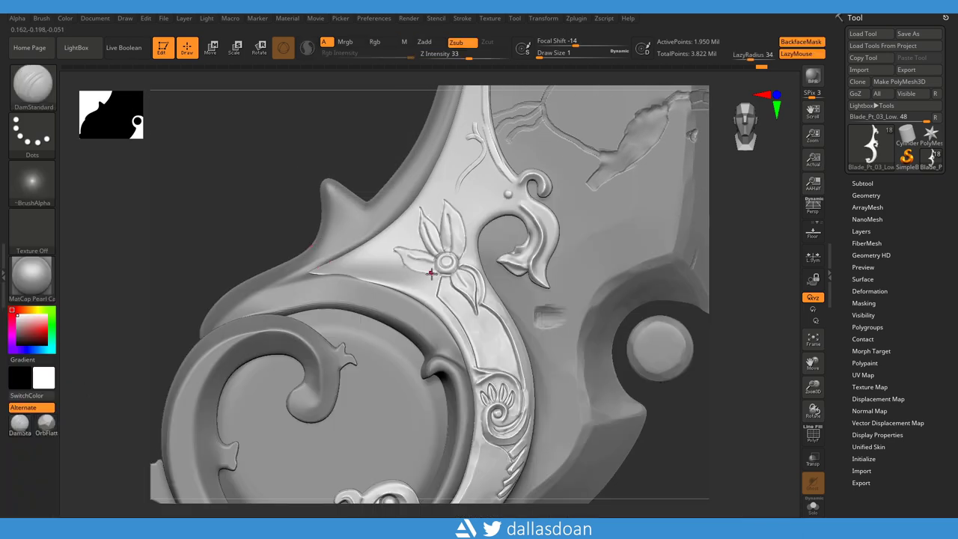
{"action": "mouse_move", "coordinate": [668, 220]}
{"action": "right_mouse_down"}
{"action": "mouse_move", "coordinate": [740, 274]}
{"action": "mouse_move", "coordinate": [401, 274]}
{"action": "right_mouse_up"}
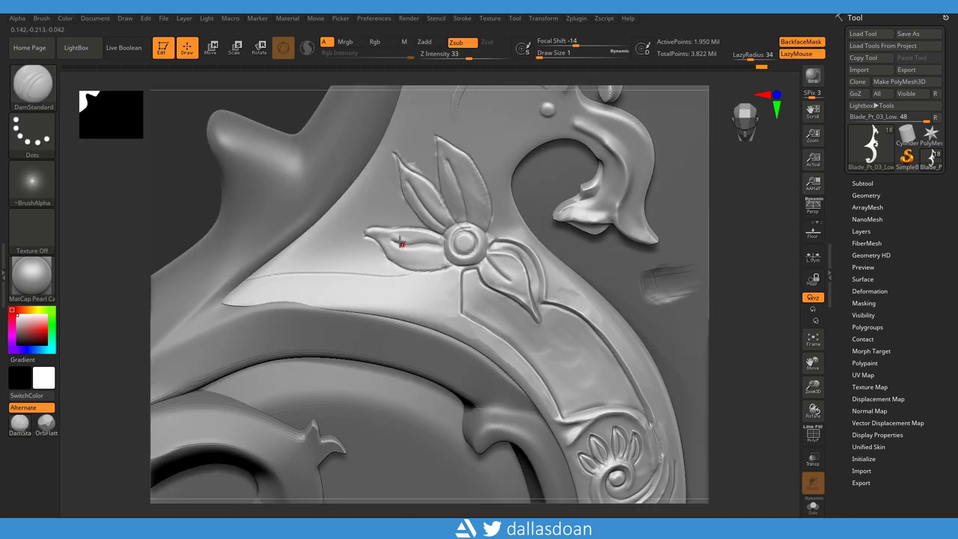
{"action": "key", "text": "space"}
{"action": "left_click_drag", "start_coordinate": [438, 274], "coordinate": [247, 274]}
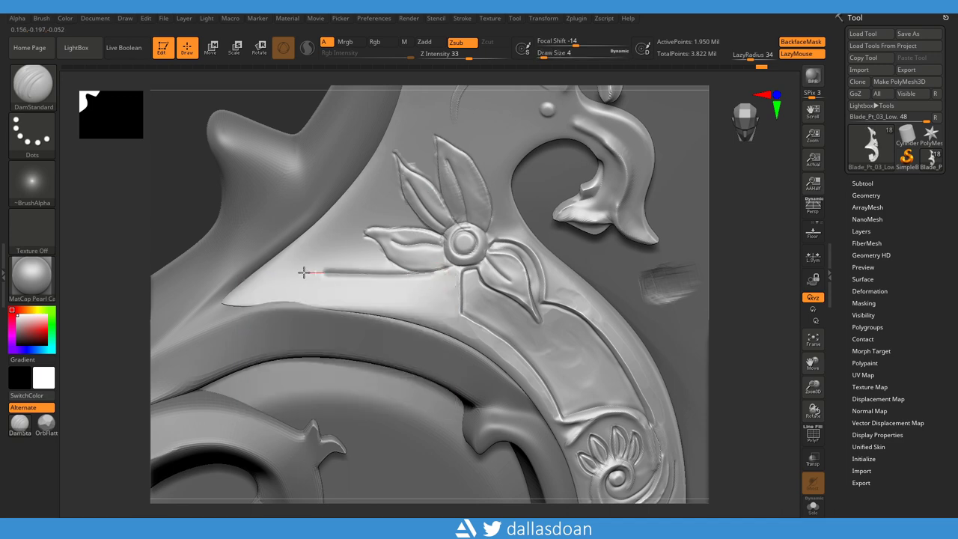
- With a larger brush, carve creases from the flower centre, down from its base and along the band edge
{"action": "left_click_drag", "start_coordinate": [745, 326], "coordinate": [530, 306]}
{"action": "mouse_move", "coordinate": [746, 299]}
{"action": "left_mouse_down"}
{"action": "mouse_move", "coordinate": [731, 276]}
{"action": "mouse_move", "coordinate": [715, 274]}
{"action": "left_mouse_up"}
{"action": "left_click_drag", "start_coordinate": [470, 260], "coordinate": [415, 275]}
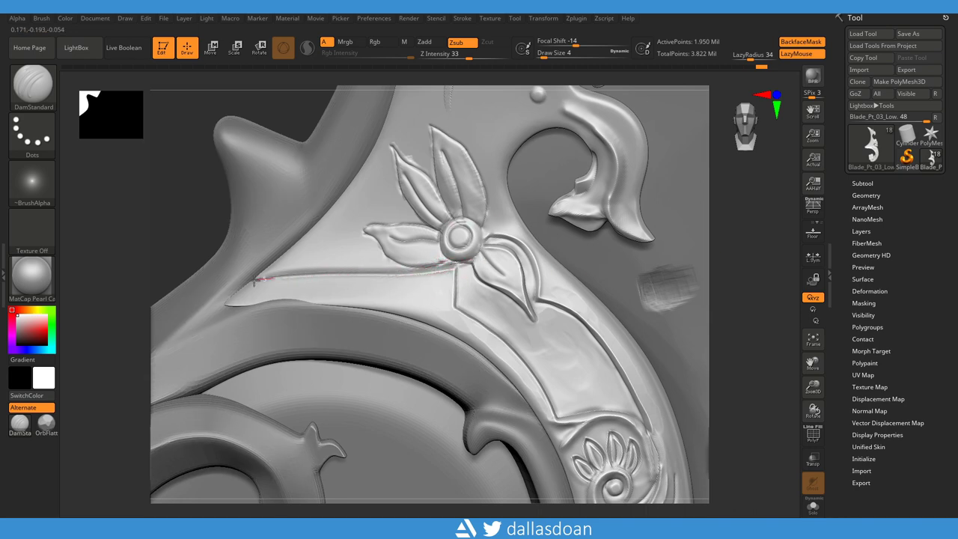
{"action": "key", "text": "space"}
{"action": "left_click_drag", "start_coordinate": [243, 290], "coordinate": [405, 281]}
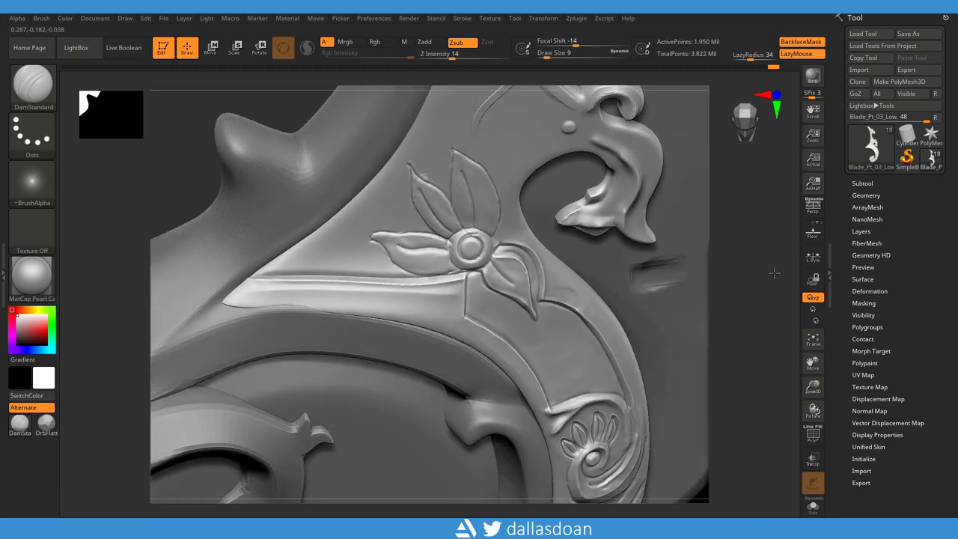
{"action": "left_click_drag", "start_coordinate": [187, 188], "coordinate": [198, 175]}
{"action": "left_click_drag", "start_coordinate": [462, 264], "coordinate": [455, 306]}
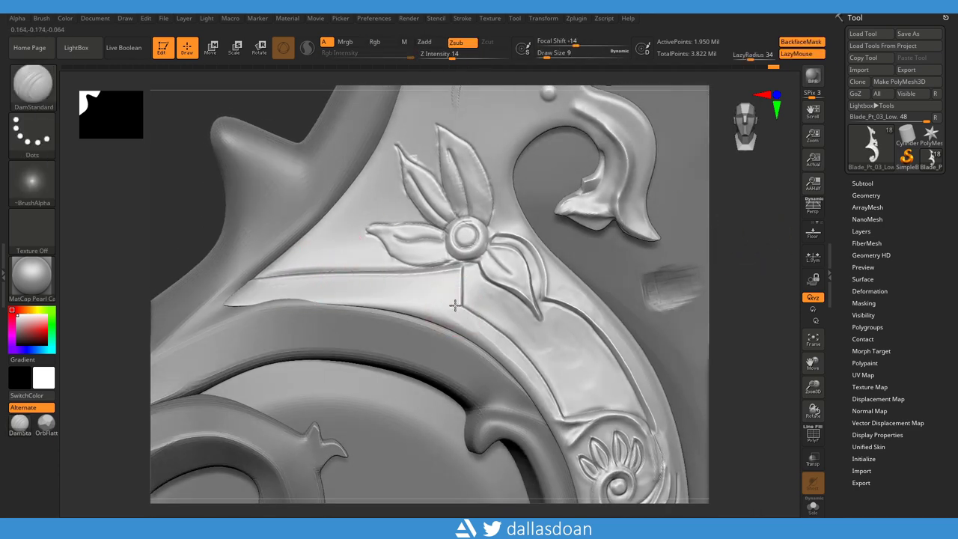
{"action": "mouse_move", "coordinate": [463, 264]}
{"action": "left_mouse_down"}
{"action": "mouse_move", "coordinate": [452, 303]}
{"action": "mouse_move", "coordinate": [420, 292]}
{"action": "left_mouse_up"}
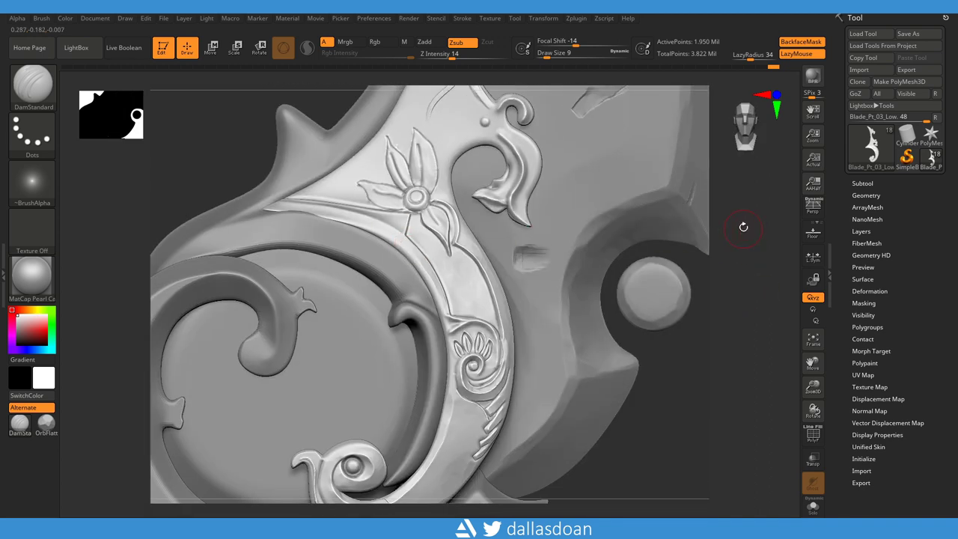
- Frame the whole blade, then zoom in close on the flower ornament
{"action": "left_click_drag", "start_coordinate": [742, 220], "coordinate": [752, 247]}
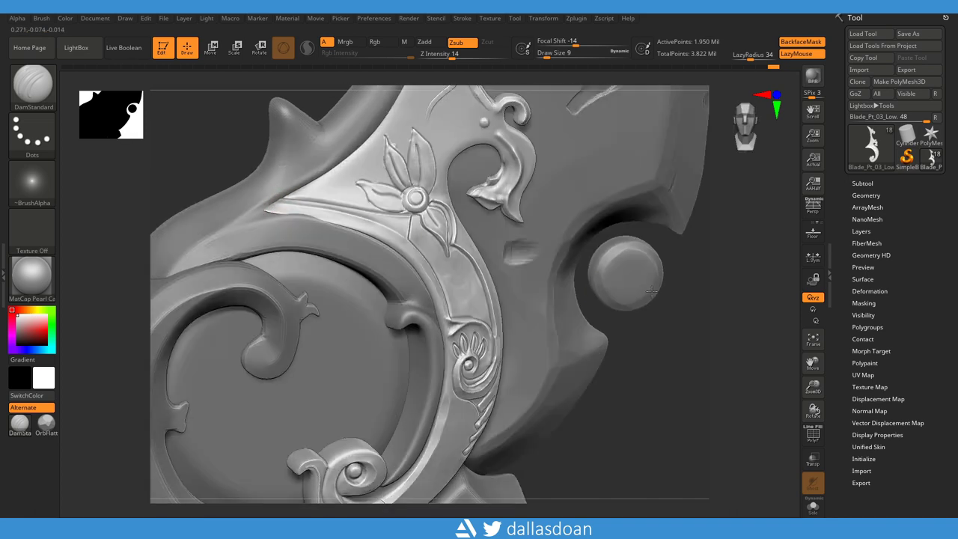
{"action": "mouse_move", "coordinate": [349, 213]}
{"action": "left_mouse_down"}
{"action": "mouse_move", "coordinate": [642, 342]}
{"action": "mouse_move", "coordinate": [728, 318]}
{"action": "mouse_move", "coordinate": [673, 314]}
{"action": "left_mouse_up"}
{"action": "key", "text": "space"}
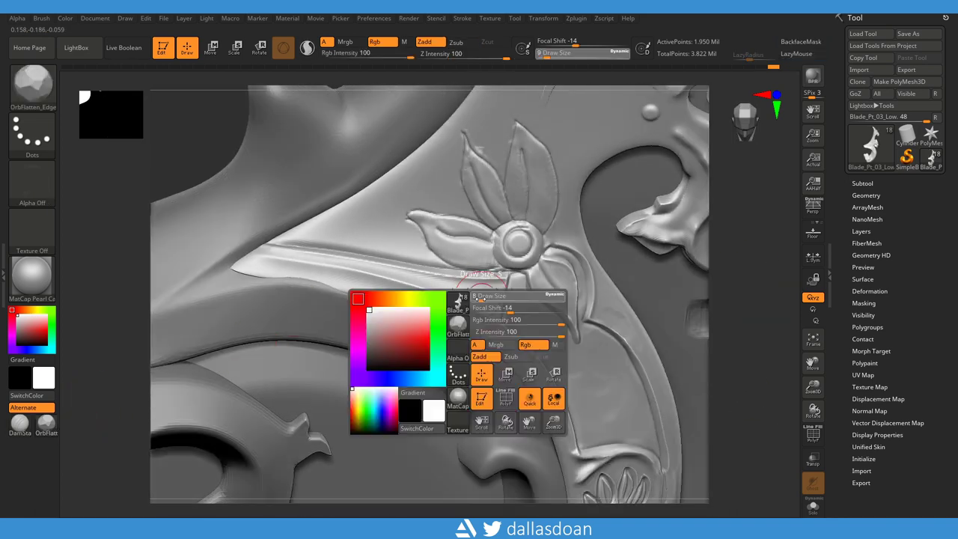
{"action": "key", "text": "ctrl"}
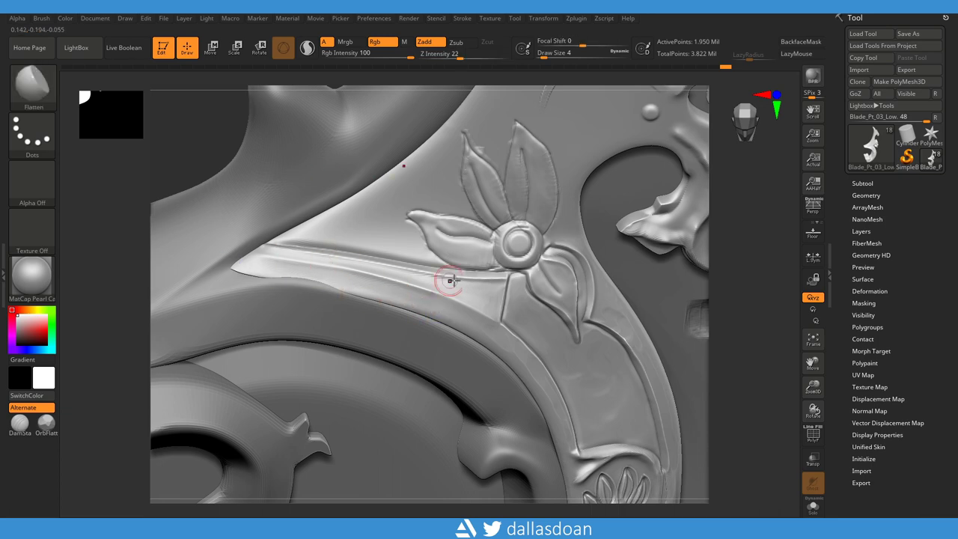
{"action": "key", "text": "f"}
{"action": "right_click_drag", "start_coordinate": [601, 304], "coordinate": [640, 280], "text": "ctrl"}
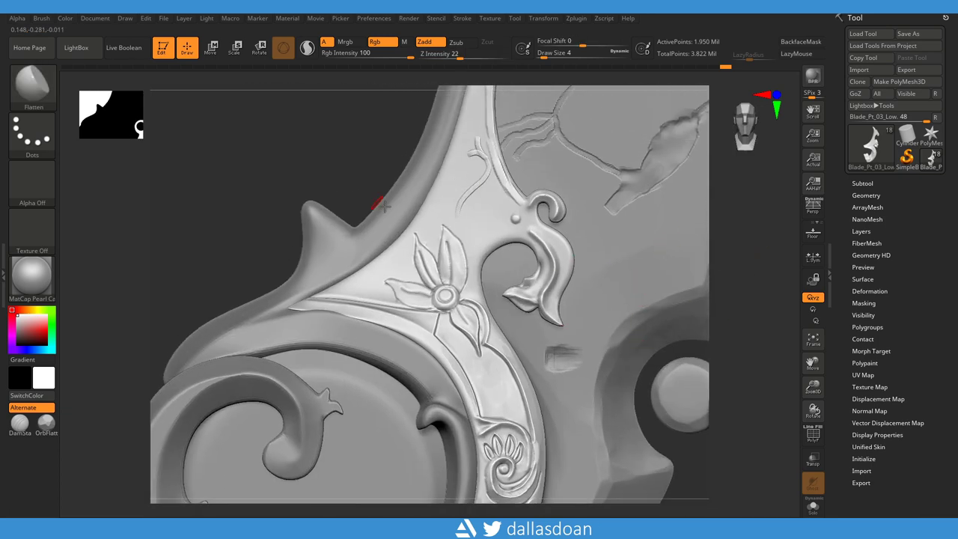
{"action": "key", "text": "f"}
{"action": "mouse_move", "coordinate": [601, 266]}
{"action": "right_mouse_down", "text": "ctrl"}
{"action": "mouse_move", "coordinate": [702, 314]}
{"action": "mouse_move", "coordinate": [665, 269]}
{"action": "mouse_move", "coordinate": [736, 219]}
{"action": "mouse_move", "coordinate": [471, 278]}
{"action": "right_mouse_up", "text": "ctrl"}
- Reselect DamStandard with deeper carving and a slightly larger brush, viewing the flower front-on
{"action": "key", "text": "b"}
{"action": "key", "text": "d"}
{"action": "key", "text": "s"}
{"action": "key", "text": "u"}
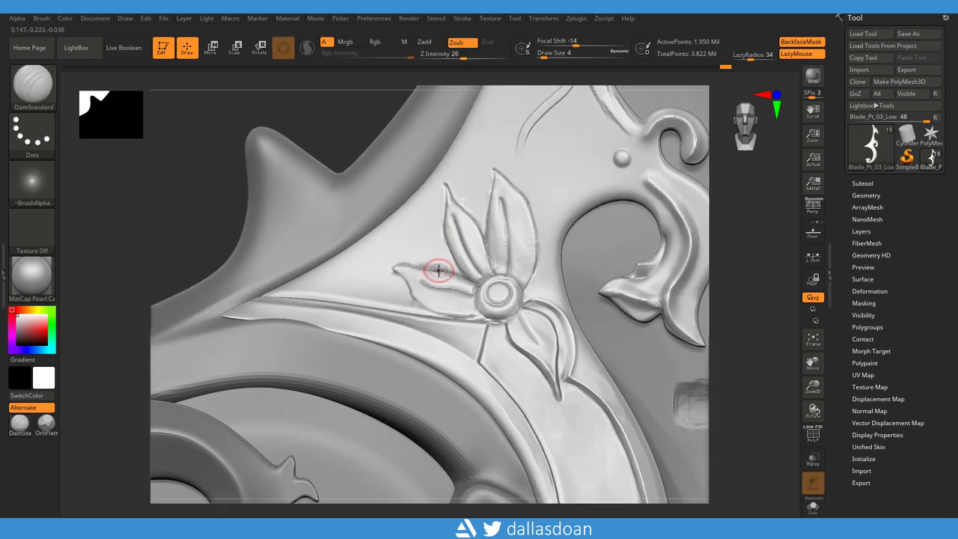
{"action": "mouse_move", "coordinate": [392, 263]}
{"action": "right_mouse_down"}
{"action": "mouse_move", "coordinate": [711, 241]}
{"action": "mouse_move", "coordinate": [734, 250]}
{"action": "mouse_move", "coordinate": [430, 268]}
{"action": "mouse_move", "coordinate": [414, 260]}
{"action": "right_mouse_up"}
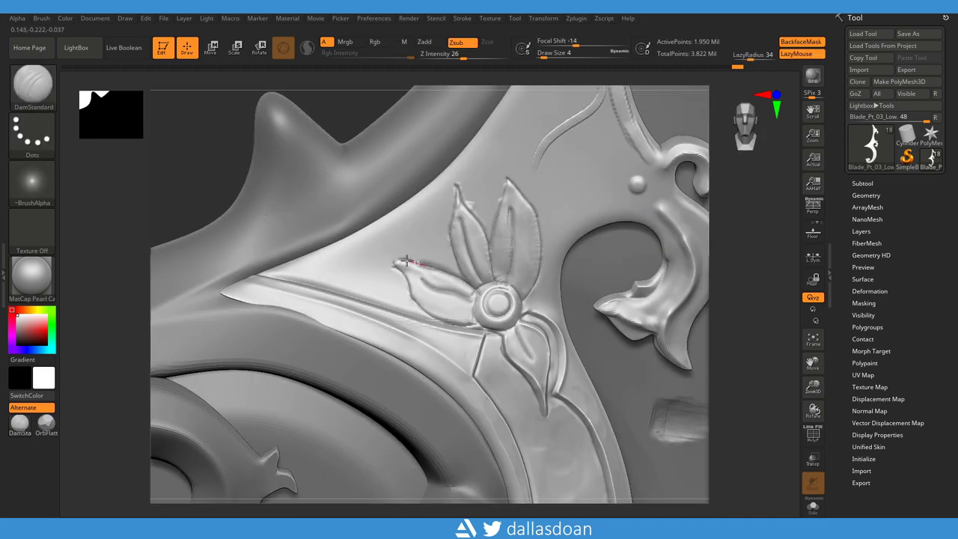
{"action": "right_click_drag", "start_coordinate": [384, 258], "coordinate": [387, 265]}
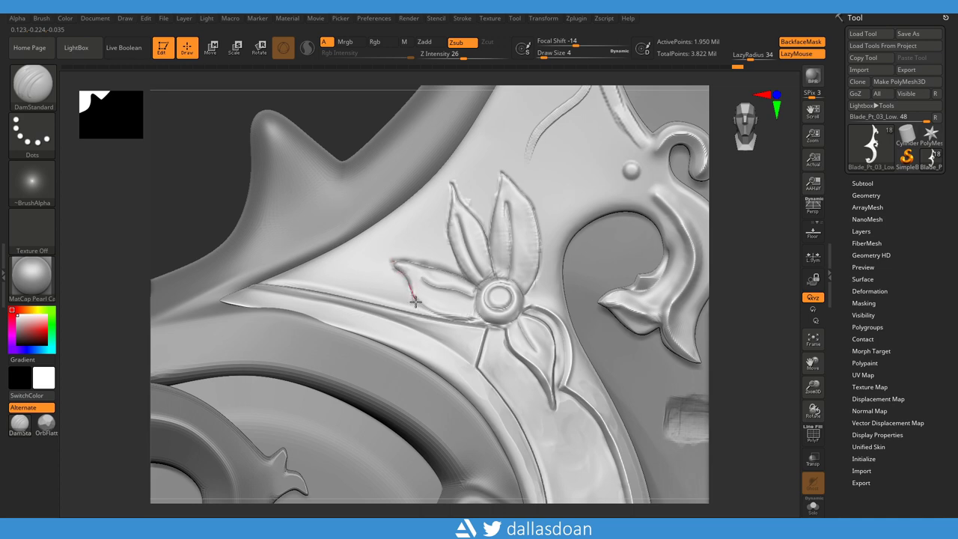
{"action": "right_click_drag", "start_coordinate": [423, 314], "coordinate": [416, 303]}
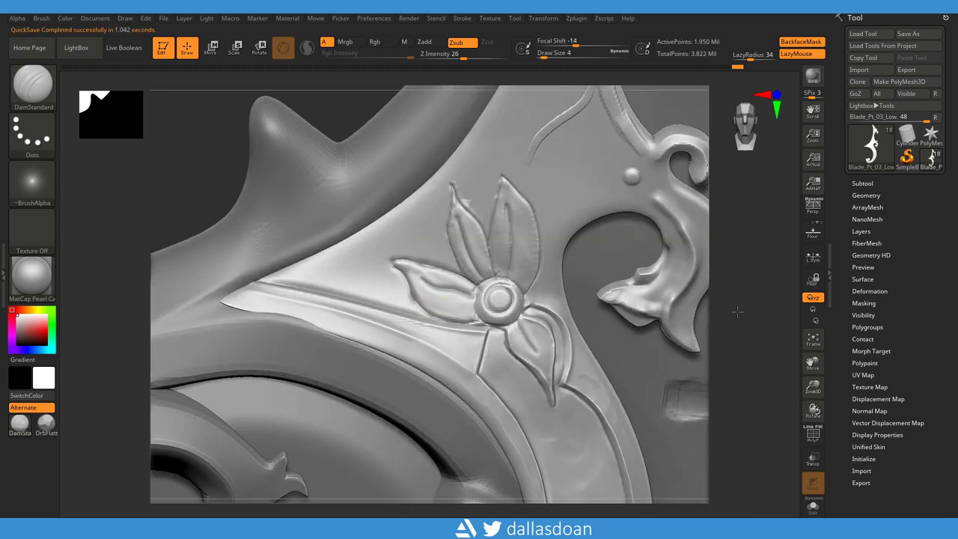
{"action": "key", "text": "space"}
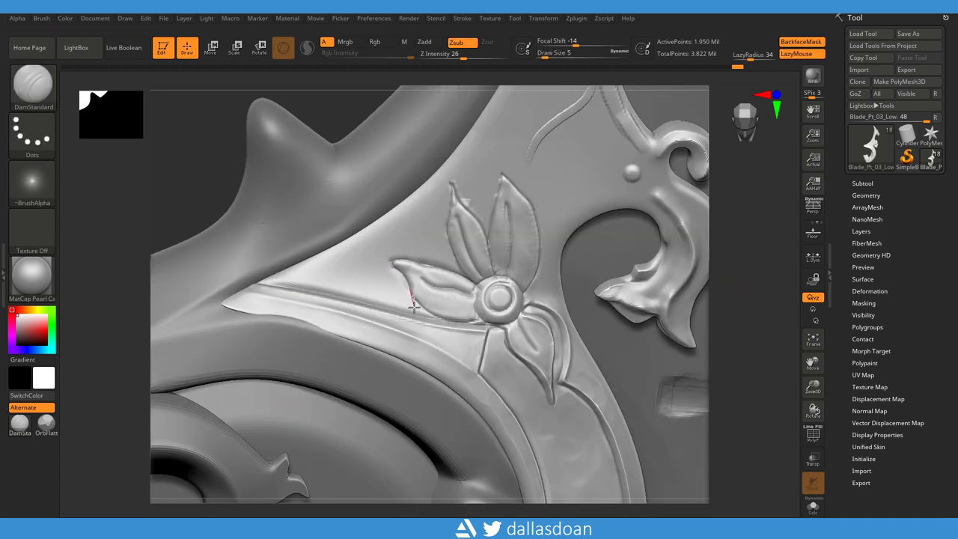
{"action": "right_click_drag", "start_coordinate": [471, 321], "coordinate": [727, 295], "text": "shift"}
- Carve grooves along the leaf's left edge and tip with a slightly smaller brush
{"action": "left_click_drag", "start_coordinate": [448, 207], "coordinate": [450, 193]}
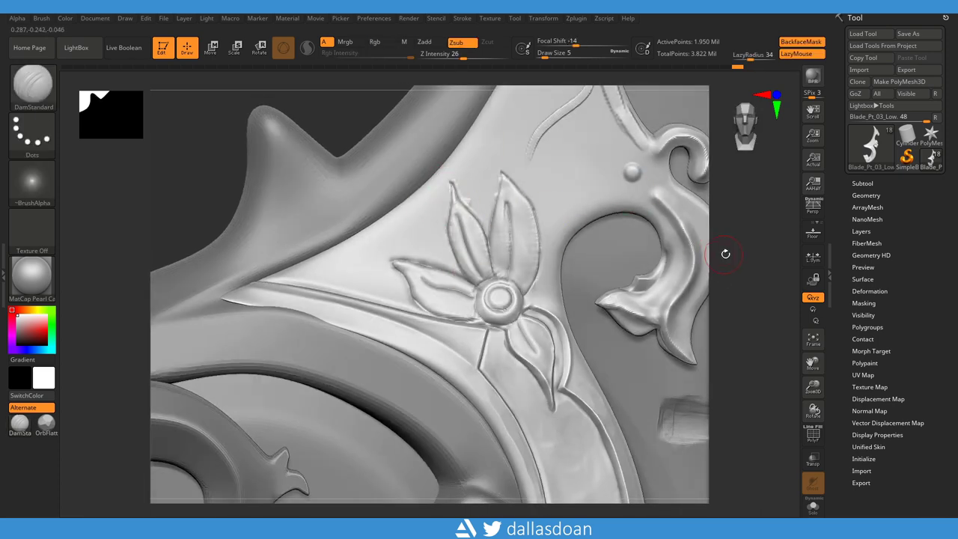
{"action": "right_click_drag", "start_coordinate": [732, 252], "coordinate": [718, 259]}
{"action": "left_click_drag", "start_coordinate": [453, 182], "coordinate": [460, 212]}
{"action": "right_click_drag", "start_coordinate": [644, 228], "coordinate": [471, 203]}
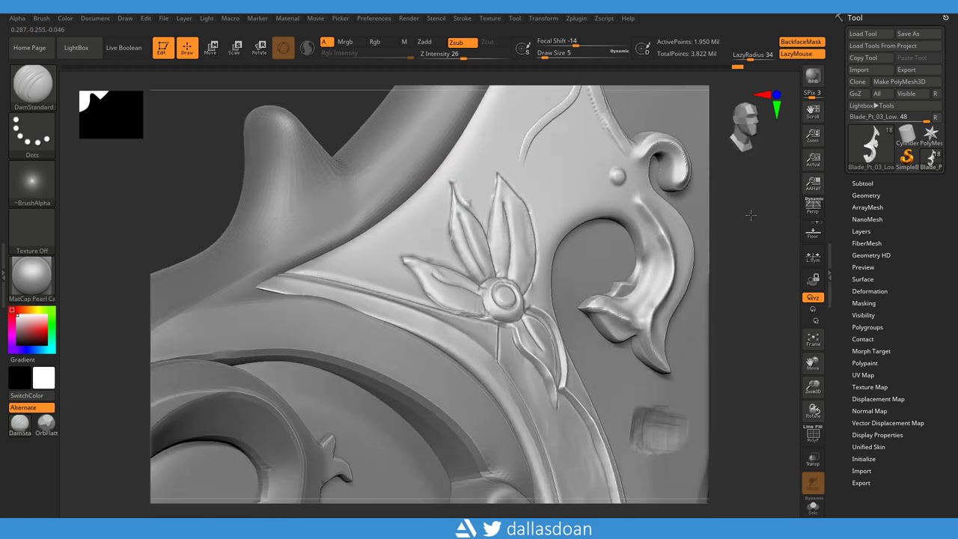
{"action": "key", "text": "space"}
{"action": "mouse_move", "coordinate": [504, 197]}
{"action": "left_mouse_down"}
{"action": "mouse_move", "coordinate": [498, 202]}
{"action": "mouse_move", "coordinate": [521, 193]}
{"action": "left_mouse_up"}
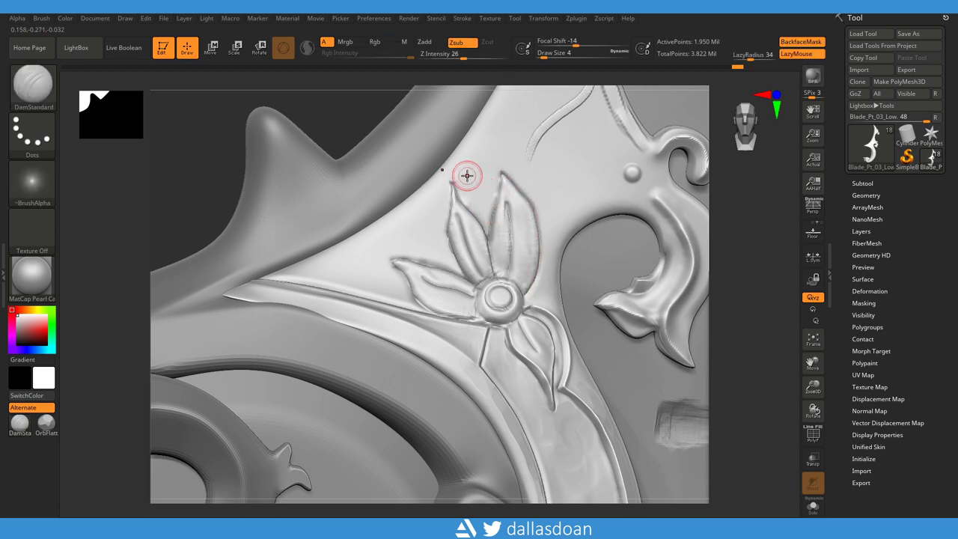
{"action": "left_click", "coordinate": [46, 423]}
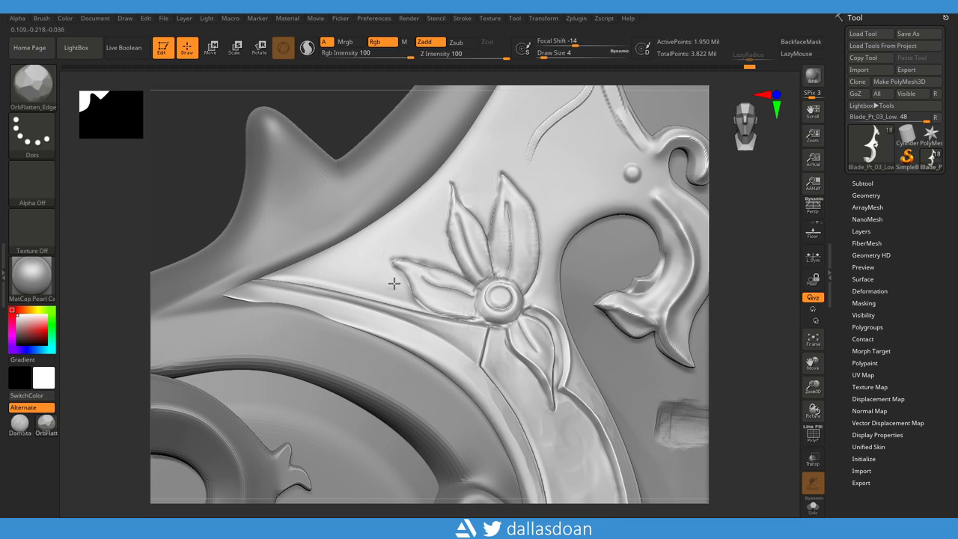
{"action": "left_click_drag", "start_coordinate": [719, 179], "coordinate": [792, 230]}
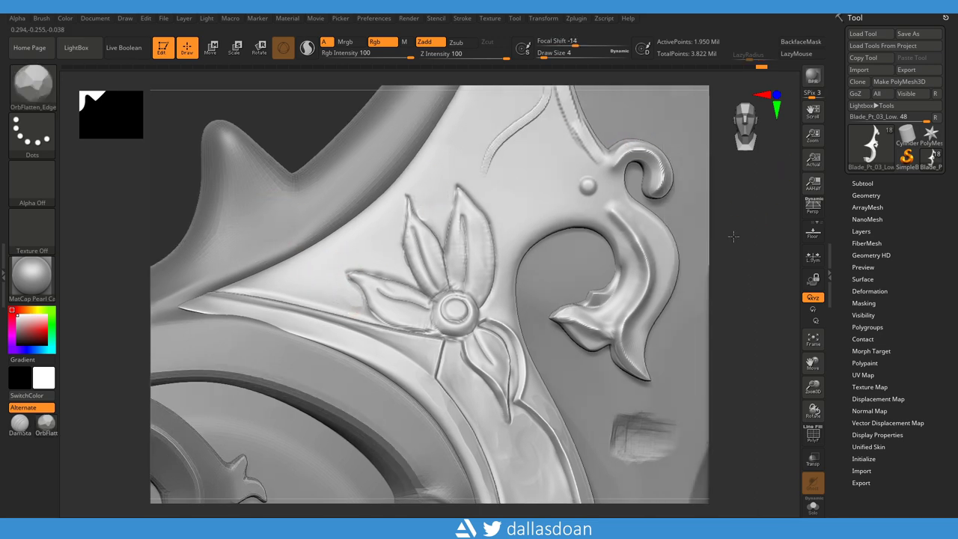
{"action": "left_click", "coordinate": [20, 423]}
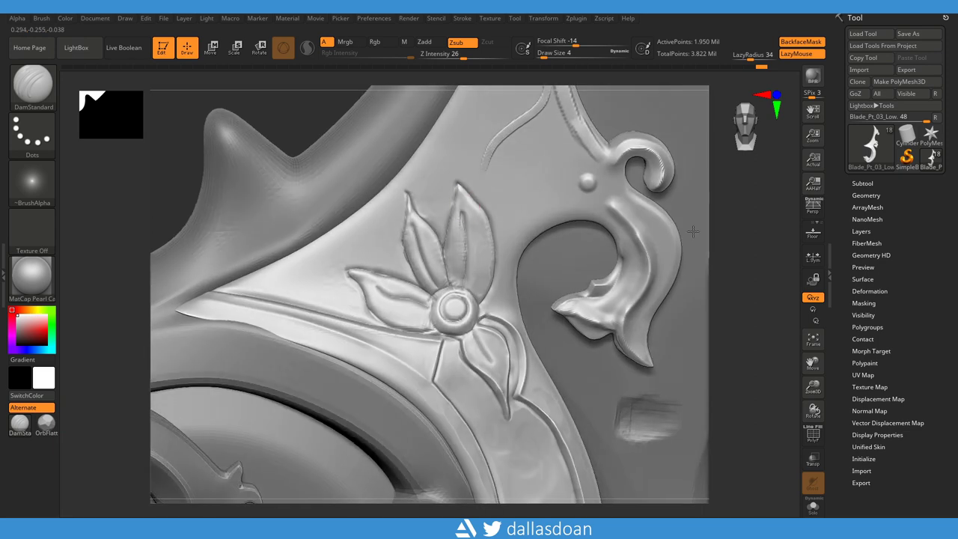
- Groove the upper and left leaves toward the flower centre, then outline the lower leaf
{"action": "left_click_drag", "start_coordinate": [459, 184], "coordinate": [470, 202]}
{"action": "left_click_drag", "start_coordinate": [490, 284], "coordinate": [491, 287]}
{"action": "left_click_drag", "start_coordinate": [446, 246], "coordinate": [455, 306]}
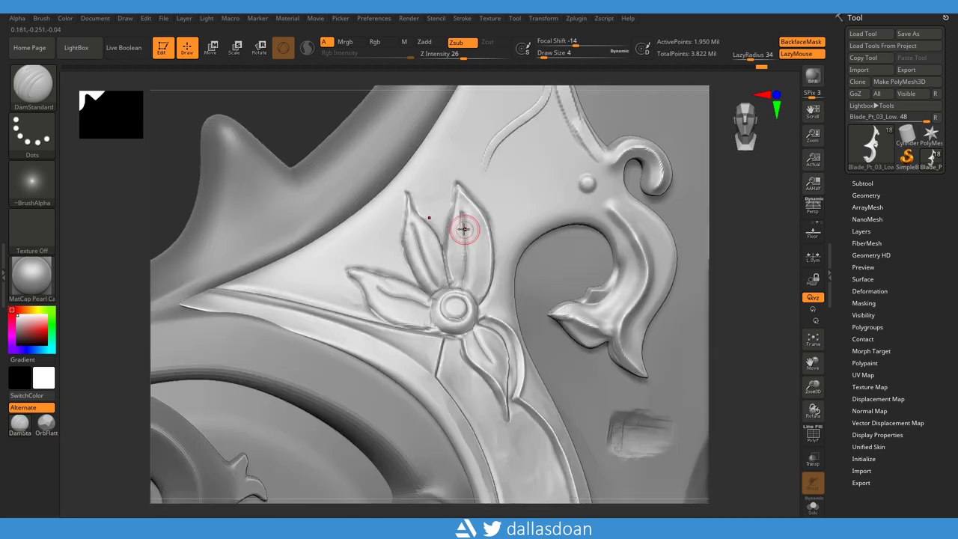
{"action": "mouse_move", "coordinate": [455, 210]}
{"action": "left_mouse_down"}
{"action": "mouse_move", "coordinate": [465, 271]}
{"action": "mouse_move", "coordinate": [455, 307]}
{"action": "left_mouse_up"}
{"action": "left_click_drag", "start_coordinate": [463, 211], "coordinate": [468, 241]}
{"action": "left_click_drag", "start_coordinate": [406, 229], "coordinate": [423, 271]}
{"action": "left_click_drag", "start_coordinate": [406, 229], "coordinate": [441, 298]}
{"action": "mouse_move", "coordinate": [406, 232]}
{"action": "left_mouse_down"}
{"action": "mouse_move", "coordinate": [433, 238]}
{"action": "mouse_move", "coordinate": [442, 254]}
{"action": "mouse_move", "coordinate": [406, 251]}
{"action": "mouse_move", "coordinate": [439, 290]}
{"action": "mouse_move", "coordinate": [369, 285]}
{"action": "left_mouse_up"}
{"action": "left_click_drag", "start_coordinate": [386, 320], "coordinate": [449, 328]}
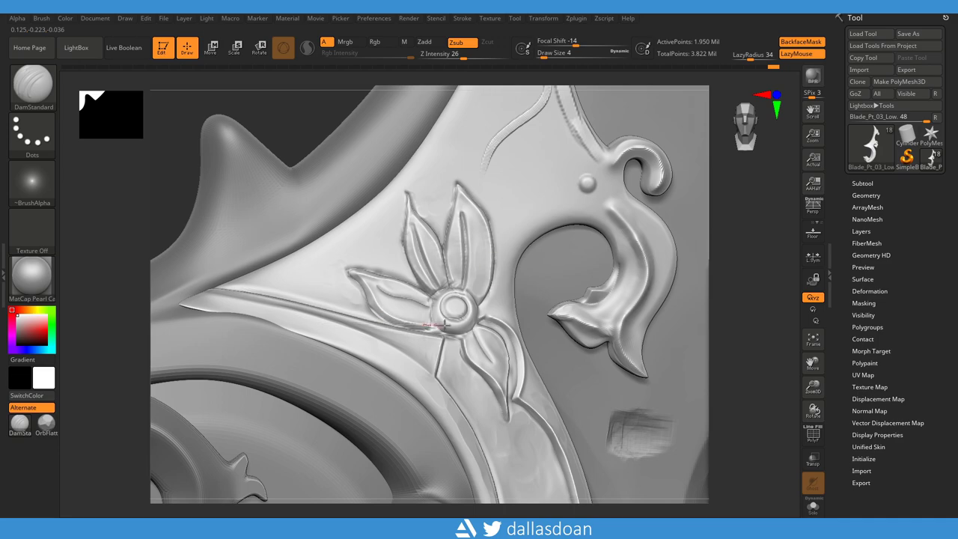
- Save the sculpt with Tool > Save As over Stylized_Dagger_01_High.ZTL
{"action": "mouse_move", "coordinate": [644, 225]}
{"action": "left_mouse_down"}
{"action": "mouse_move", "coordinate": [672, 202]}
{"action": "mouse_move", "coordinate": [588, 322]}
{"action": "mouse_move", "coordinate": [676, 208]}
{"action": "left_mouse_up"}
{"action": "left_click", "coordinate": [908, 34]}
{"action": "key", "text": "Return"}
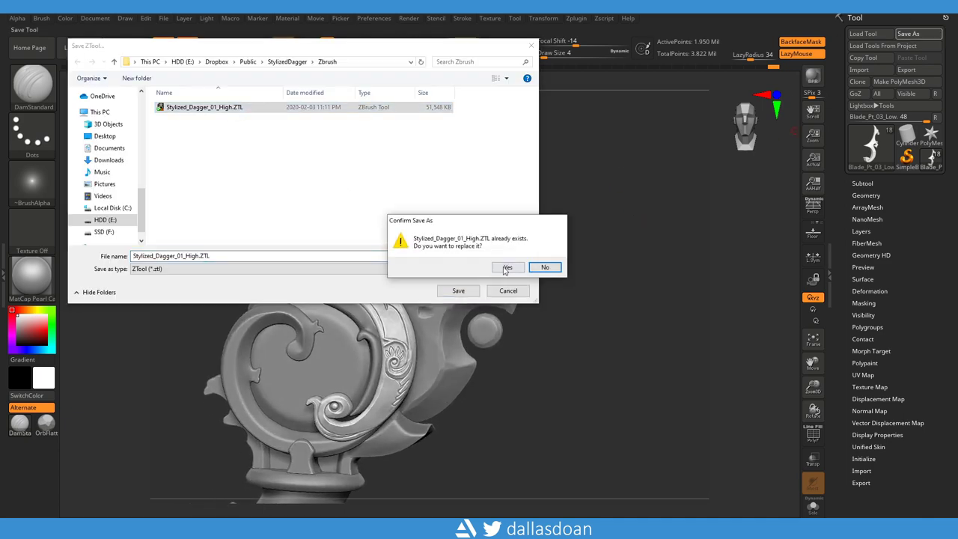
- Confirm replacing Stylized_Dagger_01_High.ZTL, then return to the blade with brush size 9
{"action": "left_click", "coordinate": [506, 268]}
{"action": "mouse_move", "coordinate": [621, 262]}
{"action": "left_mouse_down"}
{"action": "mouse_move", "coordinate": [635, 274]}
{"action": "mouse_move", "coordinate": [648, 250]}
{"action": "mouse_move", "coordinate": [702, 425]}
{"action": "left_mouse_up"}
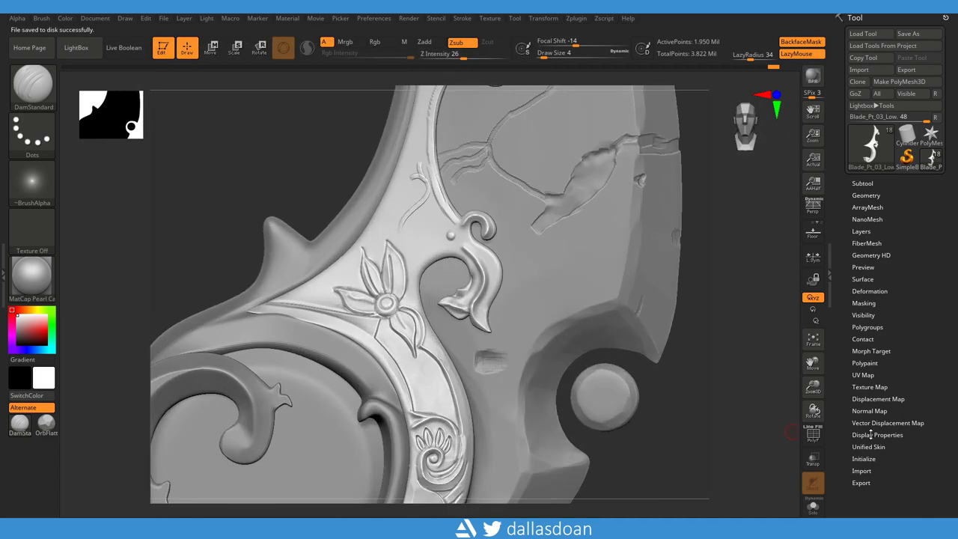
{"action": "mouse_move", "coordinate": [754, 220]}
{"action": "left_mouse_down"}
{"action": "mouse_move", "coordinate": [727, 250]}
{"action": "mouse_move", "coordinate": [631, 267]}
{"action": "left_mouse_up"}
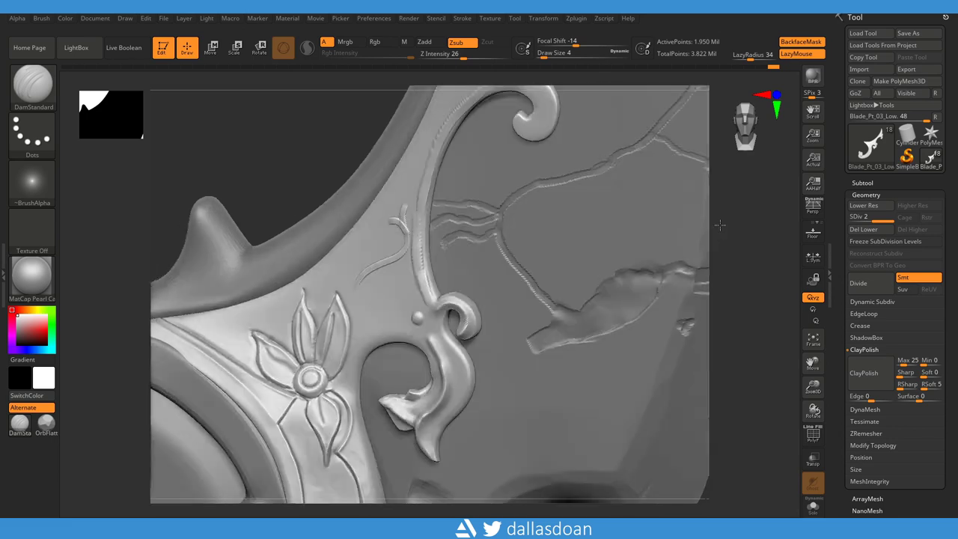
{"action": "left_click_drag", "start_coordinate": [719, 225], "coordinate": [792, 239]}
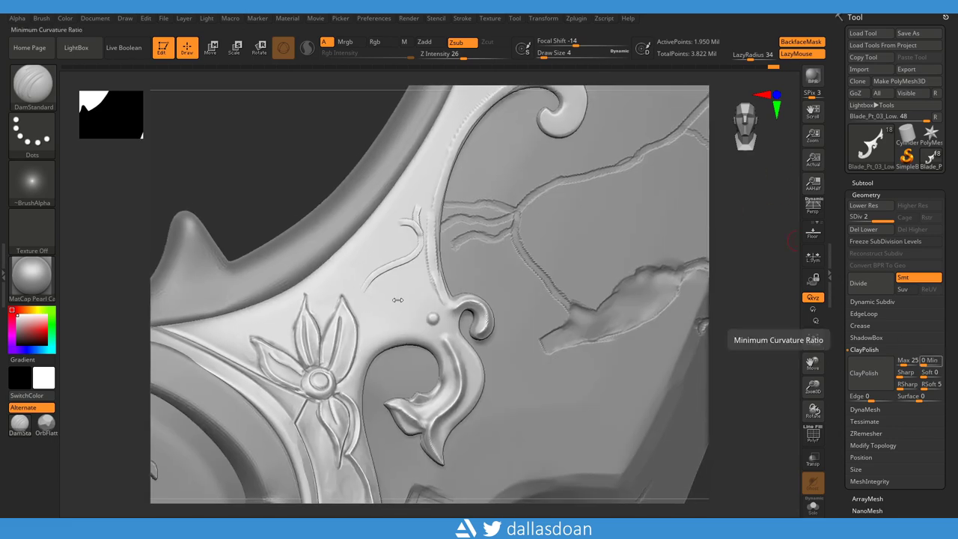
{"action": "key", "text": "s"}
{"action": "mouse_move", "coordinate": [359, 306]}
{"action": "left_mouse_down"}
{"action": "mouse_move", "coordinate": [366, 282]}
{"action": "mouse_move", "coordinate": [420, 249]}
{"action": "left_mouse_up"}
- Carve a groove along the thin tendril toward the blade edge
{"action": "left_click_drag", "start_coordinate": [416, 200], "coordinate": [420, 193]}
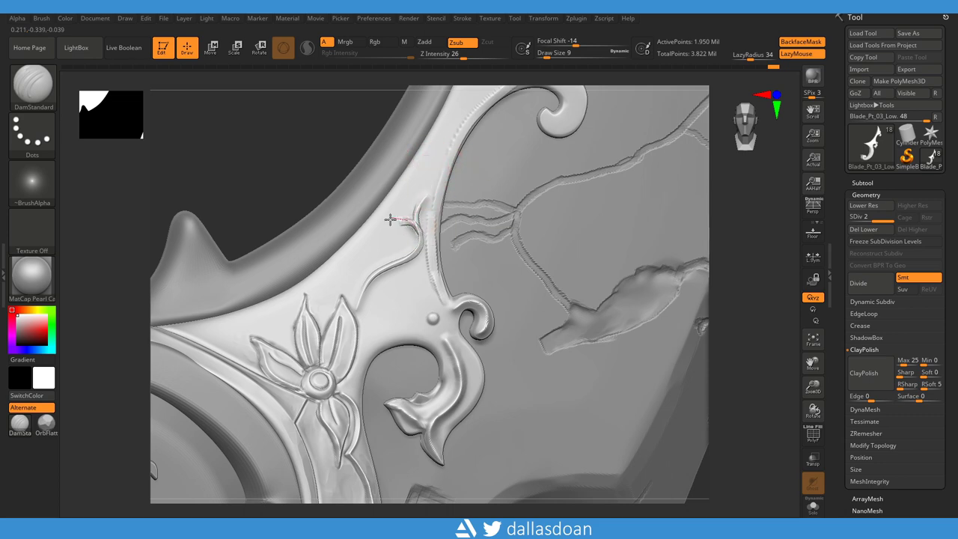
{"action": "mouse_move", "coordinate": [771, 239]}
{"action": "left_mouse_down"}
{"action": "mouse_move", "coordinate": [789, 215]}
{"action": "mouse_move", "coordinate": [798, 240]}
{"action": "left_mouse_up"}
{"action": "key", "text": "space"}
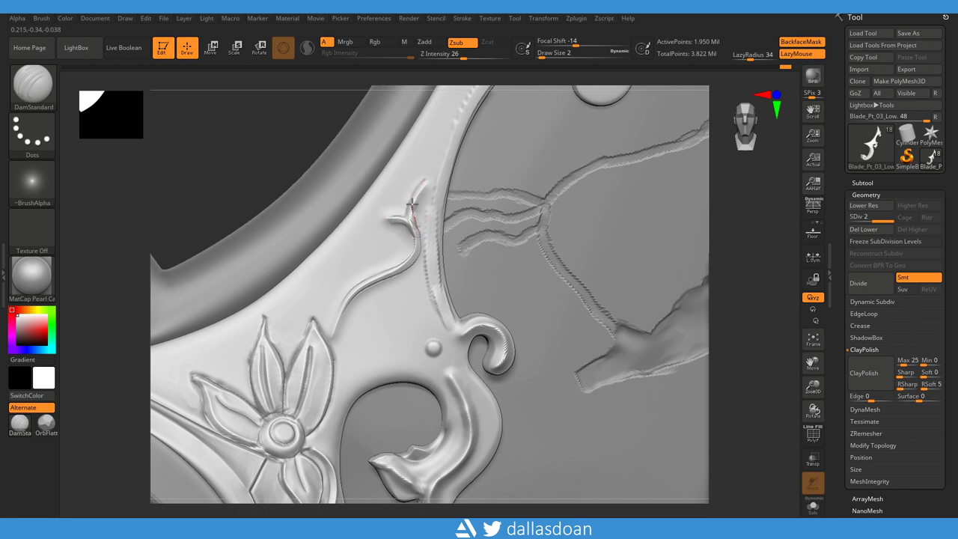
{"action": "left_click_drag", "start_coordinate": [427, 187], "coordinate": [448, 170]}
{"action": "mouse_move", "coordinate": [398, 224]}
{"action": "left_mouse_down", "text": "alt"}
{"action": "mouse_move", "coordinate": [746, 267]}
{"action": "mouse_move", "coordinate": [421, 201]}
{"action": "left_mouse_up", "text": "alt"}
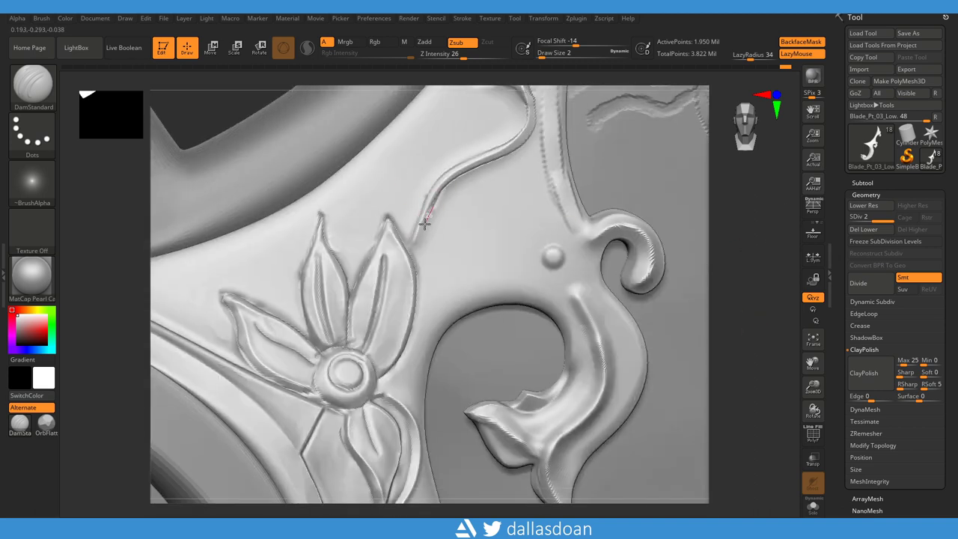
{"action": "mouse_move", "coordinate": [479, 237]}
{"action": "left_mouse_down", "text": "alt"}
{"action": "mouse_move", "coordinate": [737, 208]}
{"action": "mouse_move", "coordinate": [717, 209]}
{"action": "left_mouse_up", "text": "alt"}
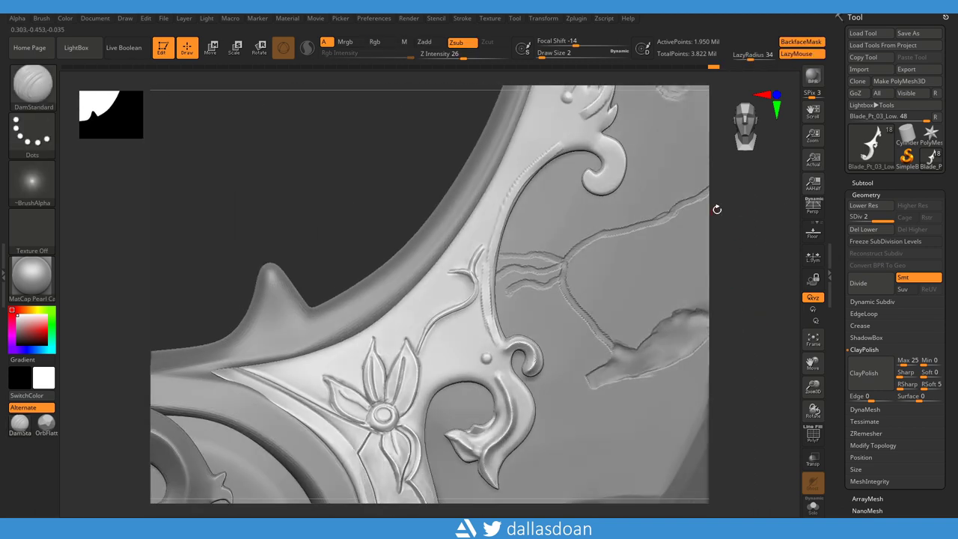
{"action": "key", "text": "shift"}
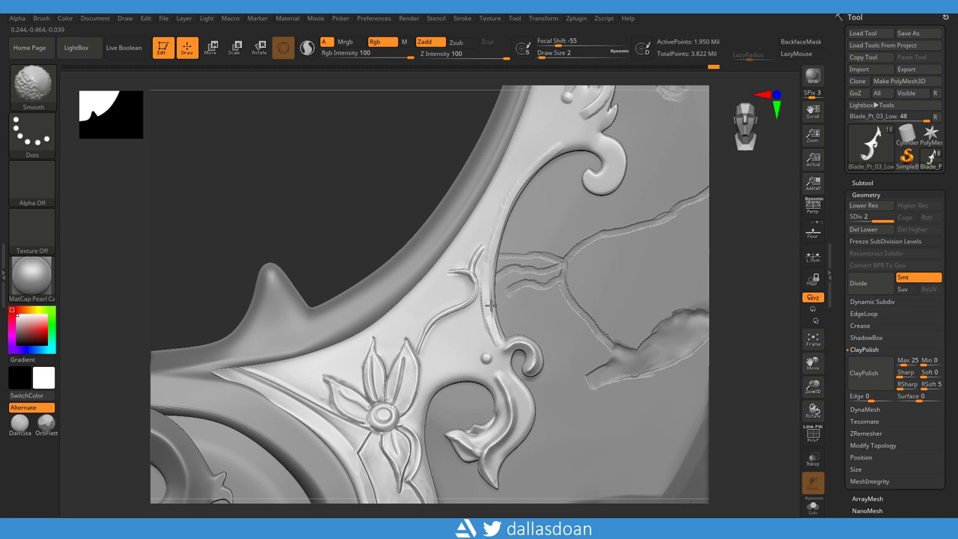
- Raise carving depth to 30 and groove the upper vine, ending at brush size 3
{"action": "left_click_drag", "start_coordinate": [497, 345], "coordinate": [581, 144], "text": "alt"}
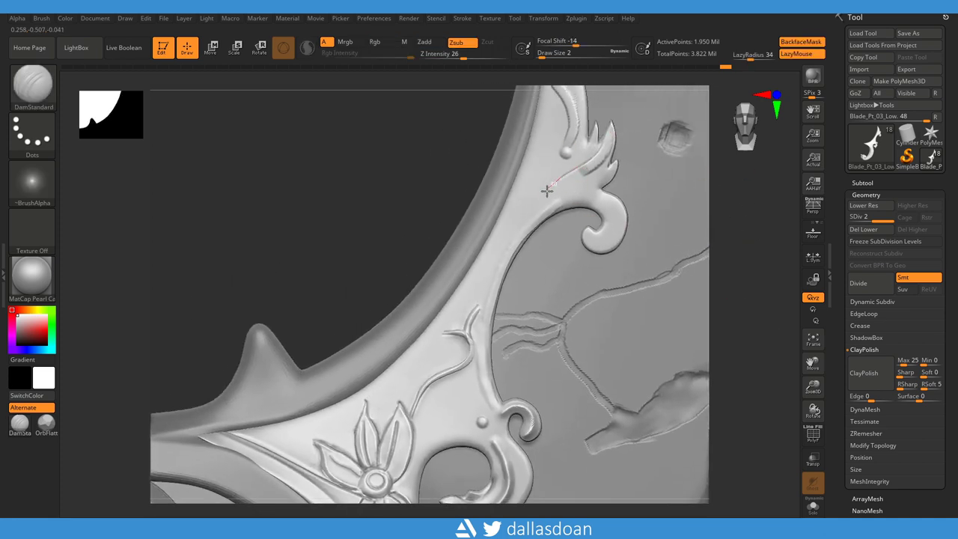
{"action": "mouse_move", "coordinate": [543, 221]}
{"action": "left_mouse_down"}
{"action": "mouse_move", "coordinate": [755, 271]}
{"action": "mouse_move", "coordinate": [435, 226]}
{"action": "left_mouse_up"}
{"action": "mouse_move", "coordinate": [402, 282]}
{"action": "left_mouse_down", "text": "alt"}
{"action": "mouse_move", "coordinate": [785, 209]}
{"action": "mouse_move", "coordinate": [727, 209]}
{"action": "mouse_move", "coordinate": [480, 154]}
{"action": "left_mouse_up", "text": "alt"}
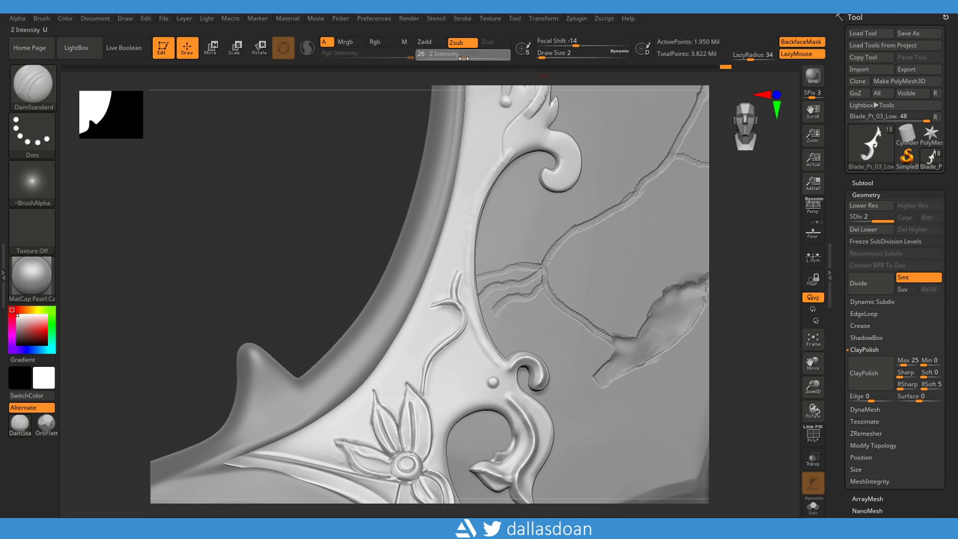
{"action": "left_click_drag", "start_coordinate": [464, 57], "coordinate": [467, 57]}
{"action": "key", "text": "bracketright"}
{"action": "key", "text": "bracketright"}
{"action": "mouse_move", "coordinate": [495, 164]}
{"action": "left_mouse_down"}
{"action": "mouse_move", "coordinate": [486, 176]}
{"action": "mouse_move", "coordinate": [493, 166]}
{"action": "left_mouse_up"}
{"action": "key", "text": "bracketleft"}
{"action": "key", "text": "bracketleft"}
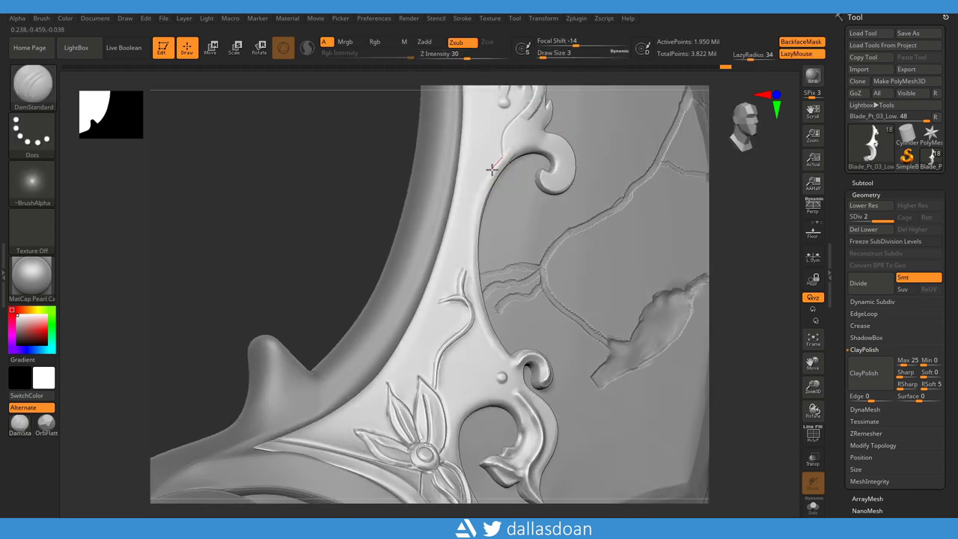
{"action": "right_click_drag", "start_coordinate": [475, 195], "coordinate": [487, 202]}
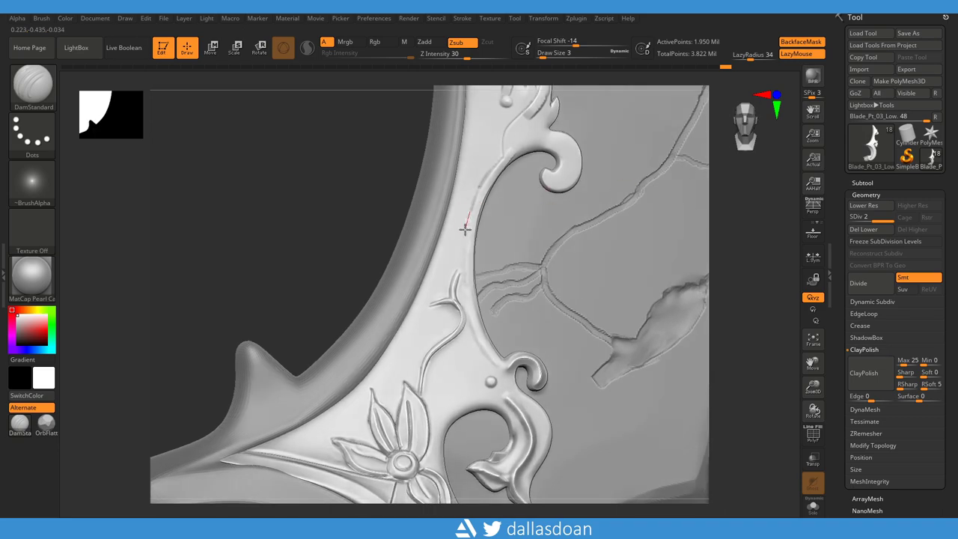
{"action": "right_click_drag", "start_coordinate": [706, 216], "coordinate": [398, 219]}
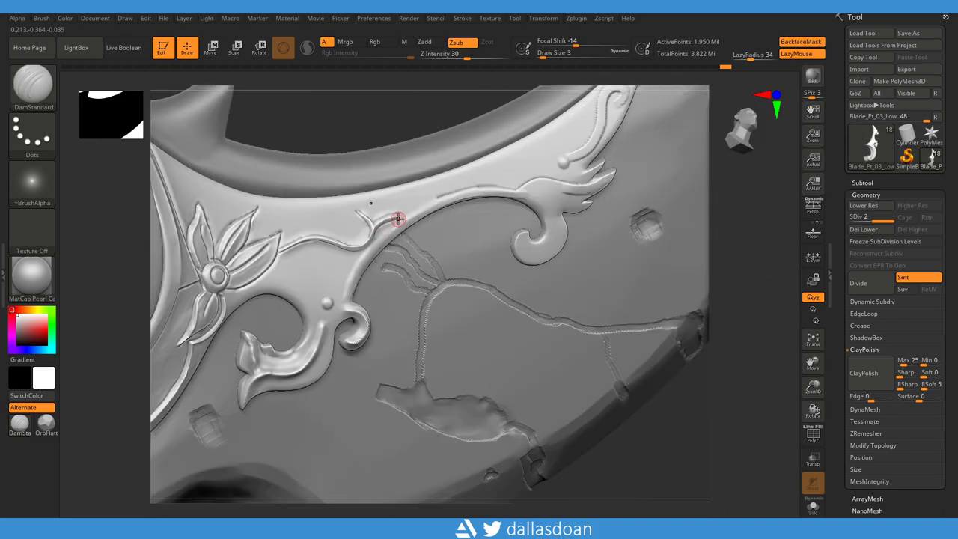
- Trace grooves down the petal edge and along the upper vine
{"action": "right_click_drag", "start_coordinate": [444, 195], "coordinate": [340, 294]}
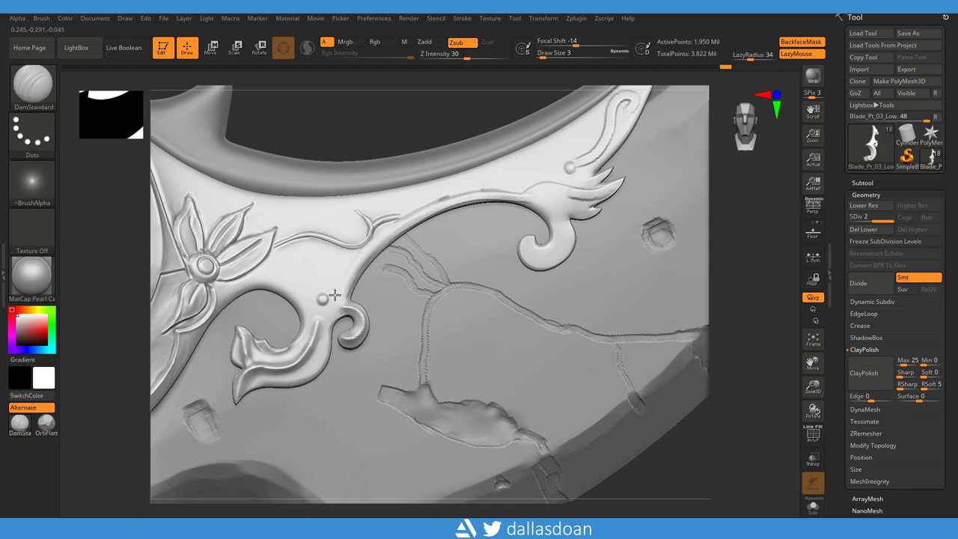
{"action": "right_click_drag", "start_coordinate": [402, 217], "coordinate": [620, 187]}
{"action": "right_click_drag", "start_coordinate": [712, 269], "coordinate": [360, 210]}
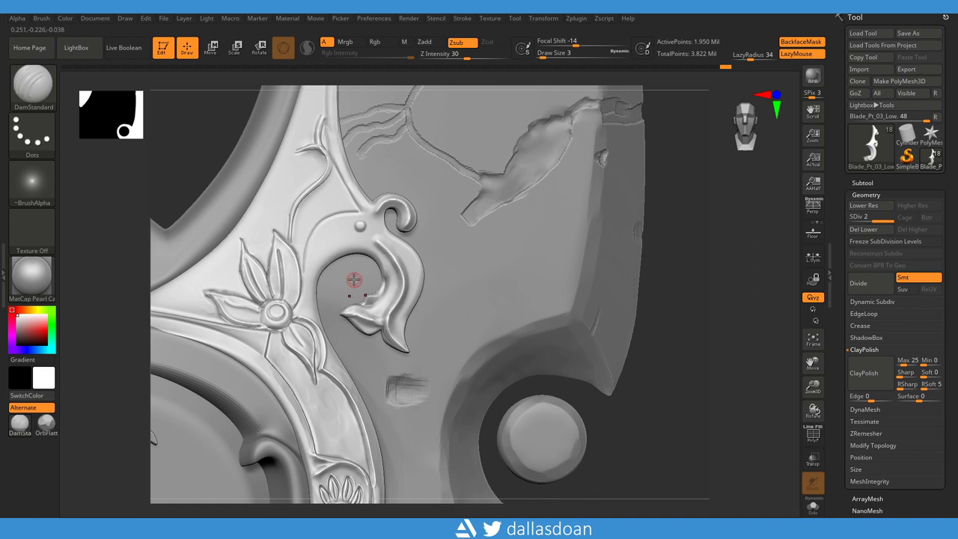
{"action": "mouse_move", "coordinate": [585, 203]}
{"action": "right_mouse_down", "text": "alt"}
{"action": "mouse_move", "coordinate": [438, 252]}
{"action": "mouse_move", "coordinate": [352, 313]}
{"action": "right_mouse_up", "text": "alt"}
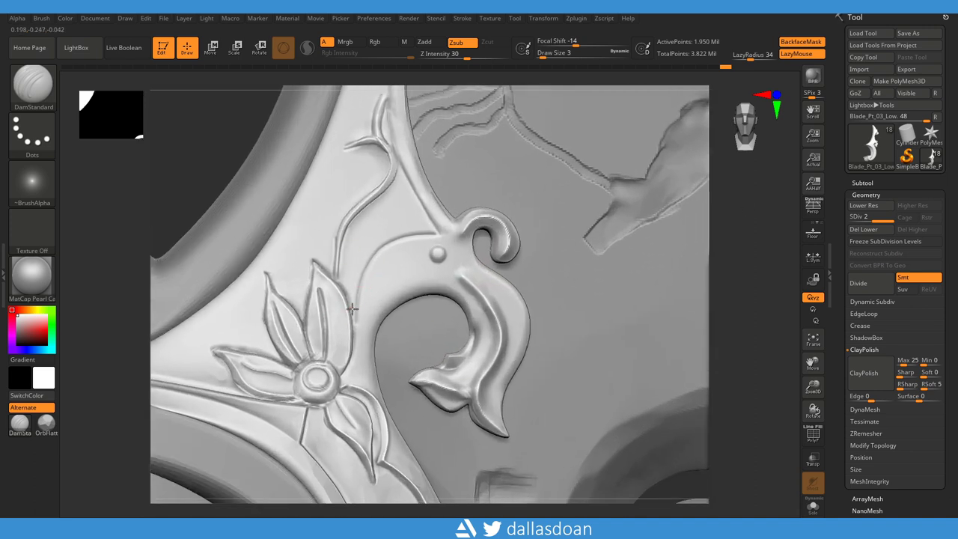
{"action": "left_click_drag", "start_coordinate": [353, 276], "coordinate": [354, 297]}
{"action": "left_click_drag", "start_coordinate": [435, 230], "coordinate": [423, 214]}
{"action": "left_click_drag", "start_coordinate": [396, 165], "coordinate": [391, 154]}
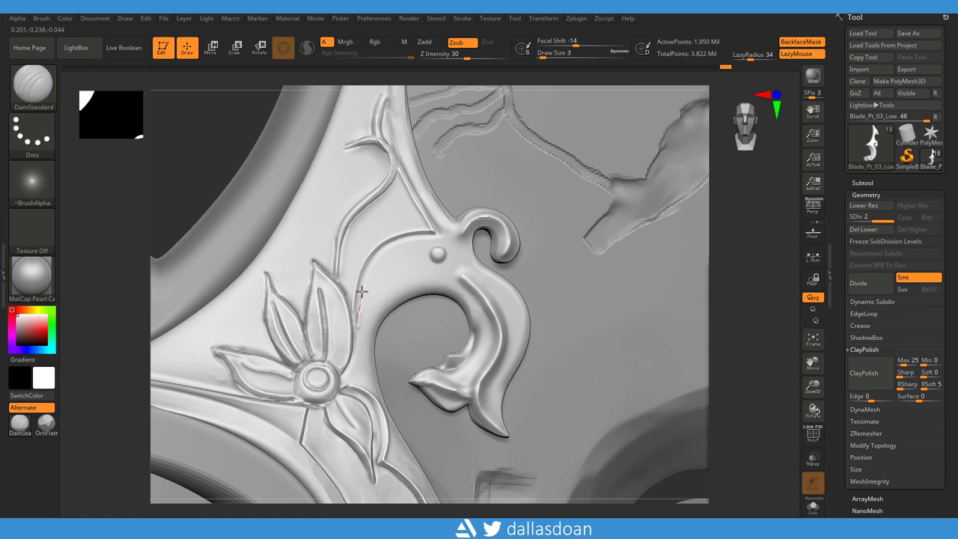
- Carve grooves along the stem beside the petal, toward the small bulb and up the stem
{"action": "left_click_drag", "start_coordinate": [369, 265], "coordinate": [398, 242]}
{"action": "mouse_move", "coordinate": [357, 327]}
{"action": "left_mouse_down"}
{"action": "mouse_move", "coordinate": [365, 288]}
{"action": "mouse_move", "coordinate": [358, 313]}
{"action": "left_mouse_up"}
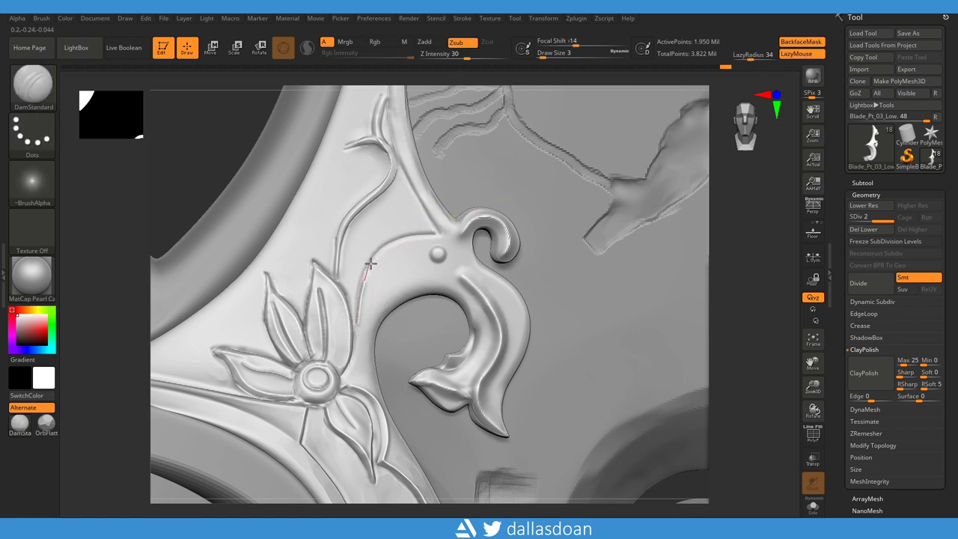
{"action": "left_click_drag", "start_coordinate": [421, 235], "coordinate": [449, 241]}
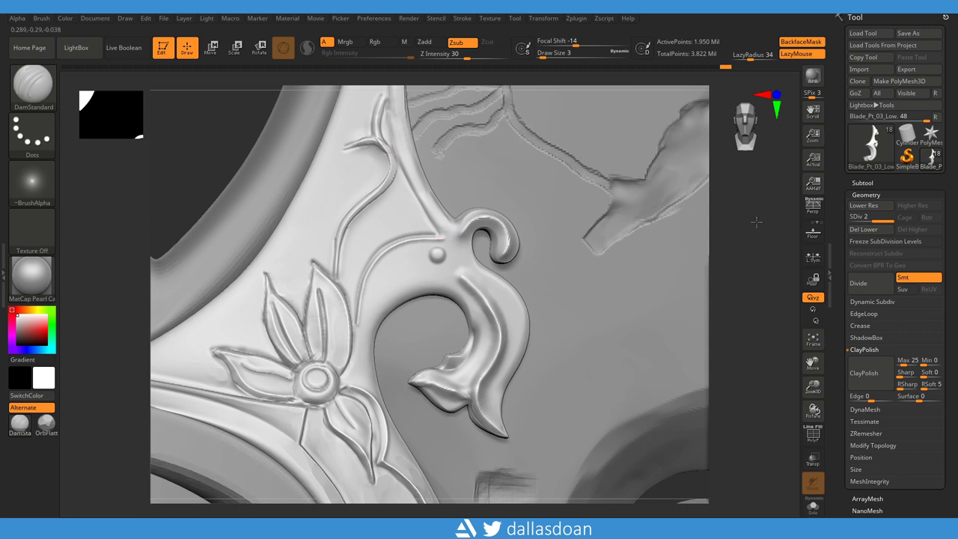
{"action": "left_click_drag", "start_coordinate": [749, 203], "coordinate": [458, 291], "text": "alt"}
{"action": "left_click_drag", "start_coordinate": [432, 253], "coordinate": [441, 238]}
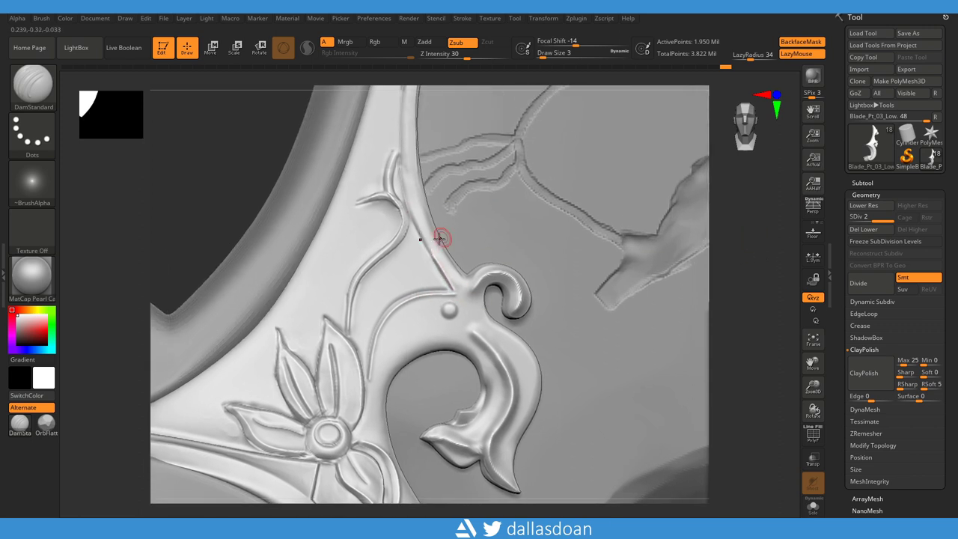
{"action": "left_click_drag", "start_coordinate": [402, 161], "coordinate": [427, 111]}
{"action": "mouse_move", "coordinate": [670, 244]}
{"action": "left_mouse_down"}
{"action": "mouse_move", "coordinate": [739, 218]}
{"action": "mouse_move", "coordinate": [740, 185]}
{"action": "mouse_move", "coordinate": [473, 182]}
{"action": "mouse_move", "coordinate": [419, 217]}
{"action": "left_mouse_up"}
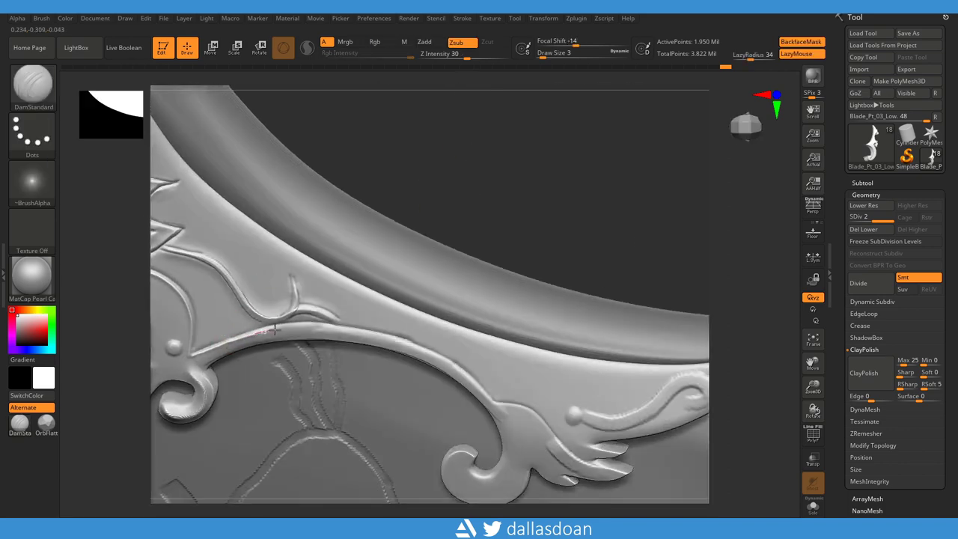
{"action": "mouse_move", "coordinate": [351, 329]}
{"action": "left_mouse_down"}
{"action": "mouse_move", "coordinate": [464, 220]}
{"action": "mouse_move", "coordinate": [289, 299]}
{"action": "mouse_move", "coordinate": [380, 146]}
{"action": "mouse_move", "coordinate": [385, 284]}
{"action": "left_mouse_up"}
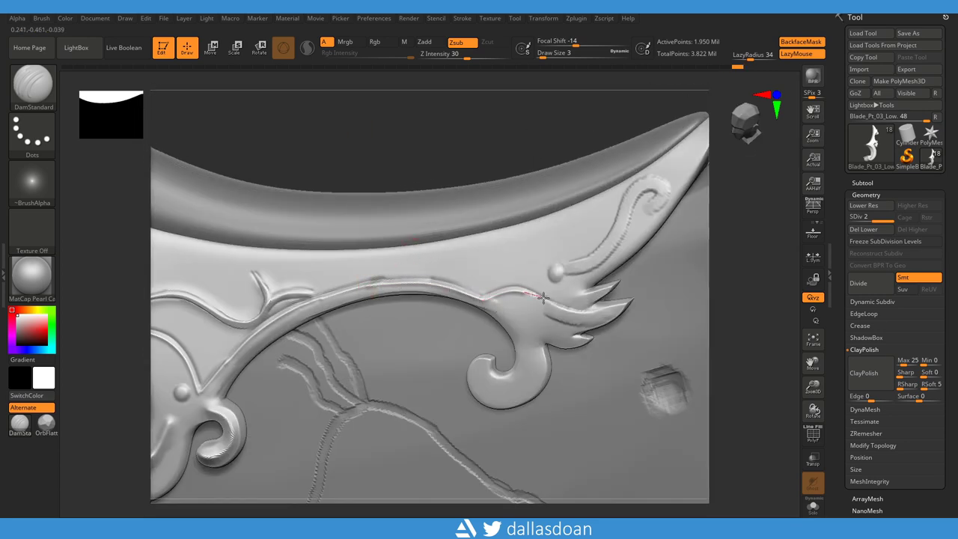
{"action": "left_click_drag", "start_coordinate": [748, 314], "coordinate": [744, 274]}
- Return to DamStandard and deepen the crease along the spiky leaf edge
{"action": "key", "text": "b"}
{"action": "key", "text": "o"}
{"action": "key", "text": "f"}
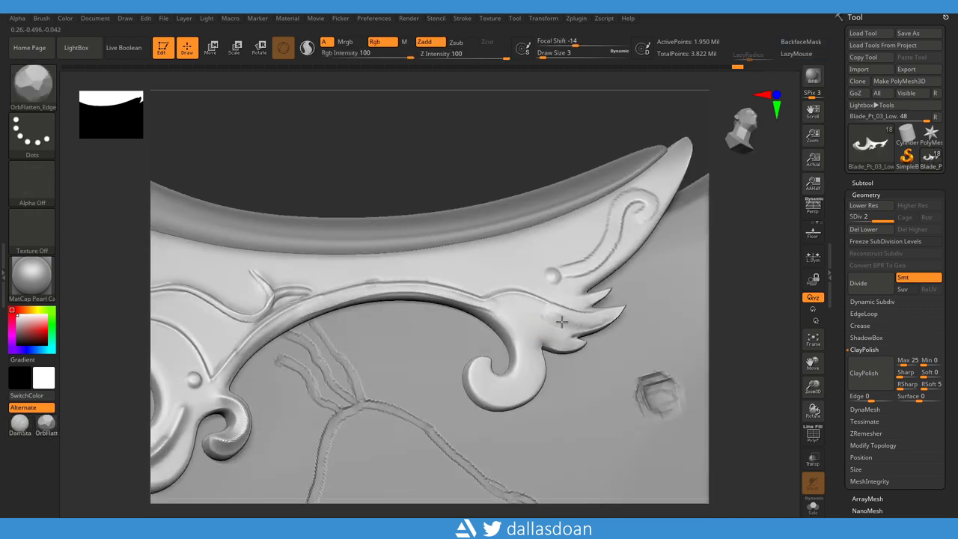
{"action": "right_click_drag", "start_coordinate": [559, 320], "coordinate": [574, 338]}
{"action": "key", "text": "ctrl"}
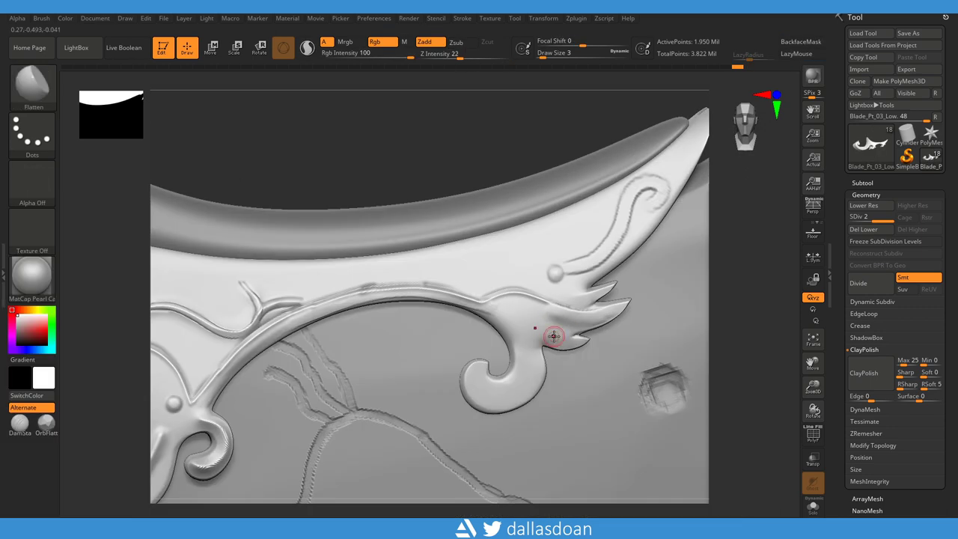
{"action": "right_click_drag", "start_coordinate": [552, 321], "coordinate": [557, 323]}
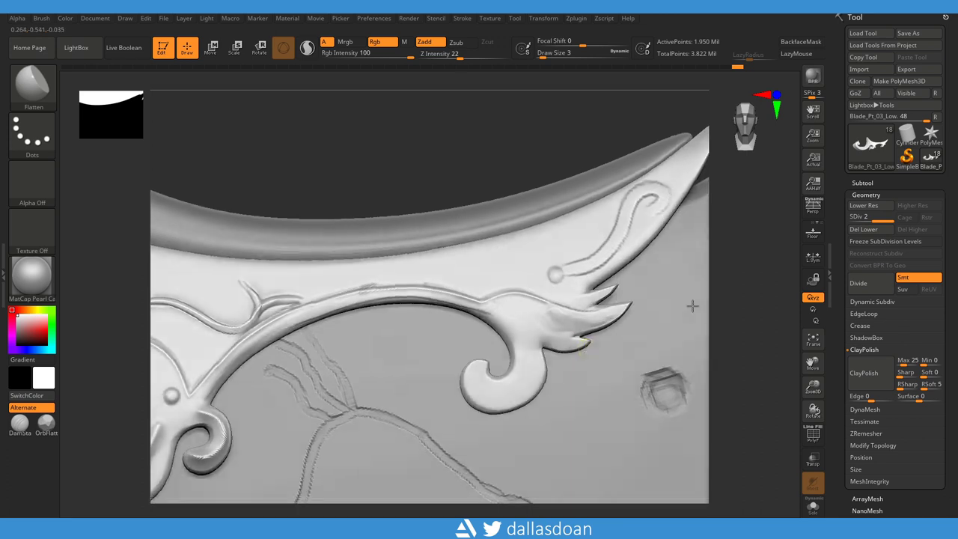
{"action": "right_click_drag", "start_coordinate": [691, 315], "coordinate": [685, 322]}
{"action": "left_click", "coordinate": [22, 426]}
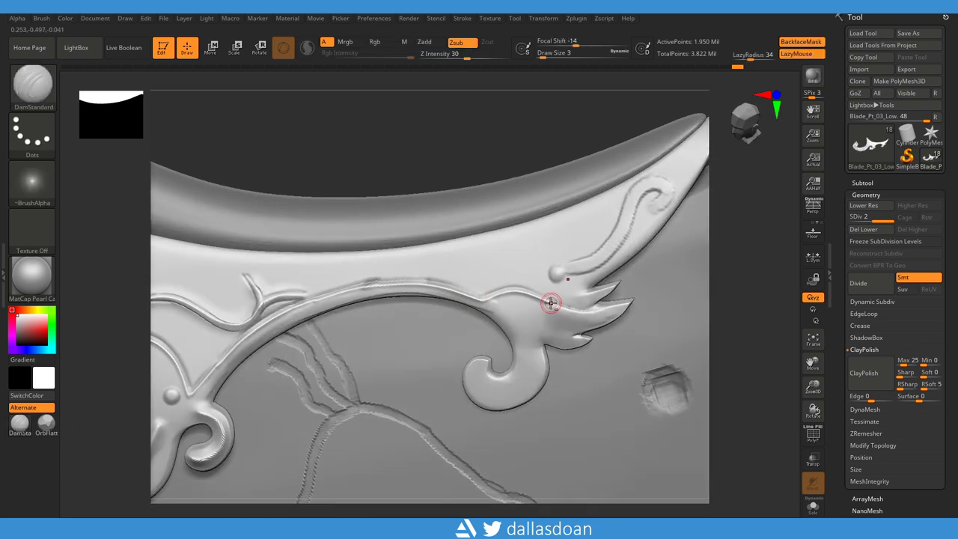
{"action": "mouse_move", "coordinate": [602, 314]}
{"action": "left_mouse_down"}
{"action": "mouse_move", "coordinate": [582, 299]}
{"action": "mouse_move", "coordinate": [552, 302]}
{"action": "left_mouse_up"}
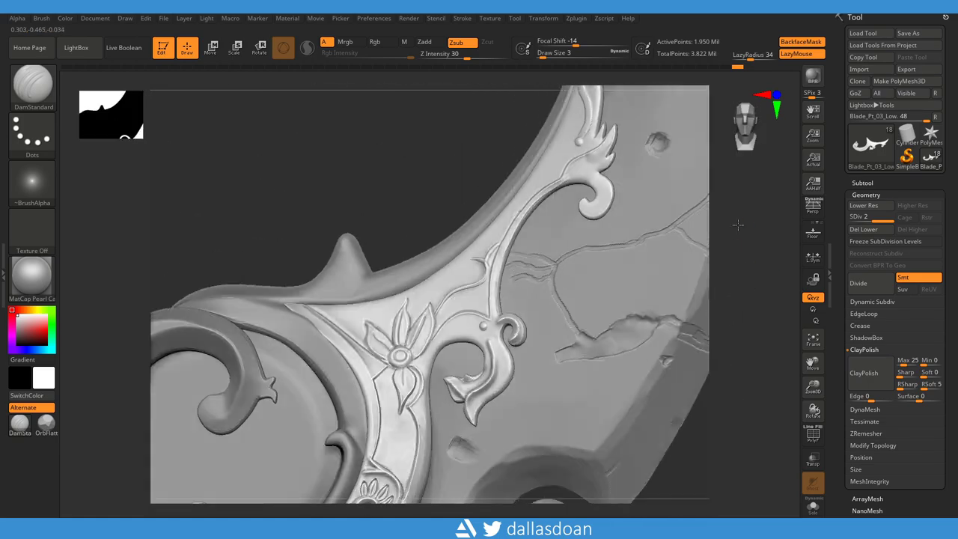
{"action": "left_click_drag", "start_coordinate": [731, 388], "coordinate": [659, 324]}
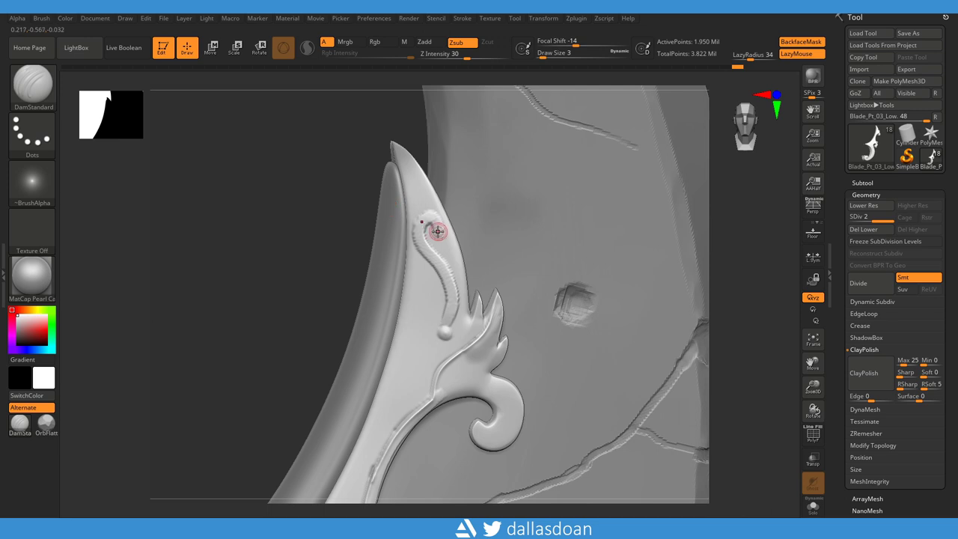
- Carve and smooth grooves around the ornament's ear-shaped curl and its left edge
{"action": "left_click_drag", "start_coordinate": [430, 258], "coordinate": [454, 300]}
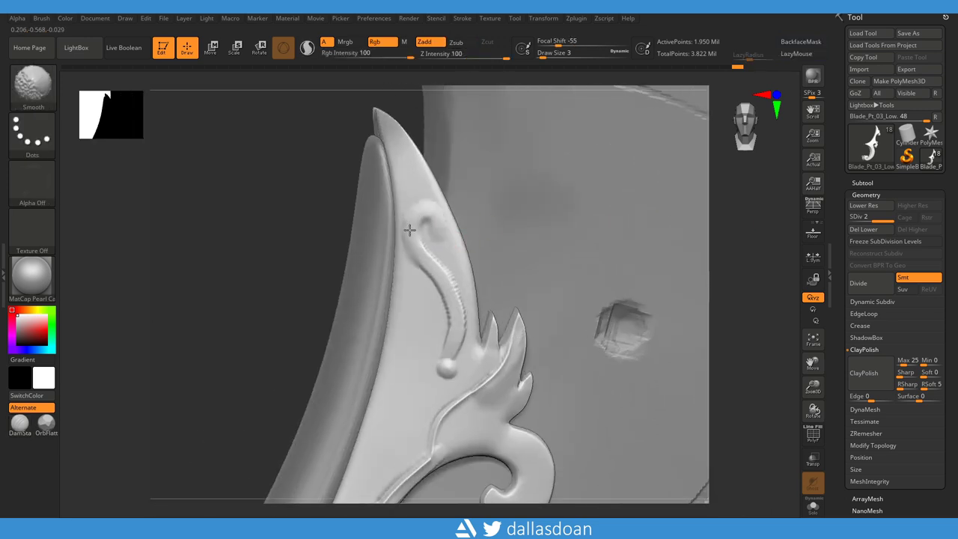
{"action": "left_click_drag", "start_coordinate": [409, 229], "coordinate": [462, 342], "text": "shift"}
{"action": "key", "text": "space"}
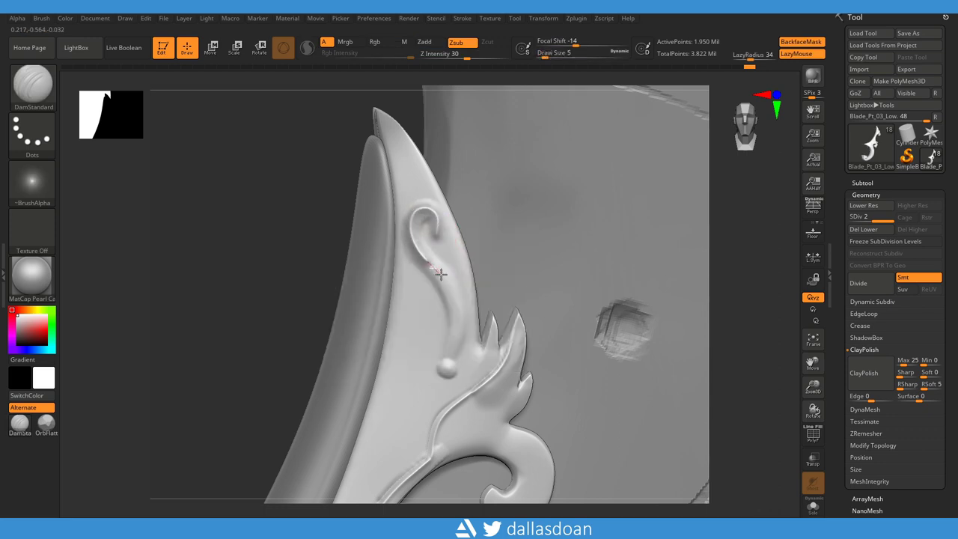
{"action": "left_click_drag", "start_coordinate": [411, 244], "coordinate": [451, 315]}
{"action": "mouse_move", "coordinate": [499, 285]}
{"action": "left_mouse_down", "text": "shift"}
{"action": "mouse_move", "coordinate": [439, 229]}
{"action": "mouse_move", "coordinate": [428, 261]}
{"action": "left_mouse_up", "text": "shift"}
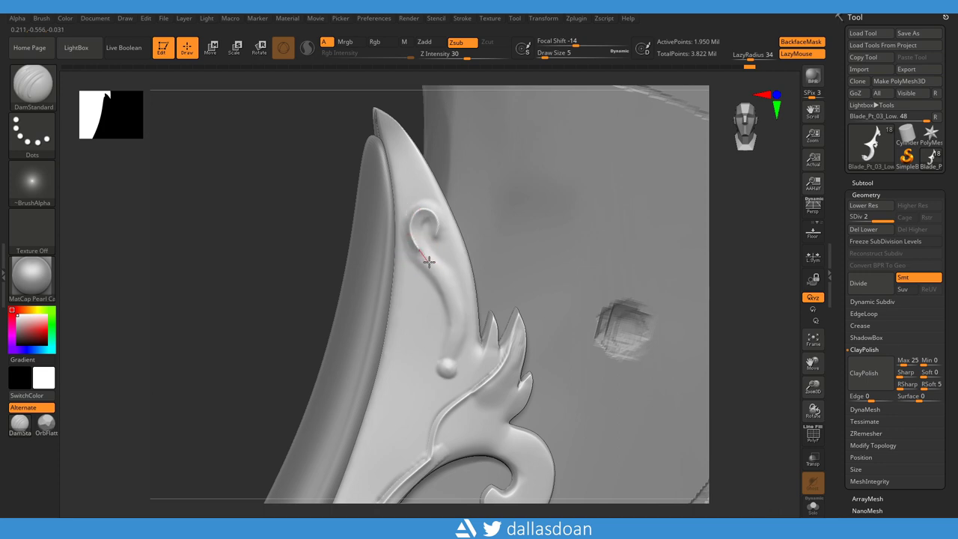
{"action": "left_click_drag", "start_coordinate": [457, 305], "coordinate": [454, 298]}
{"action": "right_click_drag", "start_coordinate": [524, 247], "coordinate": [614, 176]}
{"action": "mouse_move", "coordinate": [427, 223]}
{"action": "left_mouse_down"}
{"action": "mouse_move", "coordinate": [443, 212]}
{"action": "mouse_move", "coordinate": [402, 167]}
{"action": "left_mouse_up"}
{"action": "left_click_drag", "start_coordinate": [381, 227], "coordinate": [404, 264]}
- Groove down the curl's stem and deepen the spiral groove around the curl
{"action": "right_click_drag", "start_coordinate": [492, 256], "coordinate": [496, 191], "text": "alt"}
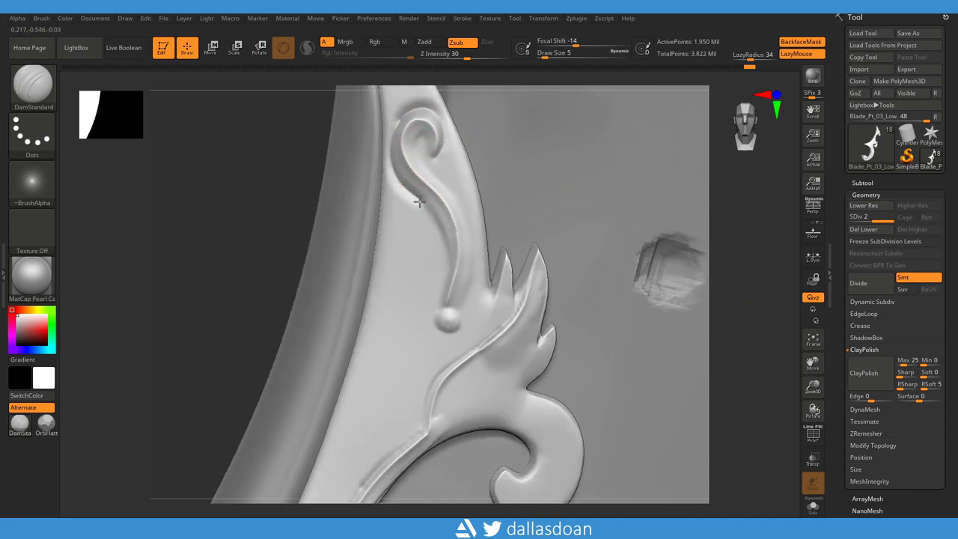
{"action": "mouse_move", "coordinate": [442, 227]}
{"action": "left_mouse_down"}
{"action": "mouse_move", "coordinate": [439, 214]}
{"action": "mouse_move", "coordinate": [447, 267]}
{"action": "mouse_move", "coordinate": [428, 316]}
{"action": "left_mouse_up"}
{"action": "right_click_drag", "start_coordinate": [427, 317], "coordinate": [437, 170]}
{"action": "left_click_drag", "start_coordinate": [437, 171], "coordinate": [473, 228]}
{"action": "right_click_drag", "start_coordinate": [474, 227], "coordinate": [479, 177], "text": "alt"}
{"action": "mouse_move", "coordinate": [479, 177]}
{"action": "left_mouse_down"}
{"action": "mouse_move", "coordinate": [496, 250]}
{"action": "mouse_move", "coordinate": [466, 300]}
{"action": "left_mouse_up"}
{"action": "left_click_drag", "start_coordinate": [749, 265], "coordinate": [737, 221]}
- Smooth around the small knob and shrink the brush to outline it
{"action": "left_click_drag", "start_coordinate": [680, 244], "coordinate": [435, 227], "text": "alt"}
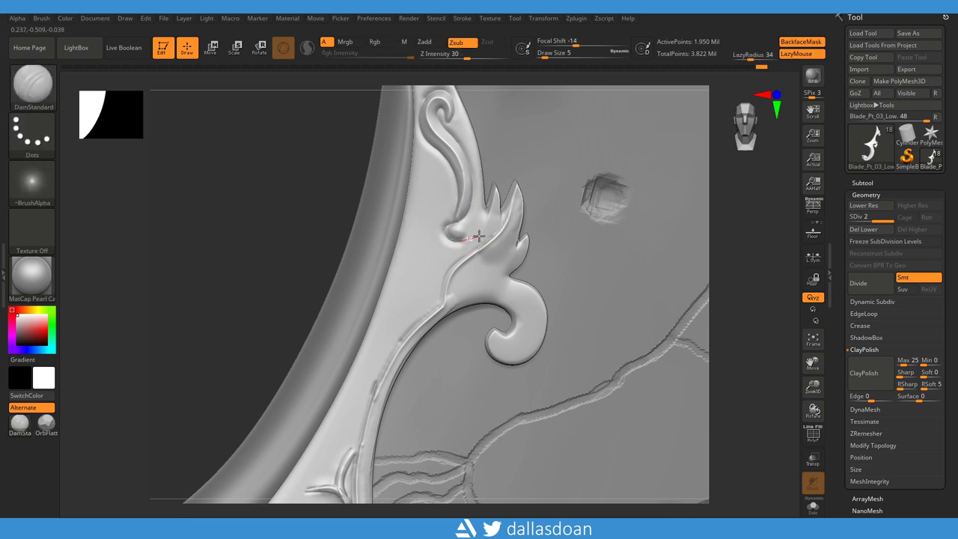
{"action": "right_click_drag", "start_coordinate": [487, 262], "coordinate": [454, 231]}
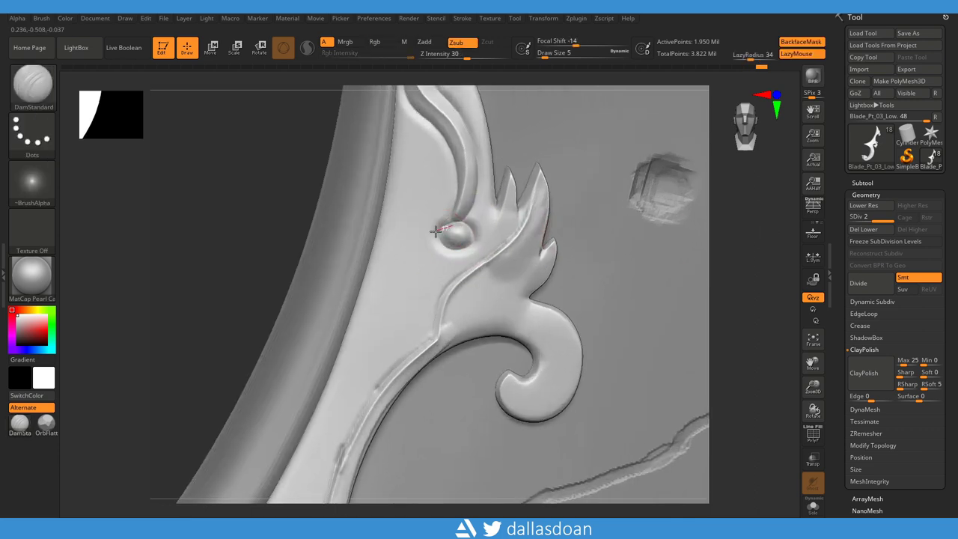
{"action": "left_click_drag", "start_coordinate": [487, 277], "coordinate": [453, 228], "text": "shift"}
{"action": "right_click", "coordinate": [442, 231]}
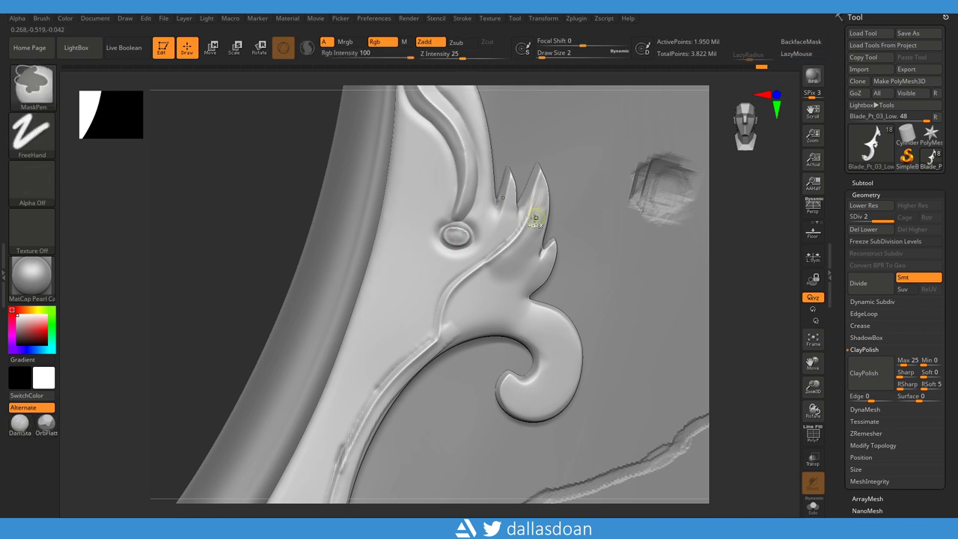
{"action": "mouse_move", "coordinate": [454, 224]}
{"action": "right_mouse_down"}
{"action": "mouse_move", "coordinate": [629, 226]}
{"action": "mouse_move", "coordinate": [519, 240]}
{"action": "right_mouse_up"}
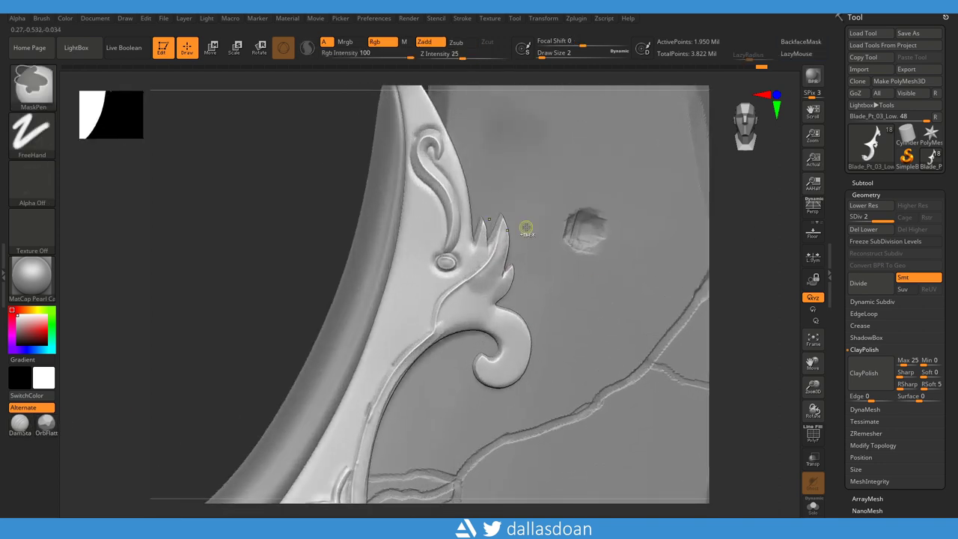
{"action": "right_click_drag", "start_coordinate": [496, 274], "coordinate": [443, 252], "text": "ctrl"}
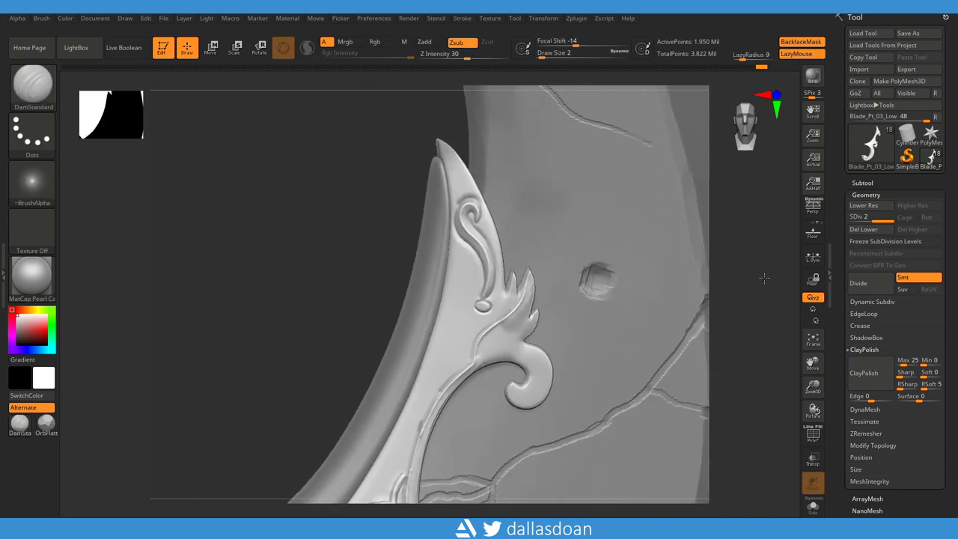
{"action": "key", "text": "space"}
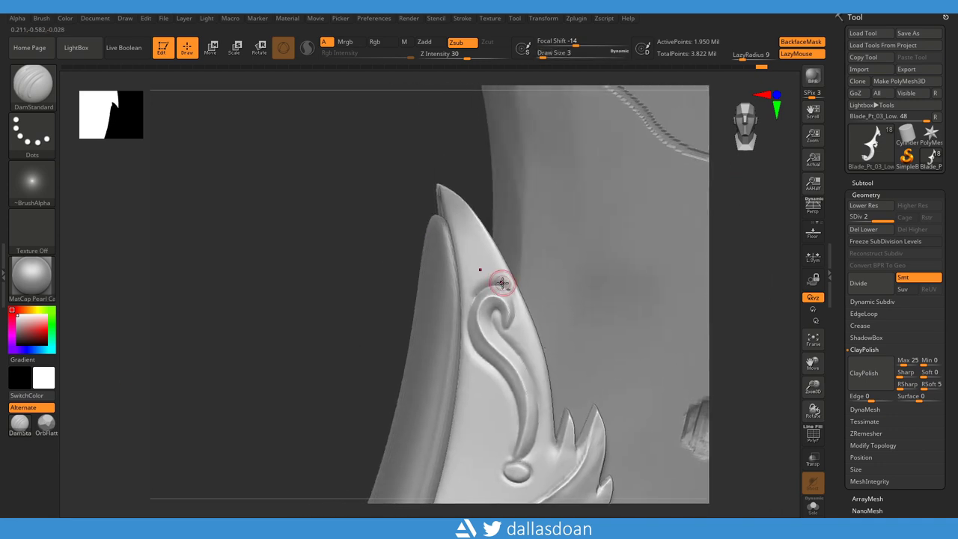
- With a larger LazyRadius, groove from the blade tip to the swirl, then set brush size 3
{"action": "left_click_drag", "start_coordinate": [736, 56], "coordinate": [743, 56]}
{"action": "left_click_drag", "start_coordinate": [494, 279], "coordinate": [481, 248]}
{"action": "left_click_drag", "start_coordinate": [456, 218], "coordinate": [467, 239]}
{"action": "mouse_move", "coordinate": [476, 289]}
{"action": "left_mouse_down"}
{"action": "mouse_move", "coordinate": [492, 267]}
{"action": "mouse_move", "coordinate": [503, 279]}
{"action": "left_mouse_up"}
{"action": "mouse_move", "coordinate": [455, 207]}
{"action": "left_mouse_down"}
{"action": "mouse_move", "coordinate": [466, 267]}
{"action": "mouse_move", "coordinate": [496, 284]}
{"action": "left_mouse_up"}
{"action": "mouse_move", "coordinate": [719, 238]}
{"action": "left_mouse_down"}
{"action": "mouse_move", "coordinate": [750, 235]}
{"action": "mouse_move", "coordinate": [487, 274]}
{"action": "left_mouse_up"}
{"action": "key", "text": "space"}
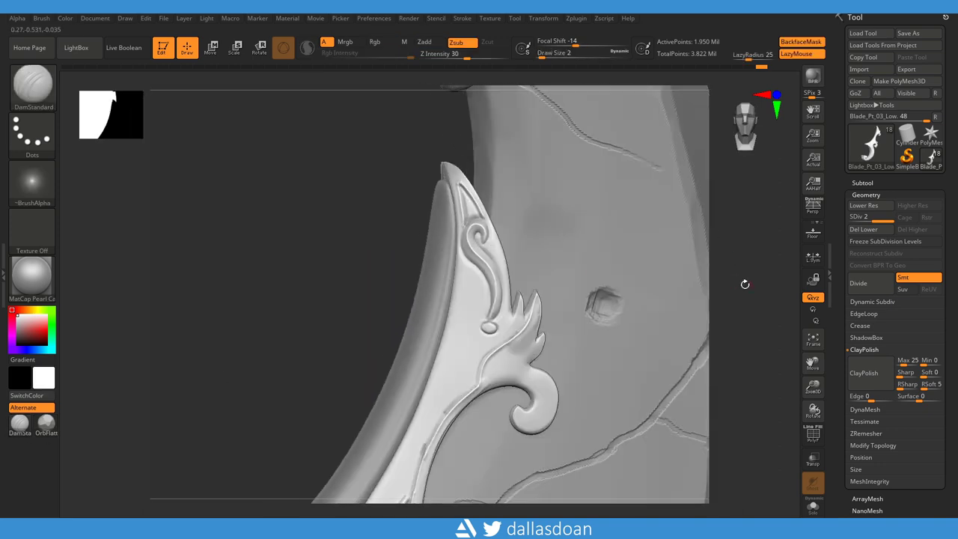
{"action": "left_click_drag", "start_coordinate": [469, 216], "coordinate": [473, 215]}
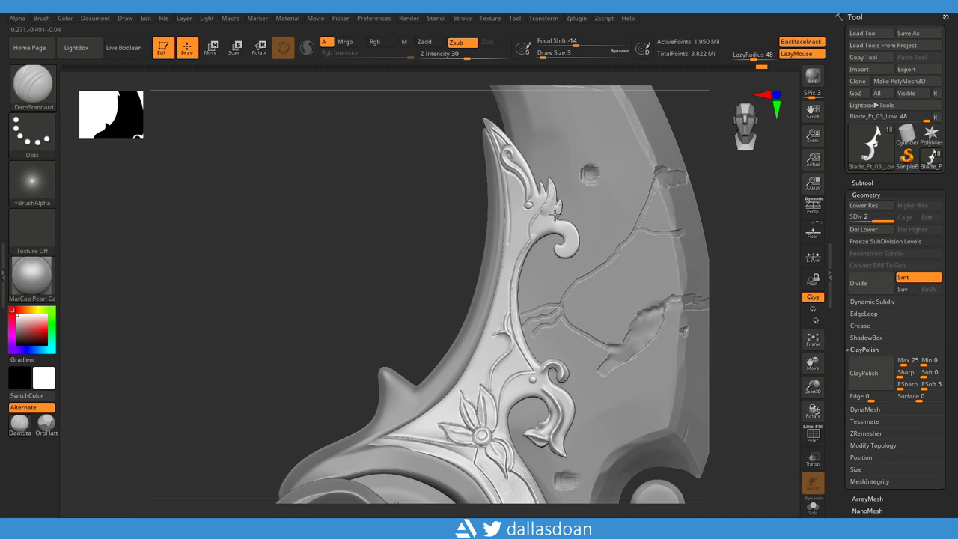
- Carve DamStandard grooves up the blade edge and along the ornament's upper ridge above the flower
{"action": "left_click_drag", "start_coordinate": [495, 244], "coordinate": [506, 182]}
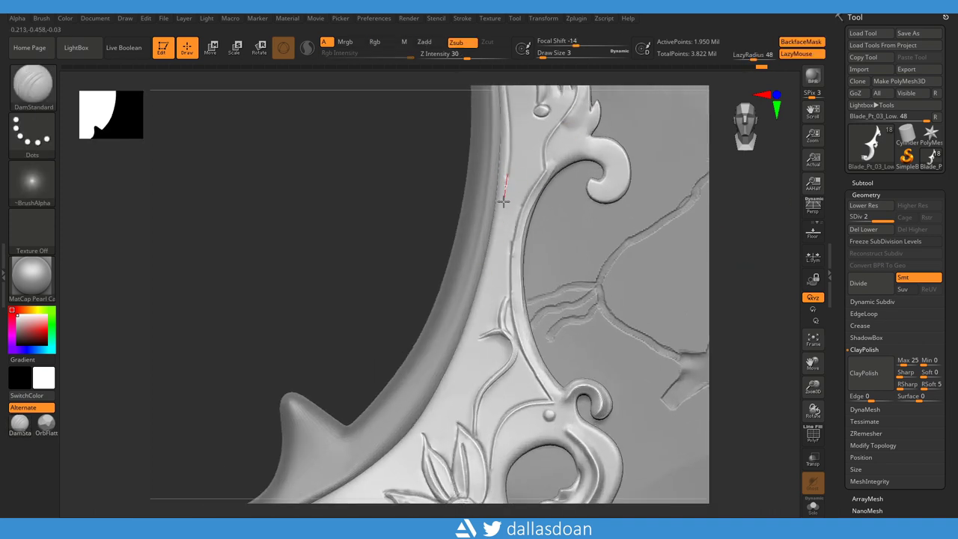
{"action": "mouse_move", "coordinate": [783, 274]}
{"action": "left_mouse_down"}
{"action": "mouse_move", "coordinate": [590, 149]}
{"action": "mouse_move", "coordinate": [618, 140]}
{"action": "mouse_move", "coordinate": [622, 157]}
{"action": "left_mouse_up"}
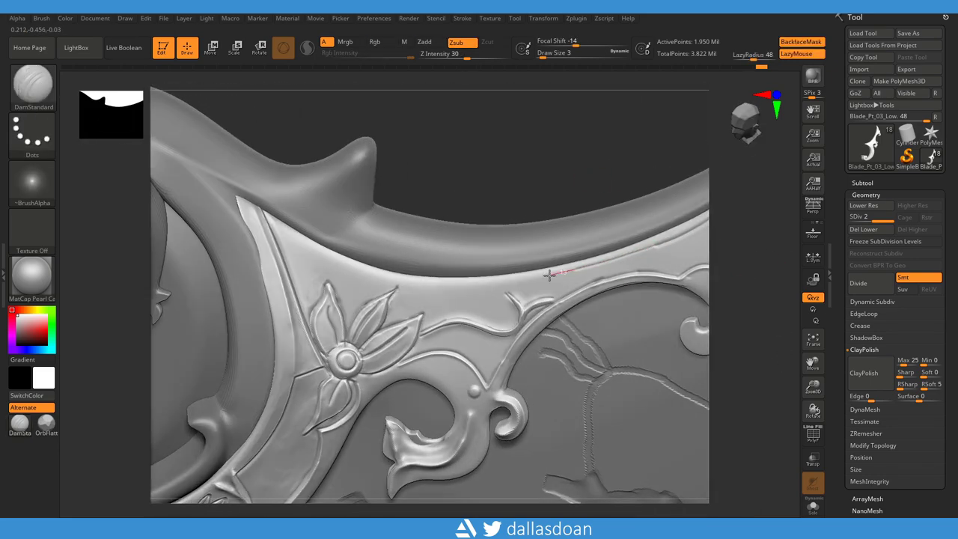
{"action": "right_click_drag", "start_coordinate": [439, 285], "coordinate": [514, 293], "text": "alt"}
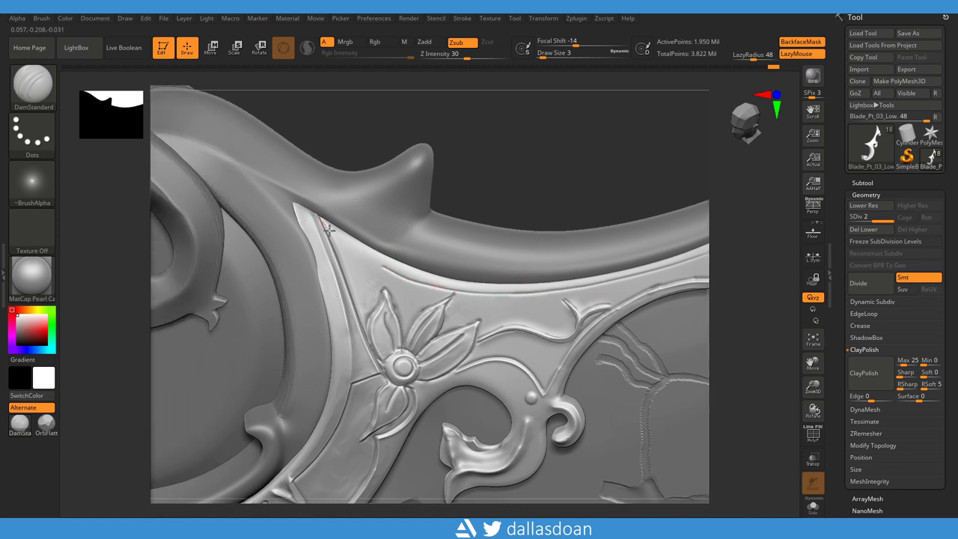
{"action": "left_click_drag", "start_coordinate": [361, 257], "coordinate": [443, 265]}
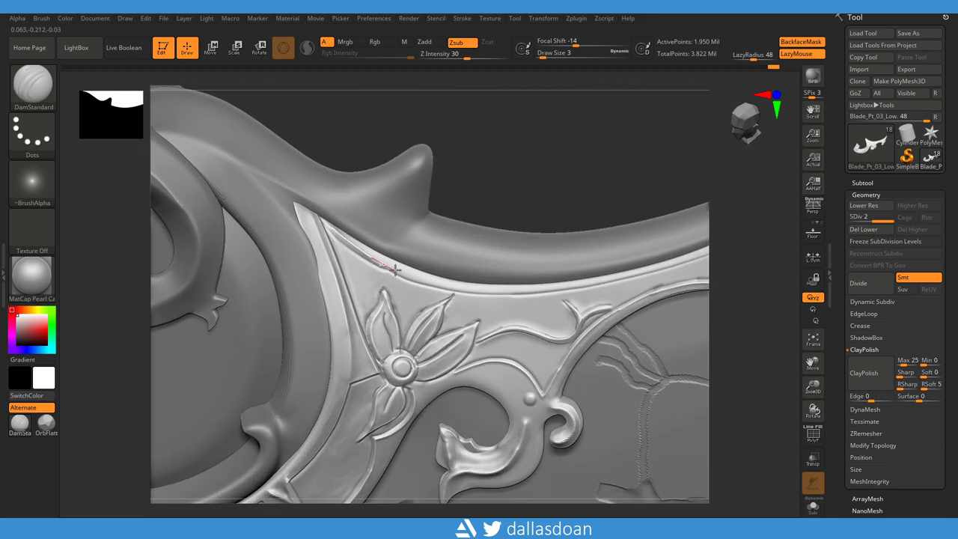
{"action": "left_click_drag", "start_coordinate": [749, 258], "coordinate": [305, 301]}
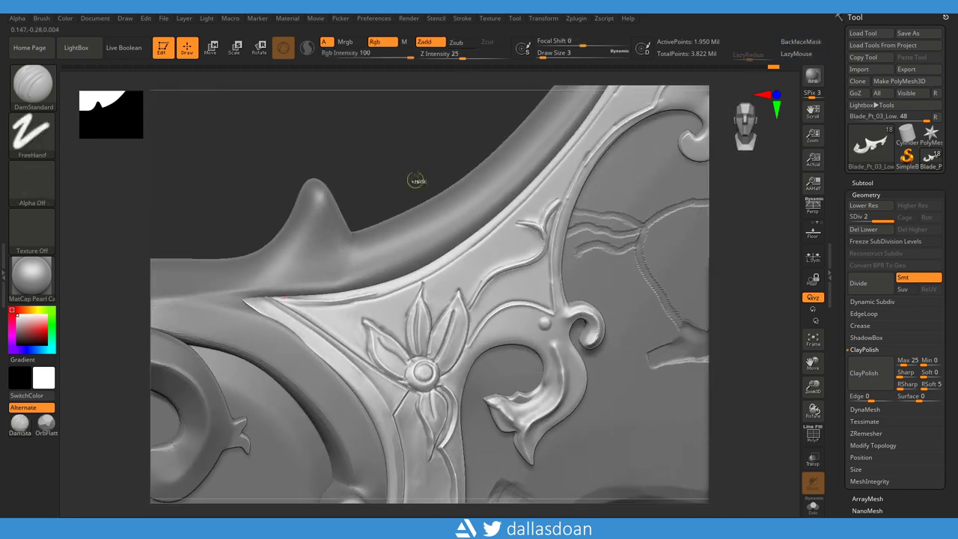
{"action": "mouse_move", "coordinate": [449, 264]}
{"action": "left_mouse_down"}
{"action": "mouse_move", "coordinate": [289, 301]}
{"action": "mouse_move", "coordinate": [381, 292]}
{"action": "left_mouse_up"}
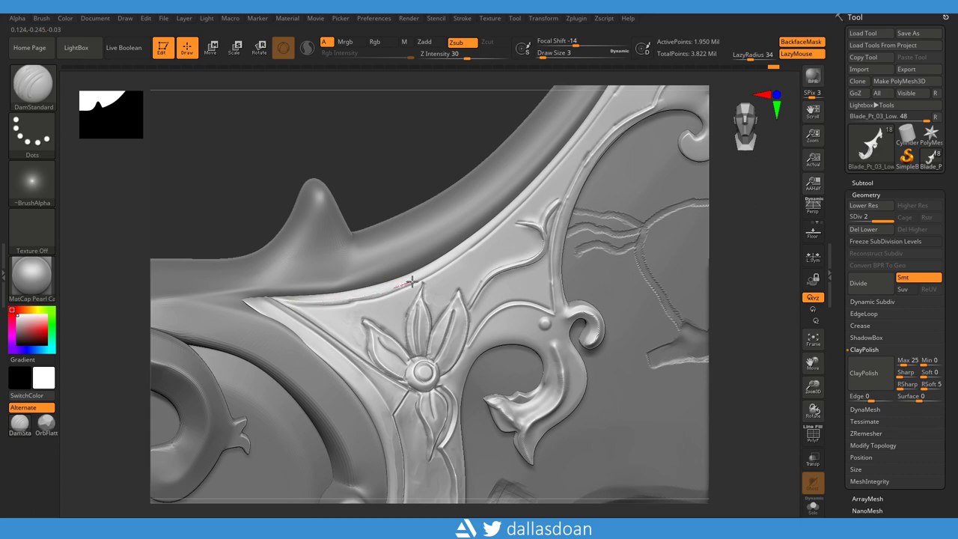
- Orbit around the blade to inspect the new grooves, closing in on the ornament
{"action": "mouse_move", "coordinate": [483, 235]}
{"action": "left_mouse_down"}
{"action": "mouse_move", "coordinate": [775, 305]}
{"action": "mouse_move", "coordinate": [745, 342]}
{"action": "mouse_move", "coordinate": [321, 225]}
{"action": "mouse_move", "coordinate": [460, 229]}
{"action": "left_mouse_up"}
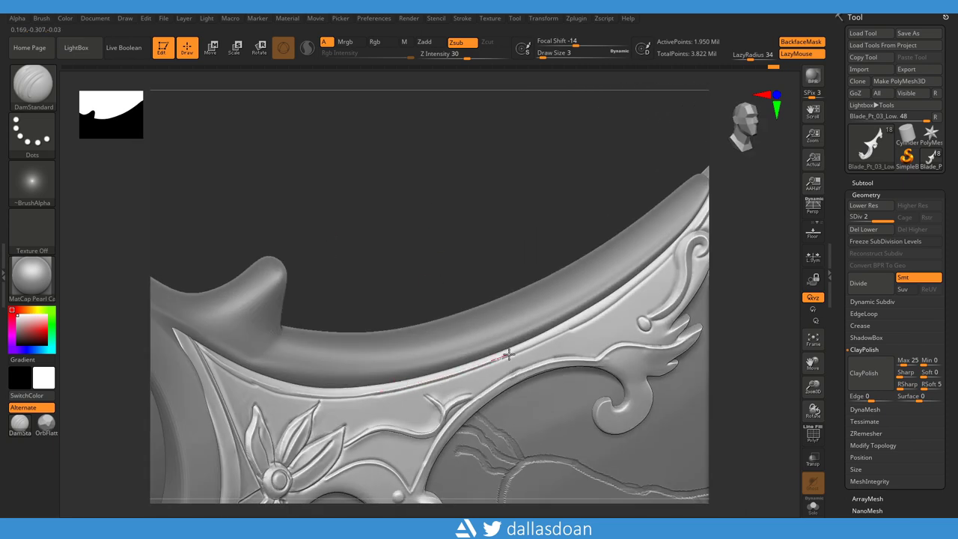
{"action": "mouse_move", "coordinate": [535, 342]}
{"action": "left_mouse_down"}
{"action": "mouse_move", "coordinate": [430, 214]}
{"action": "mouse_move", "coordinate": [496, 304]}
{"action": "mouse_move", "coordinate": [481, 220]}
{"action": "left_mouse_up"}
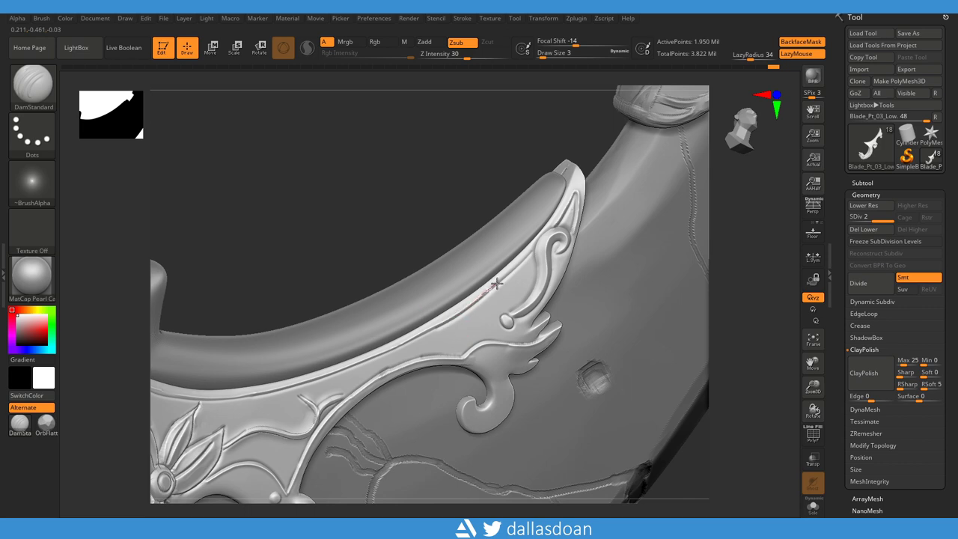
{"action": "mouse_move", "coordinate": [539, 239]}
{"action": "left_mouse_down"}
{"action": "mouse_move", "coordinate": [468, 180]}
{"action": "mouse_move", "coordinate": [524, 279]}
{"action": "left_mouse_up"}
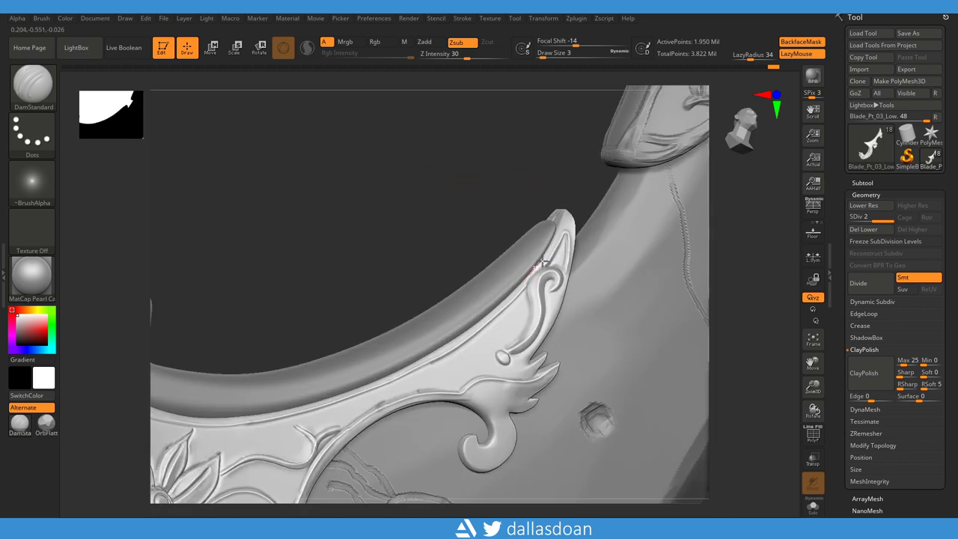
{"action": "mouse_move", "coordinate": [568, 255]}
{"action": "left_mouse_down"}
{"action": "mouse_move", "coordinate": [676, 280]}
{"action": "mouse_move", "coordinate": [658, 269]}
{"action": "left_mouse_up"}
{"action": "left_click_drag", "start_coordinate": [647, 351], "coordinate": [491, 225], "text": "alt"}
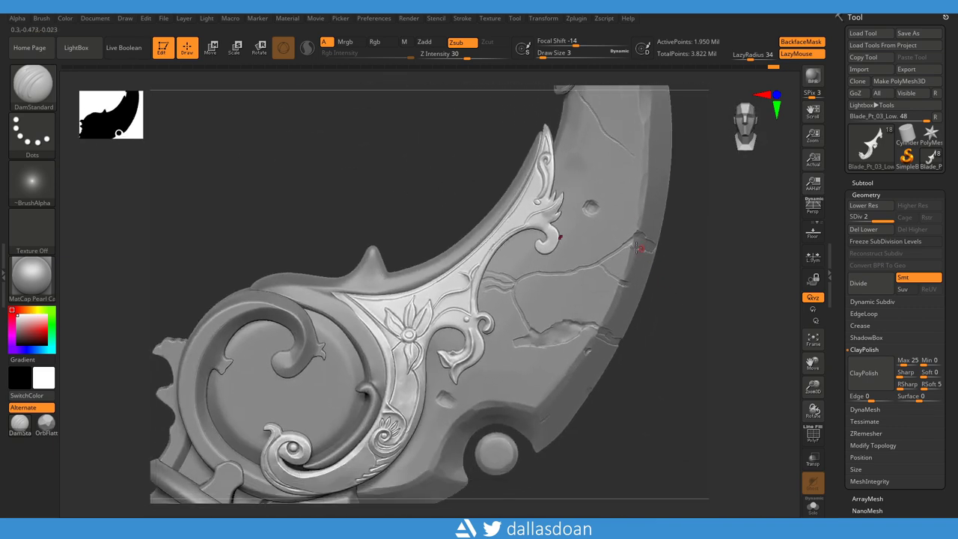
- Deepen the crease between the leaf spikes and carve along the upper spike's edge
{"action": "mouse_move", "coordinate": [532, 252]}
{"action": "left_mouse_down"}
{"action": "mouse_move", "coordinate": [739, 253]}
{"action": "mouse_move", "coordinate": [477, 287]}
{"action": "left_mouse_up"}
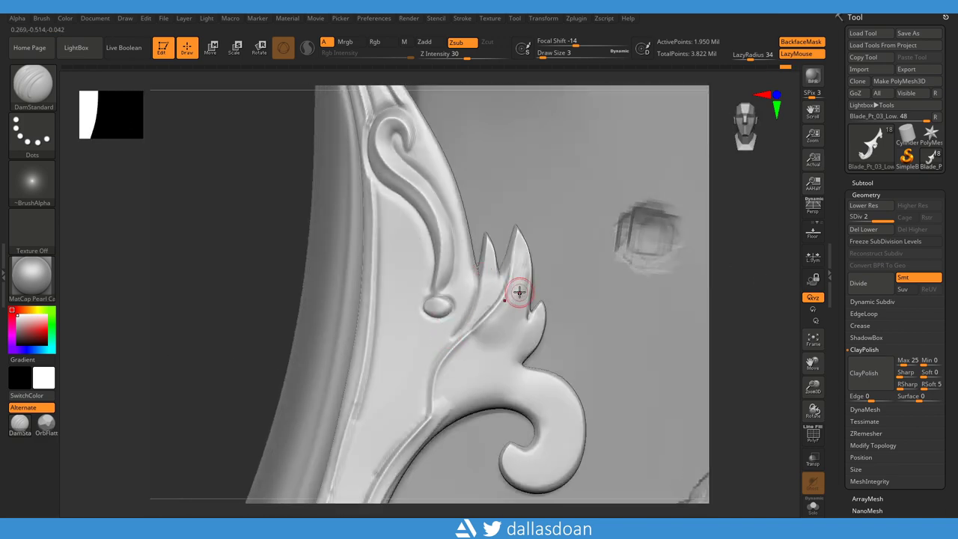
{"action": "key", "text": "ctrl"}
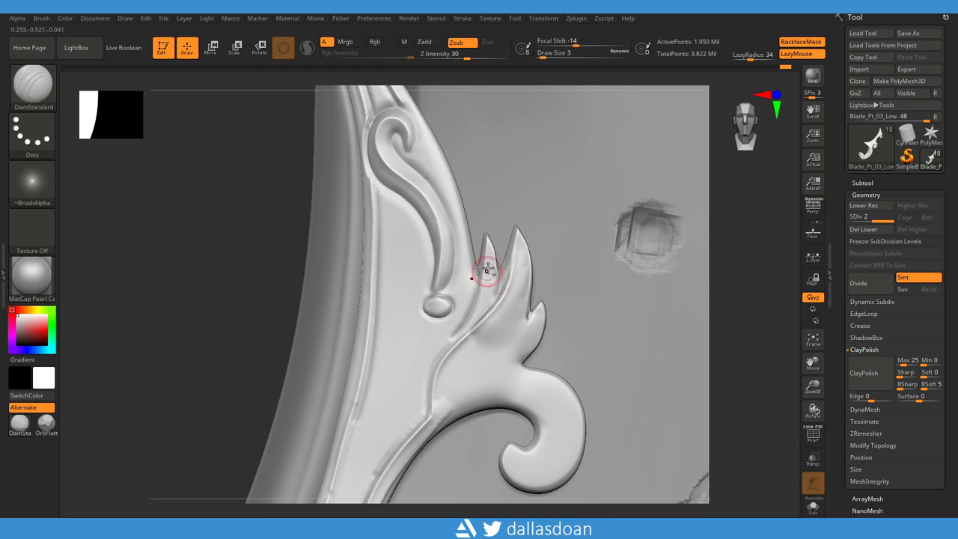
{"action": "mouse_move", "coordinate": [482, 292]}
{"action": "left_mouse_down"}
{"action": "mouse_move", "coordinate": [487, 252]}
{"action": "mouse_move", "coordinate": [516, 236]}
{"action": "mouse_move", "coordinate": [516, 263]}
{"action": "left_mouse_up"}
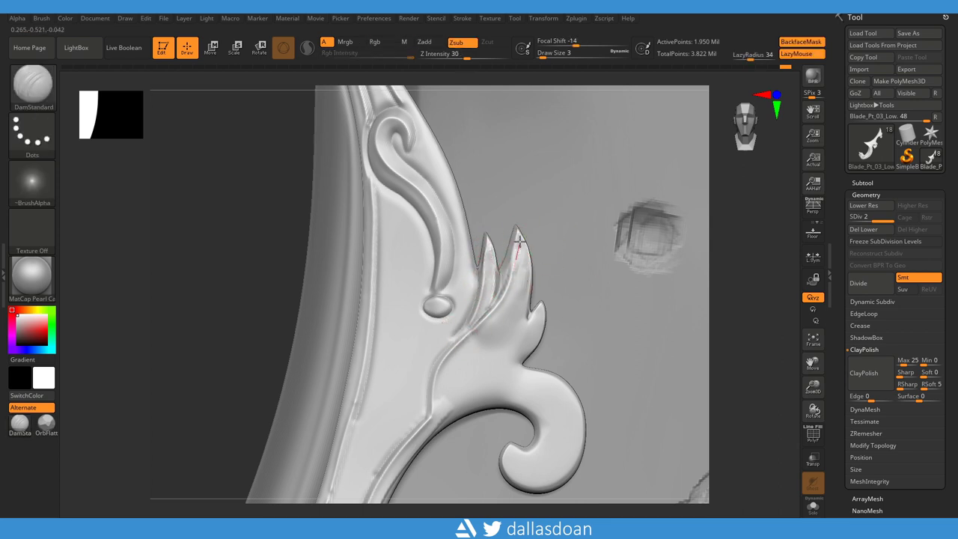
{"action": "right_click_drag", "start_coordinate": [438, 346], "coordinate": [488, 259], "text": "alt"}
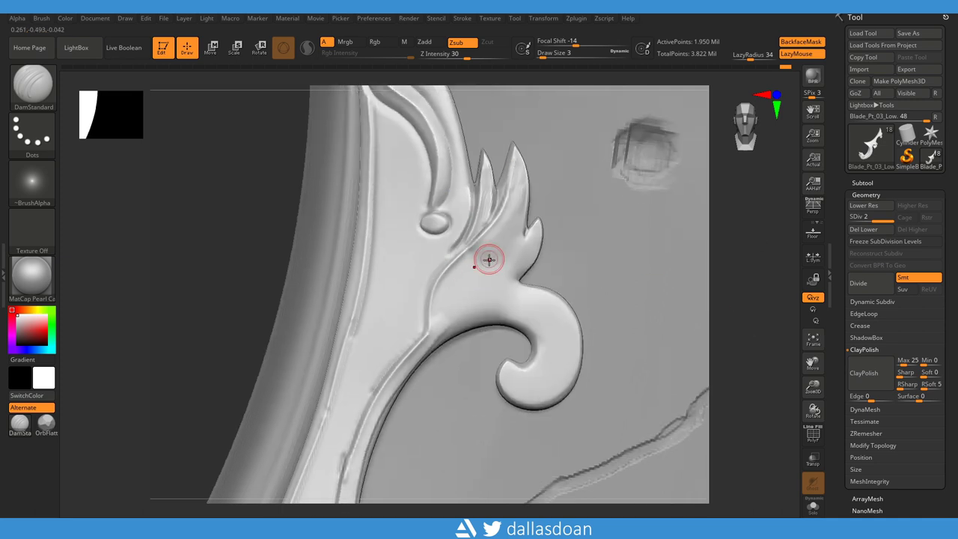
{"action": "left_click_drag", "start_coordinate": [519, 228], "coordinate": [517, 254]}
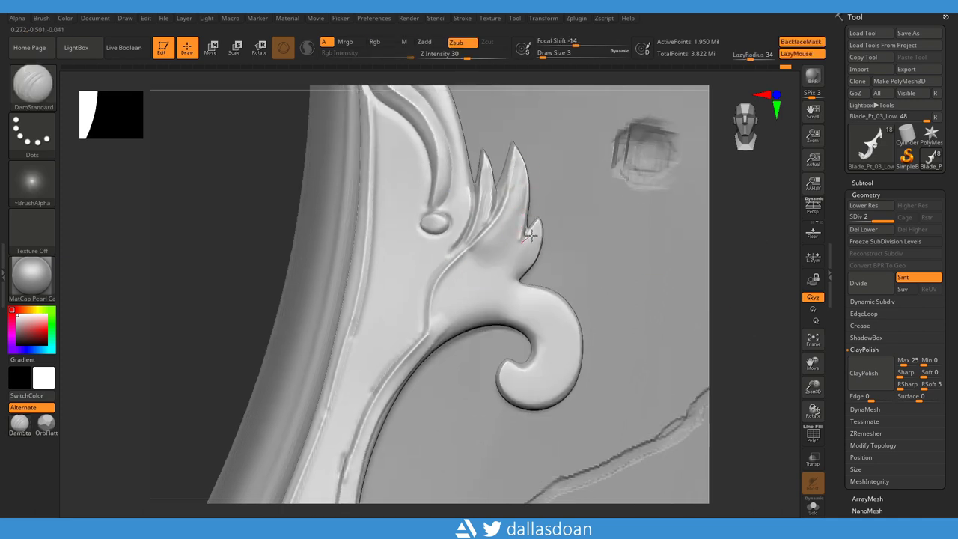
{"action": "left_click_drag", "start_coordinate": [546, 214], "coordinate": [510, 272]}
- Fill the notch under the spike and crease the leaf's inner edge down along the curl
{"action": "left_click_drag", "start_coordinate": [524, 236], "coordinate": [513, 289]}
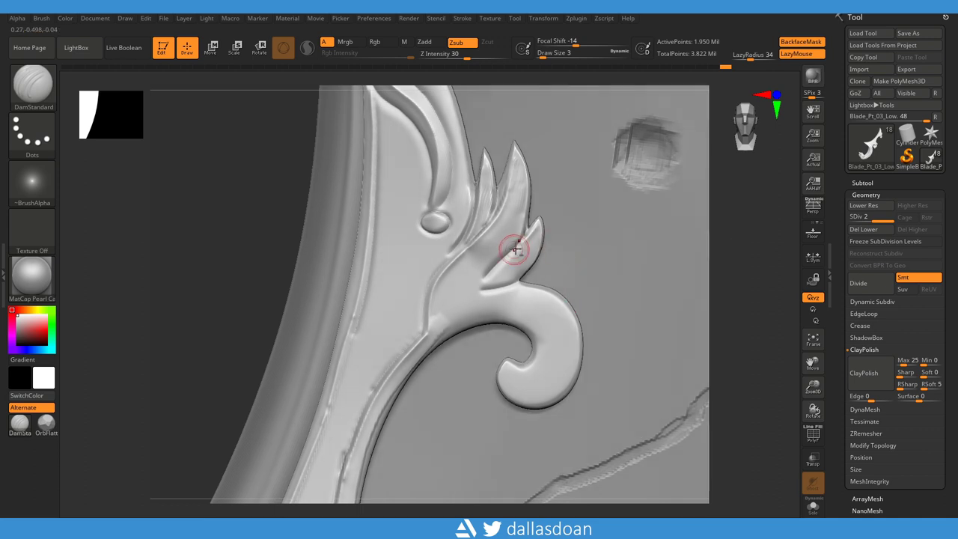
{"action": "left_click_drag", "start_coordinate": [519, 250], "coordinate": [489, 282]}
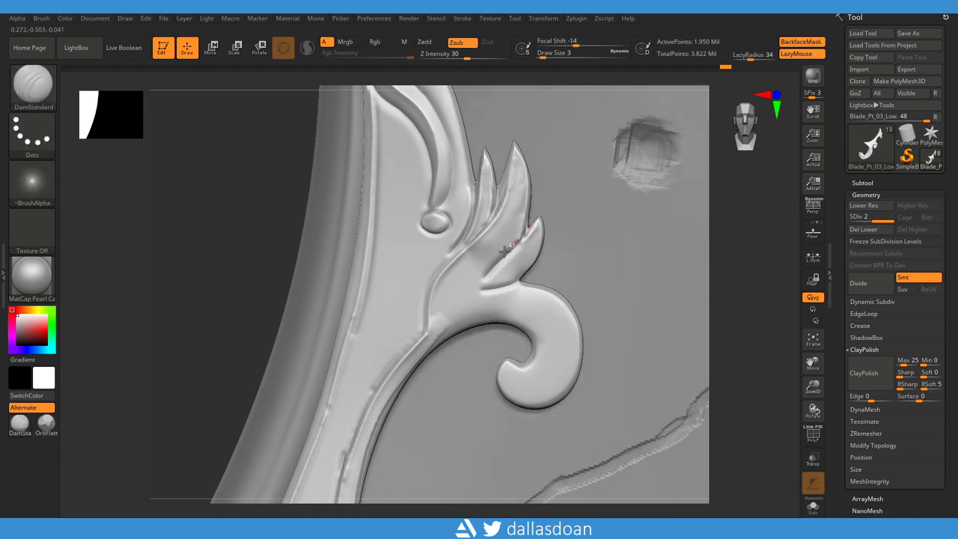
{"action": "left_click_drag", "start_coordinate": [481, 278], "coordinate": [497, 285]}
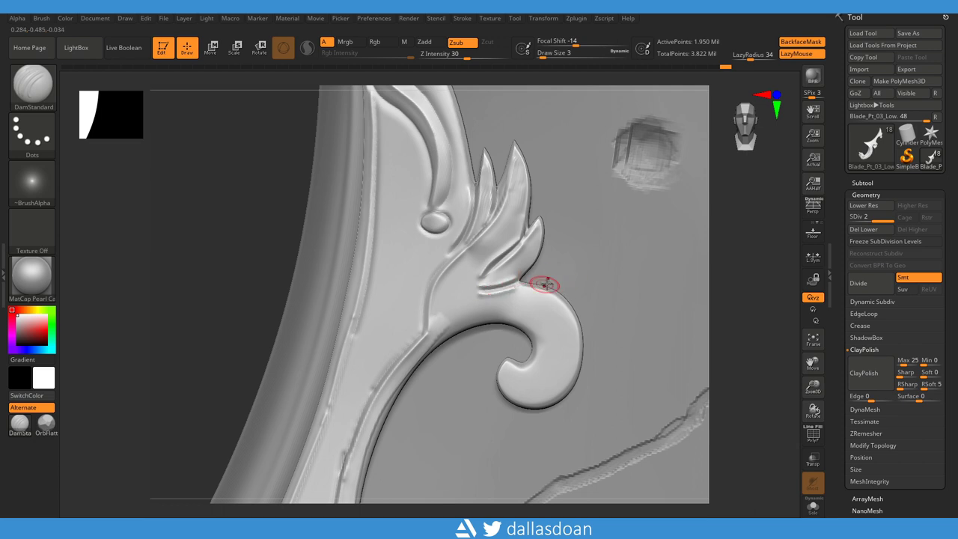
{"action": "mouse_move", "coordinate": [517, 289]}
{"action": "left_mouse_down"}
{"action": "mouse_move", "coordinate": [551, 291]}
{"action": "mouse_move", "coordinate": [574, 316]}
{"action": "left_mouse_up"}
{"action": "mouse_move", "coordinate": [738, 310]}
{"action": "left_mouse_down"}
{"action": "mouse_move", "coordinate": [711, 269]}
{"action": "mouse_move", "coordinate": [744, 274]}
{"action": "mouse_move", "coordinate": [471, 273]}
{"action": "mouse_move", "coordinate": [489, 259]}
{"action": "left_mouse_up"}
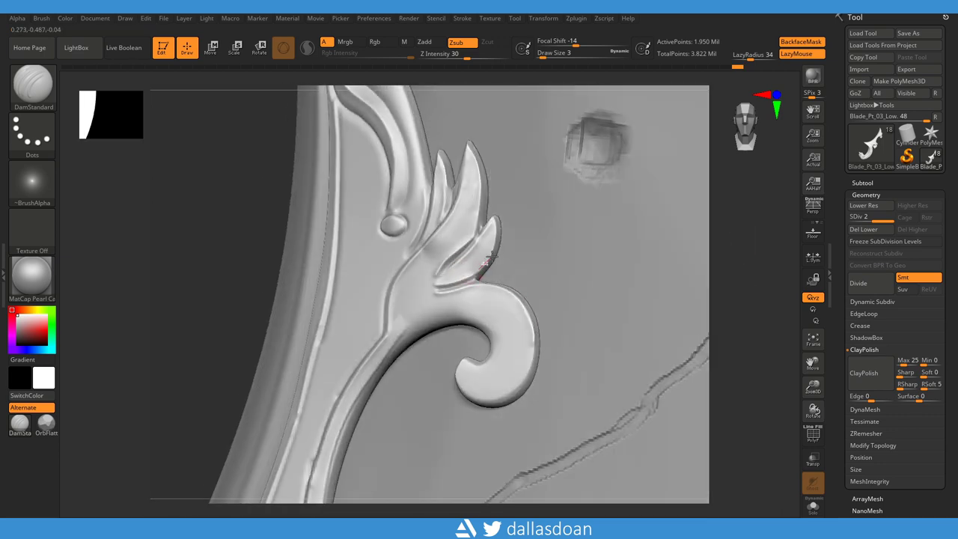
{"action": "left_click_drag", "start_coordinate": [703, 292], "coordinate": [730, 262], "text": "alt"}
{"action": "key", "text": "b"}
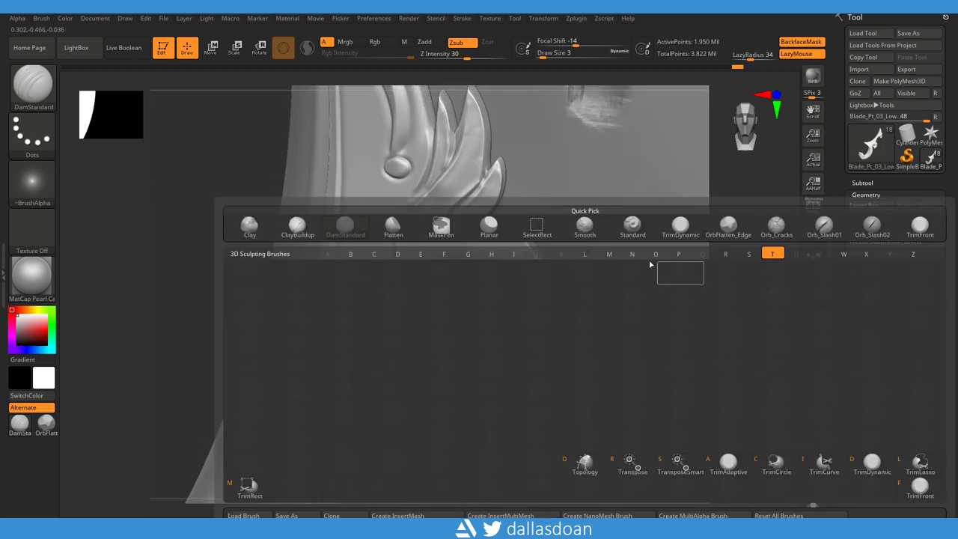
{"action": "key", "text": "t"}
{"action": "key", "text": "d"}
{"action": "key", "text": "l"}
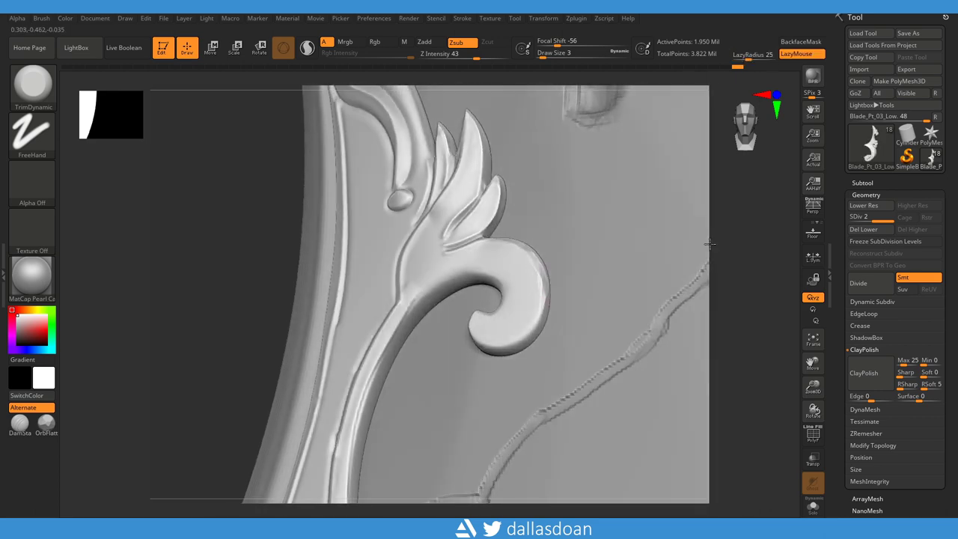
{"action": "mouse_move", "coordinate": [547, 292]}
{"action": "left_mouse_down"}
{"action": "mouse_move", "coordinate": [477, 343]}
{"action": "mouse_move", "coordinate": [524, 284]}
{"action": "mouse_move", "coordinate": [409, 313]}
{"action": "mouse_move", "coordinate": [486, 292]}
{"action": "left_mouse_up"}
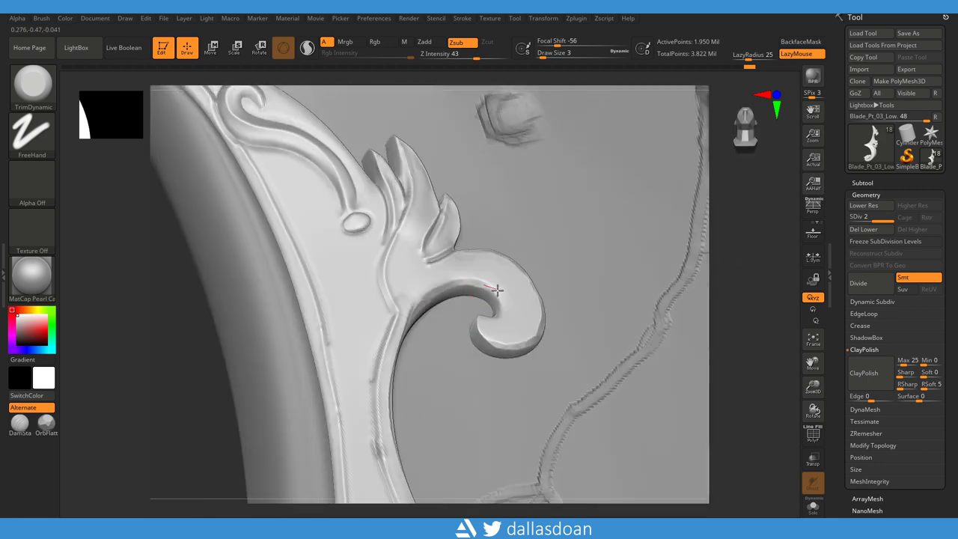
{"action": "left_click_drag", "start_coordinate": [733, 265], "coordinate": [495, 322]}
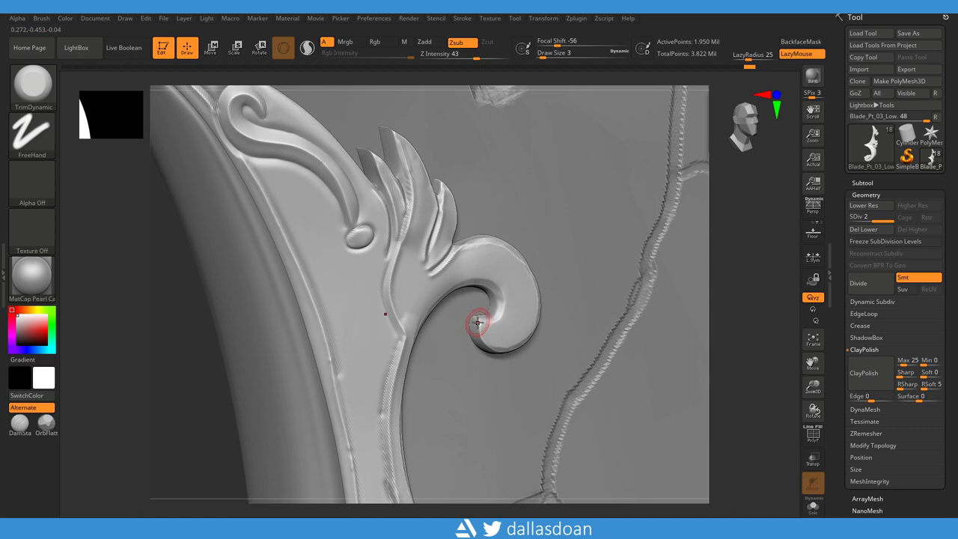
{"action": "left_click_drag", "start_coordinate": [739, 278], "coordinate": [482, 334]}
{"action": "mouse_move", "coordinate": [719, 295]}
{"action": "left_mouse_down"}
{"action": "mouse_move", "coordinate": [490, 255]}
{"action": "mouse_move", "coordinate": [504, 247]}
{"action": "mouse_move", "coordinate": [531, 262]}
{"action": "mouse_move", "coordinate": [687, 269]}
{"action": "mouse_move", "coordinate": [723, 234]}
{"action": "mouse_move", "coordinate": [741, 242]}
{"action": "mouse_move", "coordinate": [680, 261]}
{"action": "mouse_move", "coordinate": [668, 222]}
{"action": "mouse_move", "coordinate": [699, 200]}
{"action": "mouse_move", "coordinate": [460, 185]}
{"action": "left_mouse_up"}
{"action": "key", "text": "b"}
{"action": "key", "text": "d"}
{"action": "key", "text": "s"}
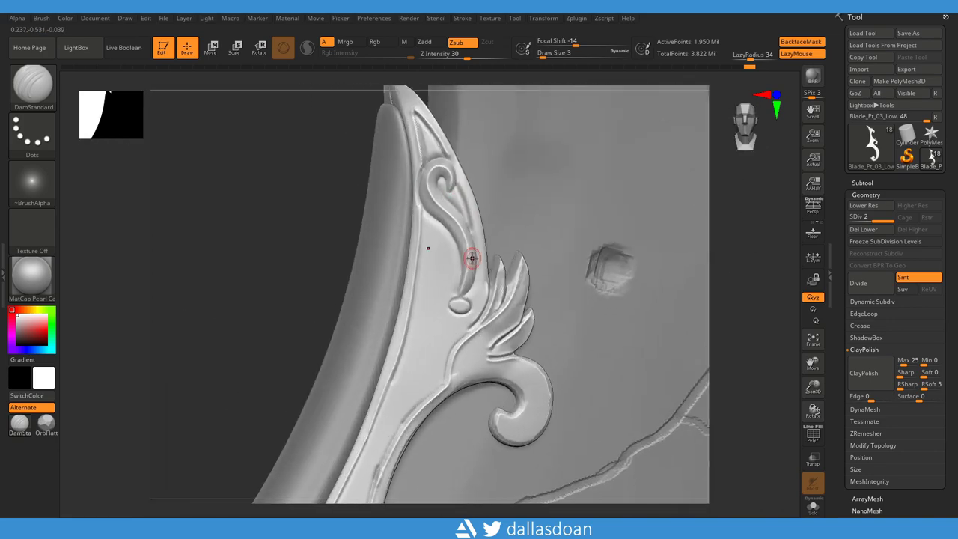
- Carve grooves along the ornament border near the tip and the top scroll's outer edge
{"action": "right_click_drag", "start_coordinate": [456, 151], "coordinate": [450, 157]}
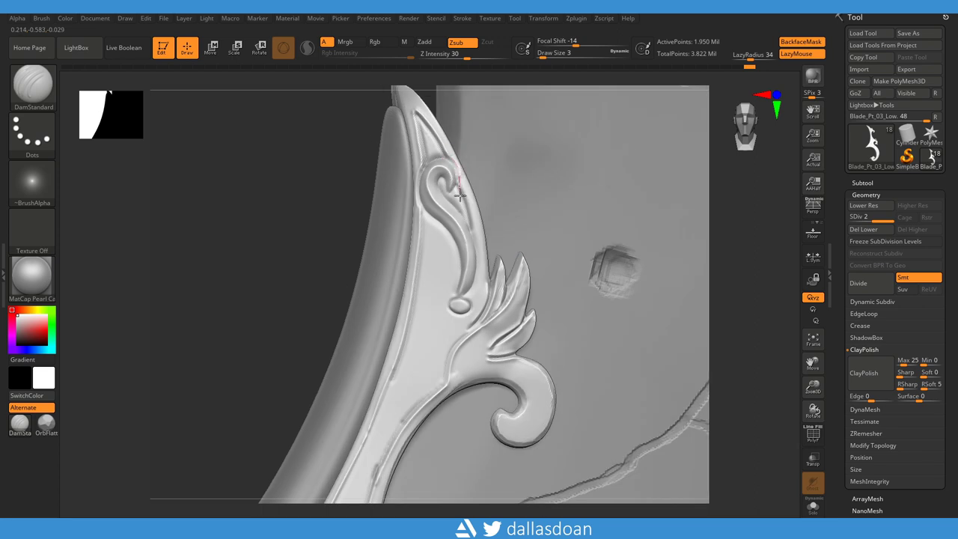
{"action": "right_click_drag", "start_coordinate": [461, 193], "coordinate": [467, 195]}
{"action": "key", "text": "space"}
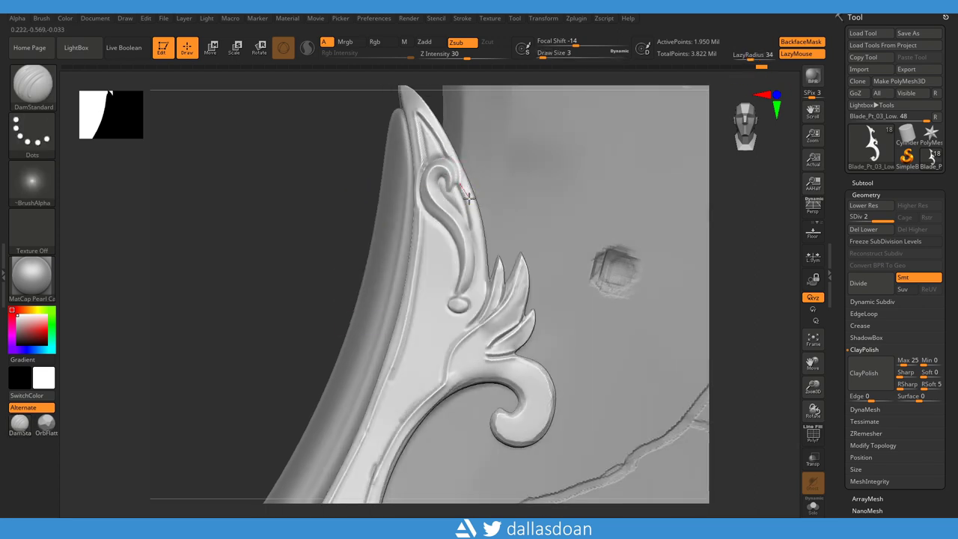
{"action": "right_click_drag", "start_coordinate": [575, 216], "coordinate": [748, 246]}
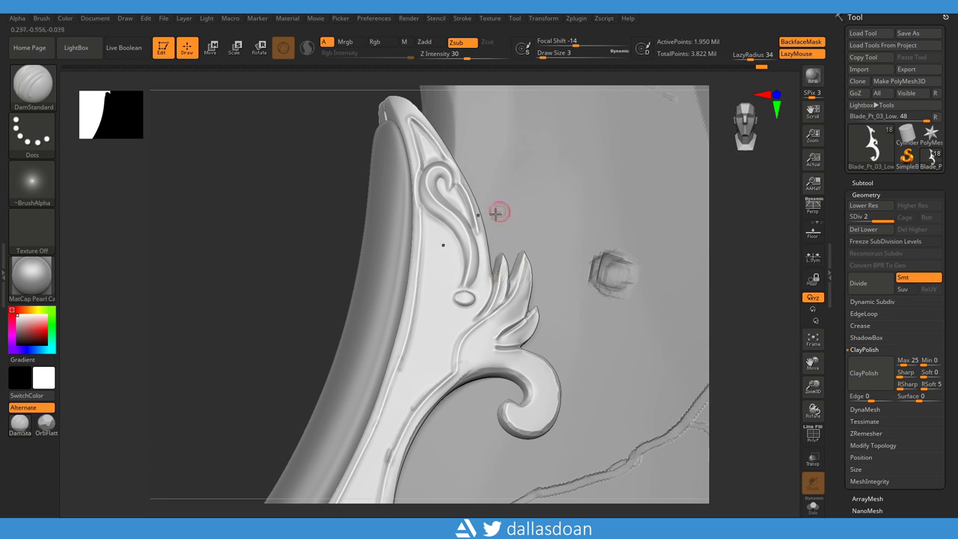
{"action": "right_click_drag", "start_coordinate": [501, 246], "coordinate": [487, 261]}
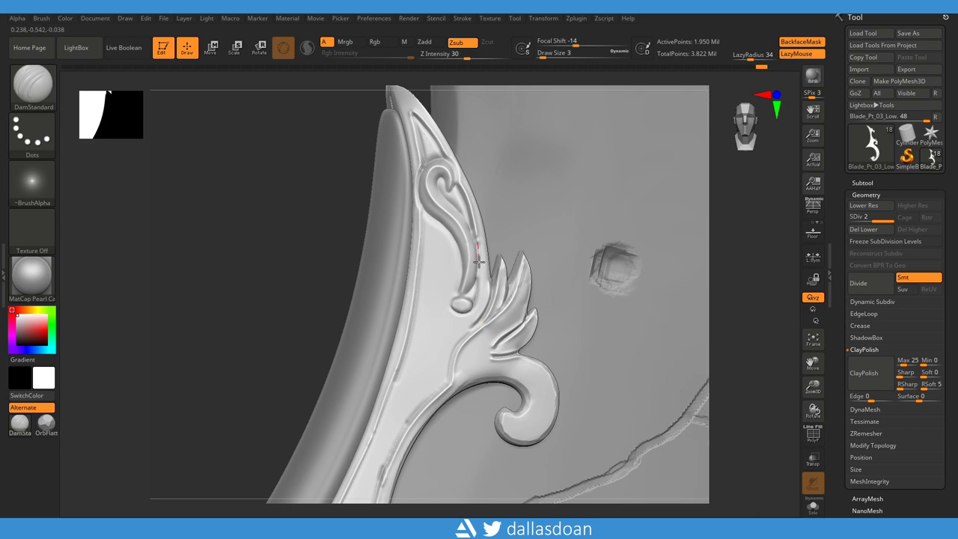
{"action": "mouse_move", "coordinate": [470, 321]}
{"action": "left_mouse_down", "text": "alt"}
{"action": "mouse_move", "coordinate": [648, 270]}
{"action": "mouse_move", "coordinate": [651, 234]}
{"action": "mouse_move", "coordinate": [610, 241]}
{"action": "mouse_move", "coordinate": [577, 291]}
{"action": "mouse_move", "coordinate": [625, 237]}
{"action": "mouse_move", "coordinate": [691, 299]}
{"action": "mouse_move", "coordinate": [709, 253]}
{"action": "mouse_move", "coordinate": [394, 315]}
{"action": "mouse_move", "coordinate": [796, 220]}
{"action": "mouse_move", "coordinate": [466, 299]}
{"action": "left_mouse_up", "text": "alt"}
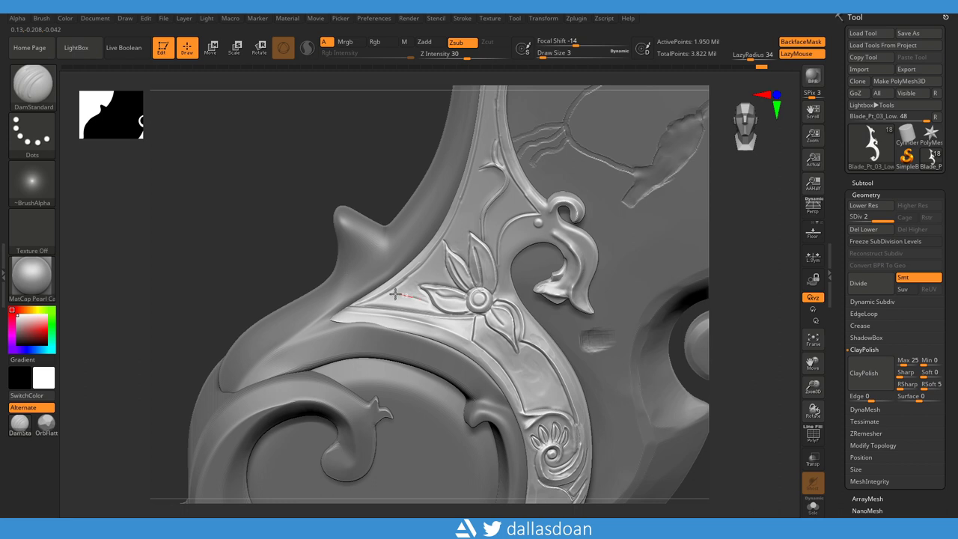
- Set LazyRadius to 14 and carve a softened groove along the ornament edge by the flower
{"action": "left_click_drag", "start_coordinate": [389, 291], "coordinate": [414, 297]}
{"action": "type", "text": "14"}
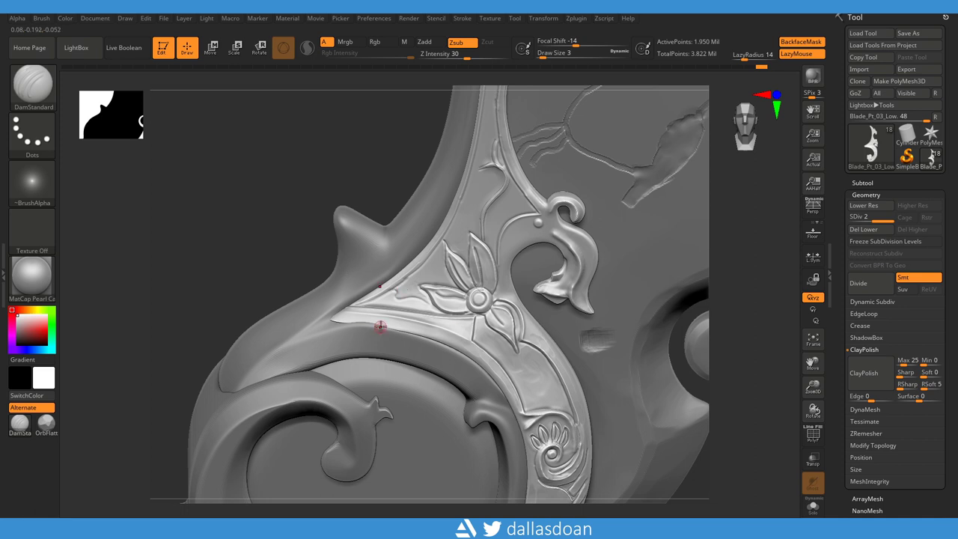
{"action": "scroll", "coordinate": [361, 329], "scroll_direction": "up", "scroll_amount": 2}
{"action": "scroll", "coordinate": [378, 298], "scroll_direction": "up", "scroll_amount": 2}
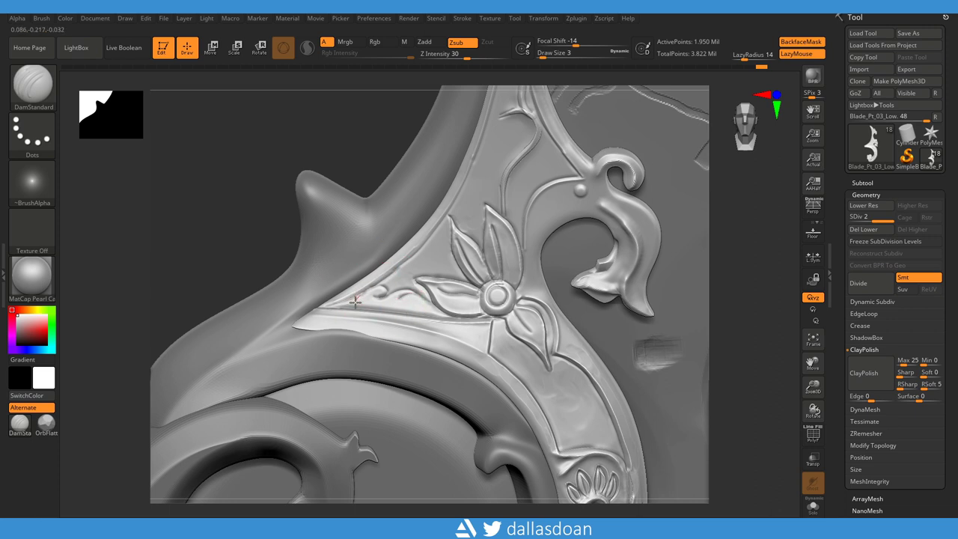
{"action": "key", "text": "shift"}
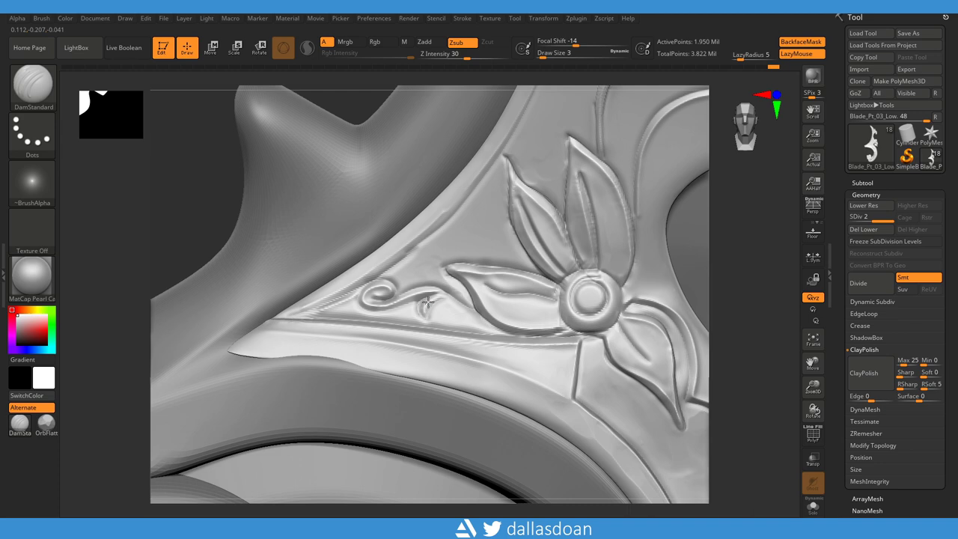
- Groove around the small tendril and beneath the lower petal, then frame and orbit the blade
{"action": "left_click_drag", "start_coordinate": [321, 314], "coordinate": [353, 300]}
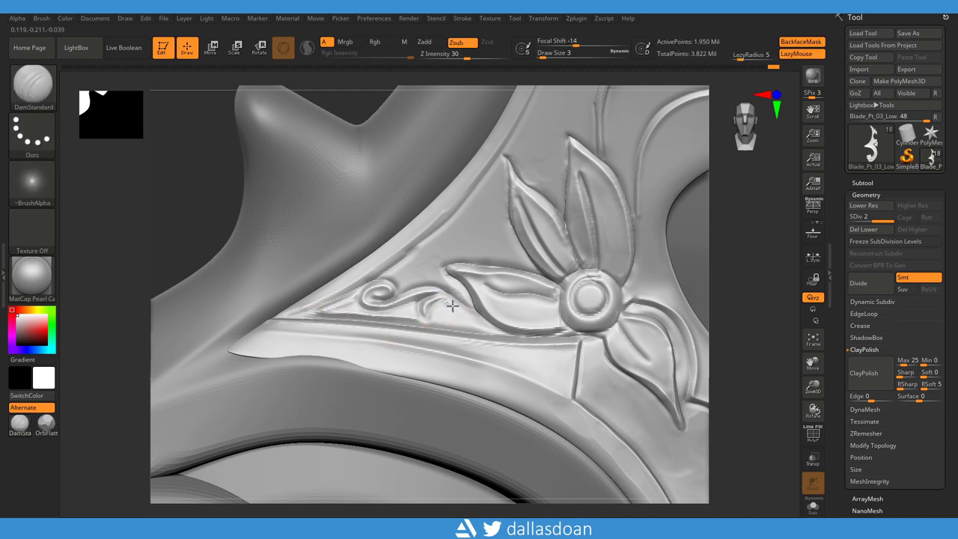
{"action": "left_click_drag", "start_coordinate": [451, 306], "coordinate": [514, 328]}
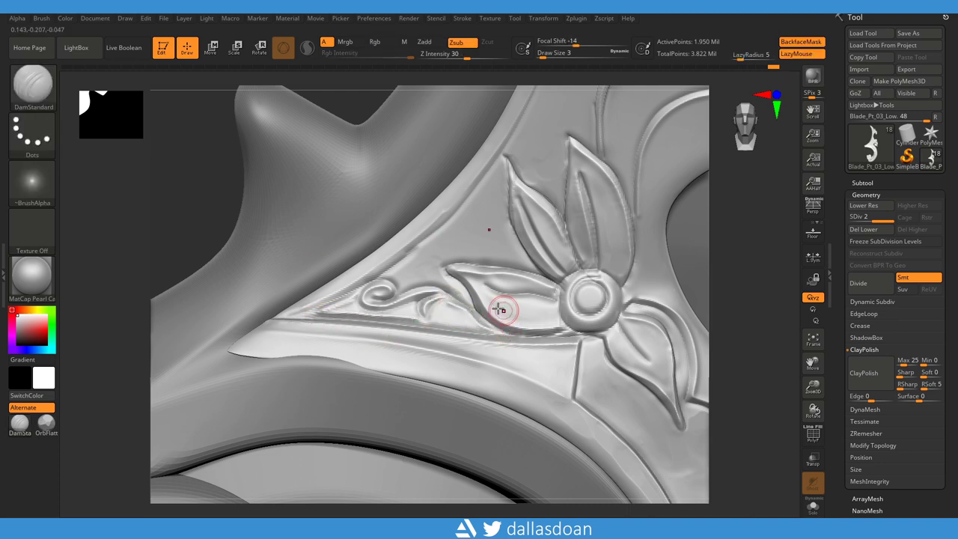
{"action": "left_click_drag", "start_coordinate": [449, 300], "coordinate": [470, 313]}
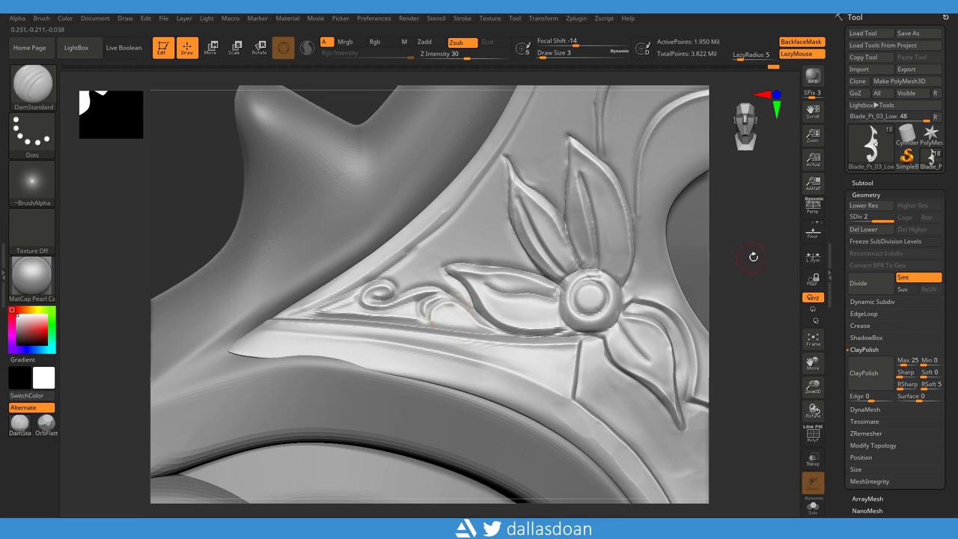
{"action": "left_click_drag", "start_coordinate": [715, 265], "coordinate": [464, 316]}
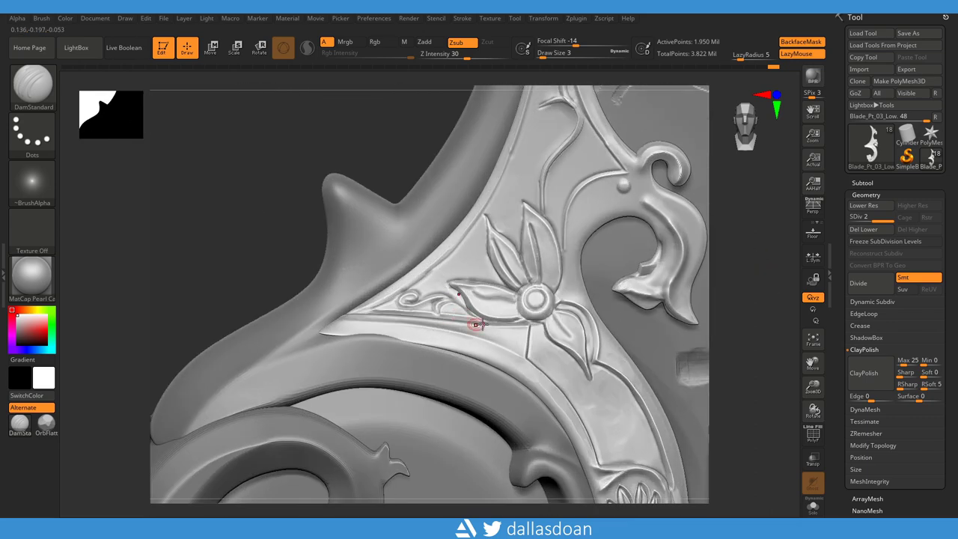
{"action": "key", "text": "f"}
{"action": "mouse_move", "coordinate": [683, 299]}
{"action": "left_mouse_down"}
{"action": "mouse_move", "coordinate": [676, 317]}
{"action": "mouse_move", "coordinate": [672, 255]}
{"action": "mouse_move", "coordinate": [652, 285]}
{"action": "mouse_move", "coordinate": [777, 238]}
{"action": "left_mouse_up"}
{"action": "mouse_move", "coordinate": [708, 238]}
{"action": "left_mouse_down"}
{"action": "mouse_move", "coordinate": [592, 353]}
{"action": "mouse_move", "coordinate": [599, 214]}
{"action": "mouse_move", "coordinate": [652, 448]}
{"action": "mouse_move", "coordinate": [696, 407]}
{"action": "mouse_move", "coordinate": [674, 419]}
{"action": "left_mouse_up"}
- Save the sculpt over the existing file, then redraw the blade in Edit mode on a new document
{"action": "key", "text": "ctrl+s"}
{"action": "key", "text": "Return"}
{"action": "key", "text": "Return"}
{"action": "left_click", "coordinate": [95, 18]}
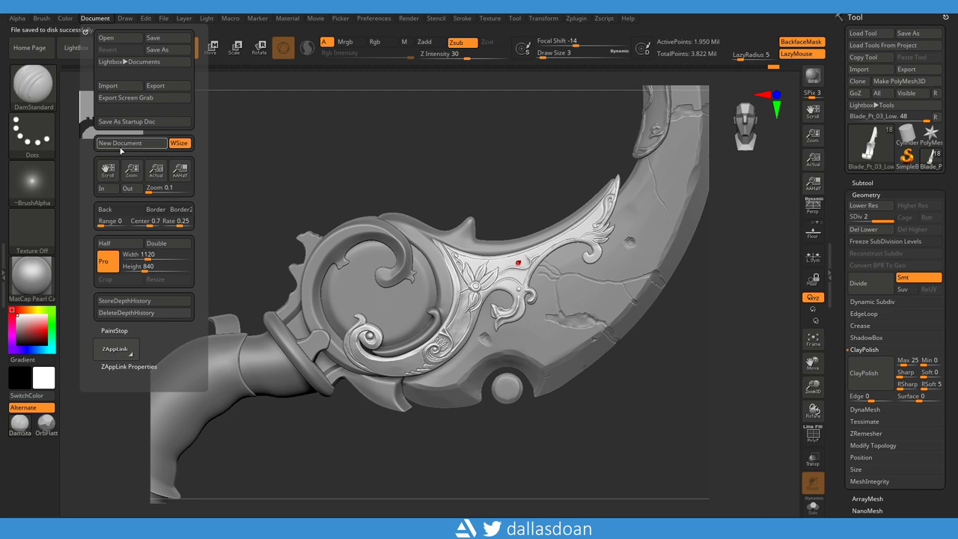
{"action": "left_click", "coordinate": [111, 143]}
{"action": "key", "text": "t"}
{"action": "mouse_move", "coordinate": [442, 310]}
{"action": "left_mouse_down"}
{"action": "mouse_move", "coordinate": [569, 300]}
{"action": "mouse_move", "coordinate": [612, 171]}
{"action": "mouse_move", "coordinate": [644, 228]}
{"action": "mouse_move", "coordinate": [560, 197]}
{"action": "mouse_move", "coordinate": [450, 113]}
{"action": "left_mouse_up"}
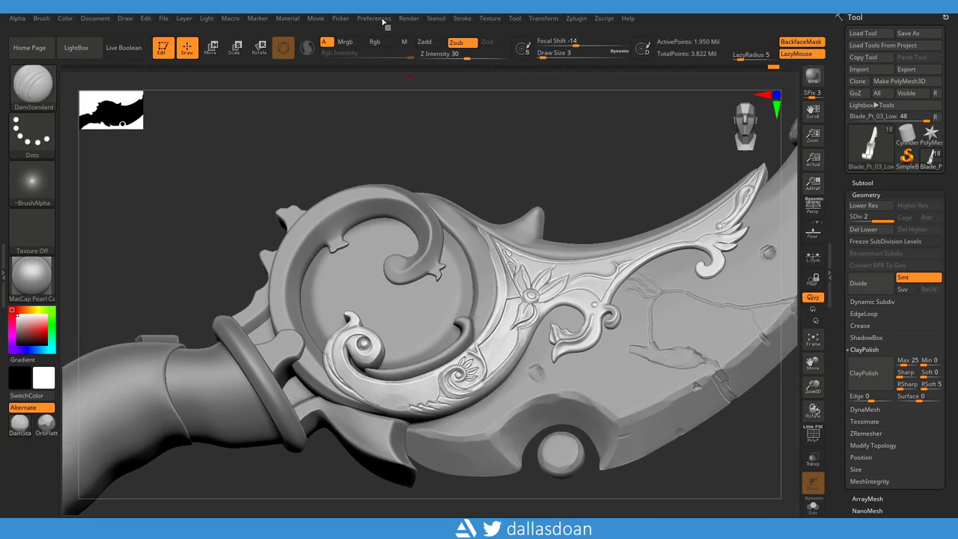